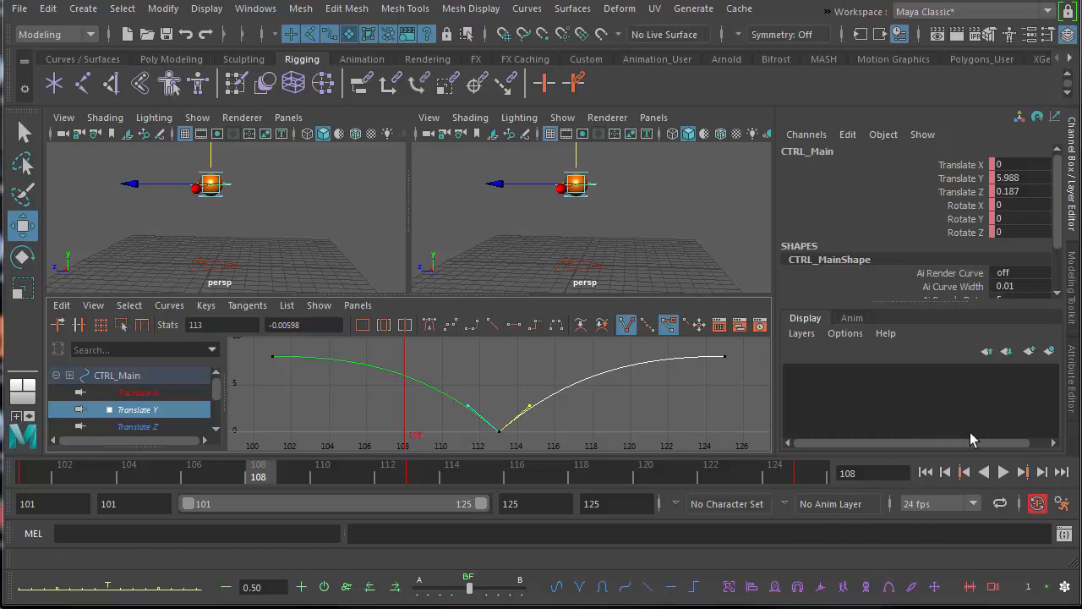
Extend the playback and animation end times to frame 199, playing the bounce before and after the change.
{"action": "left_click", "coordinate": [1003, 472]}
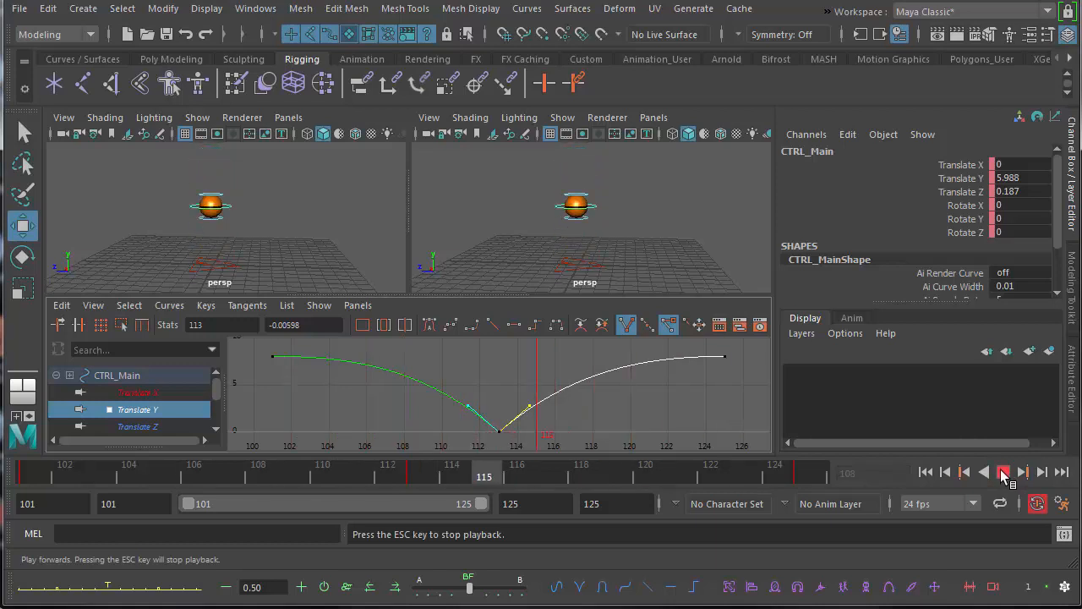
{"action": "left_click", "coordinate": [1002, 472]}
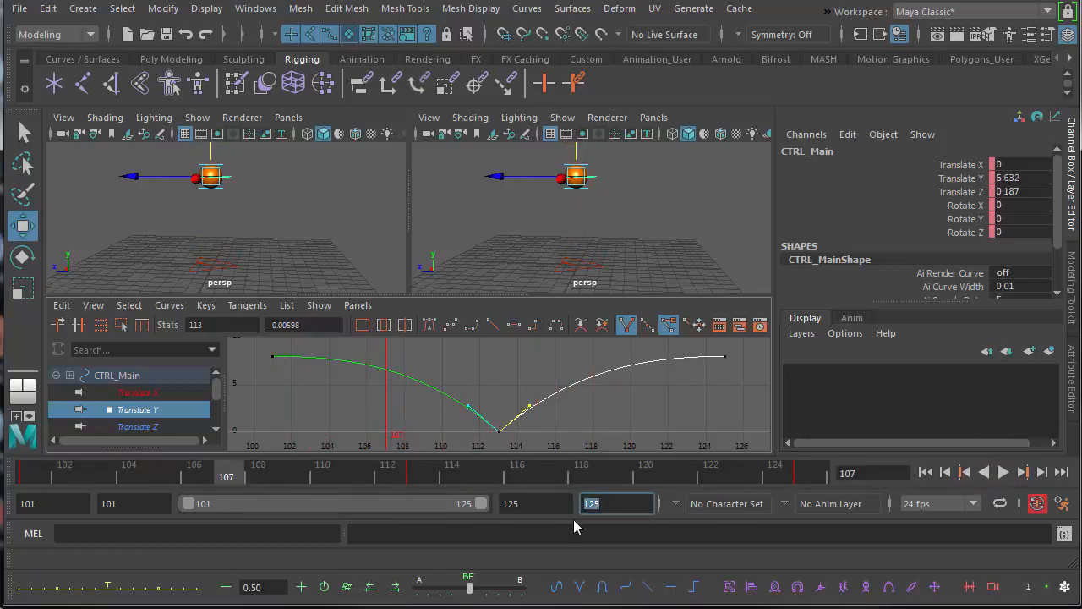
{"action": "left_click", "coordinate": [523, 505]}
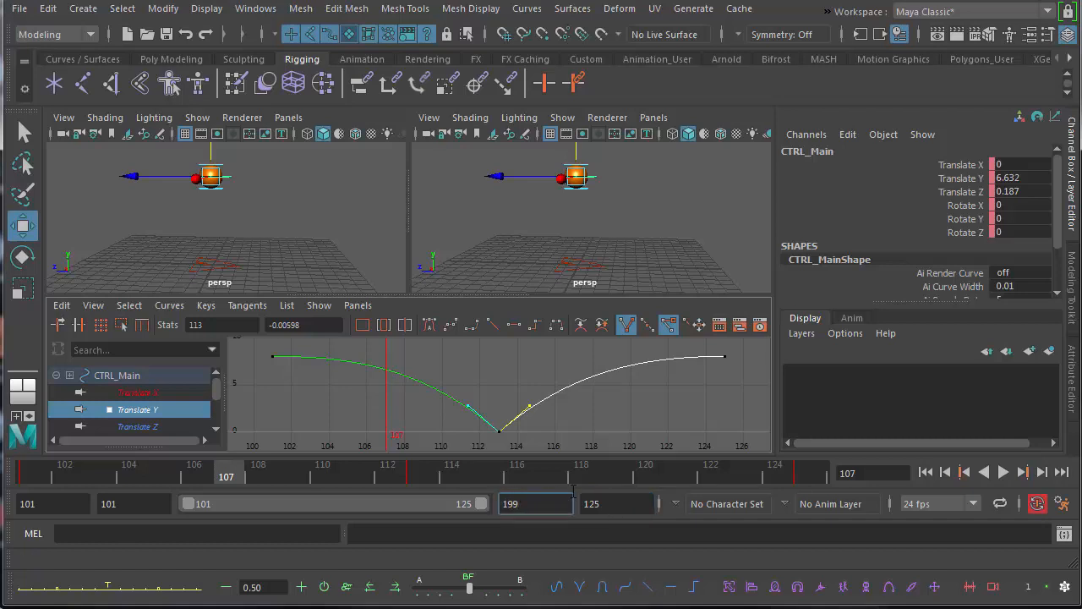
{"action": "type", "text": "199"}
{"action": "key", "text": "Return"}
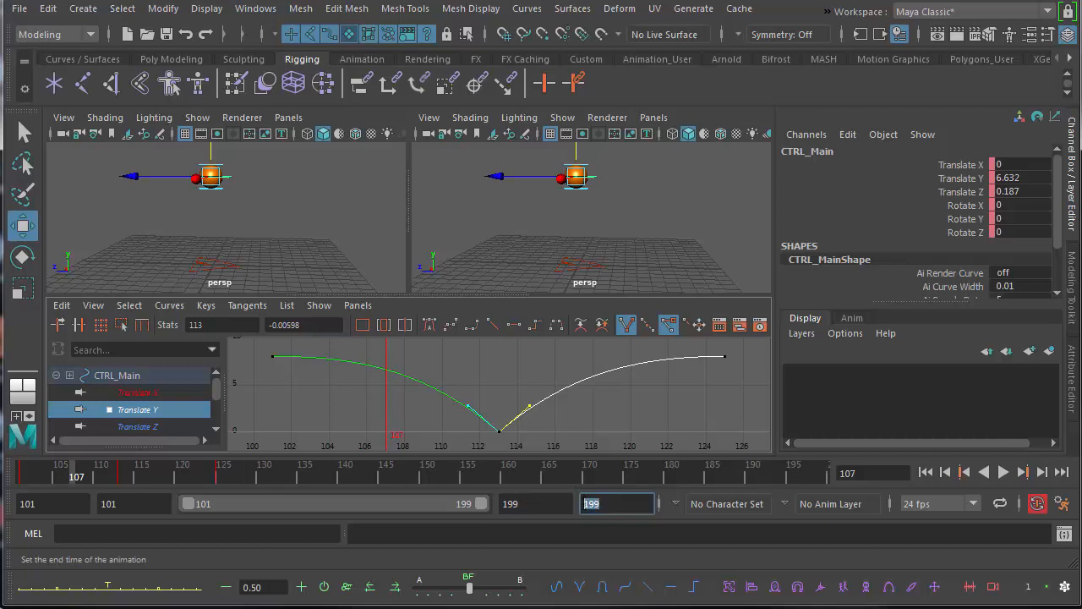
{"action": "type", "text": "199"}
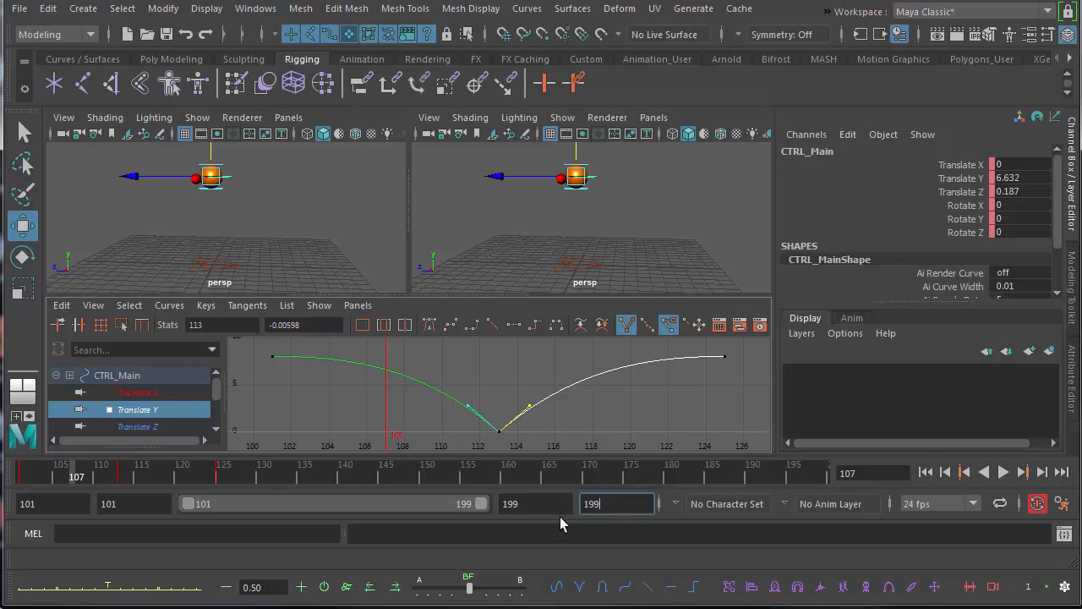
{"action": "key", "text": "Return"}
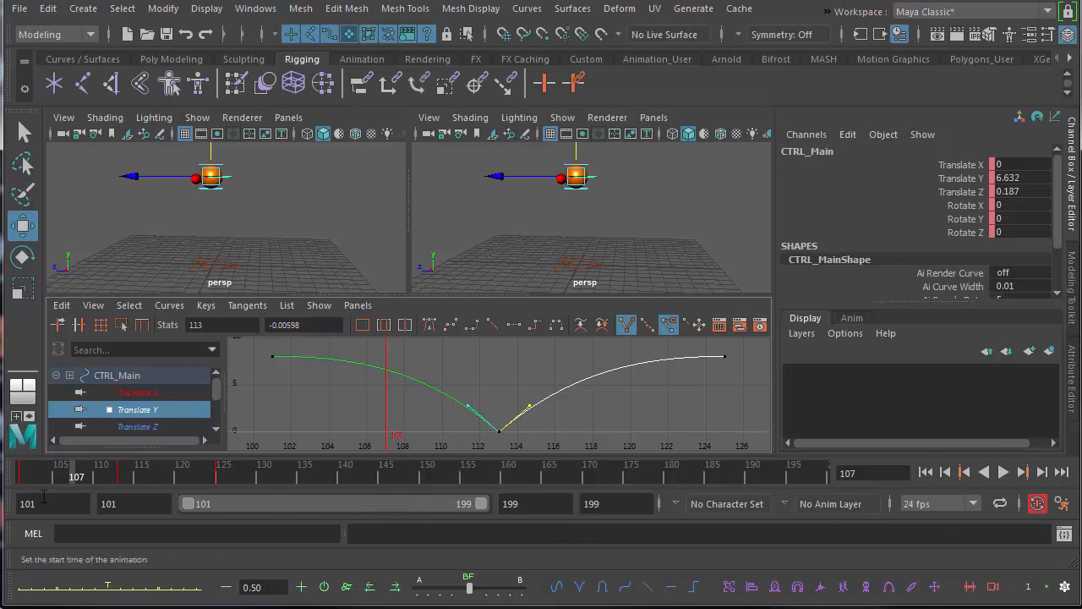
{"action": "left_click", "coordinate": [1002, 472]}
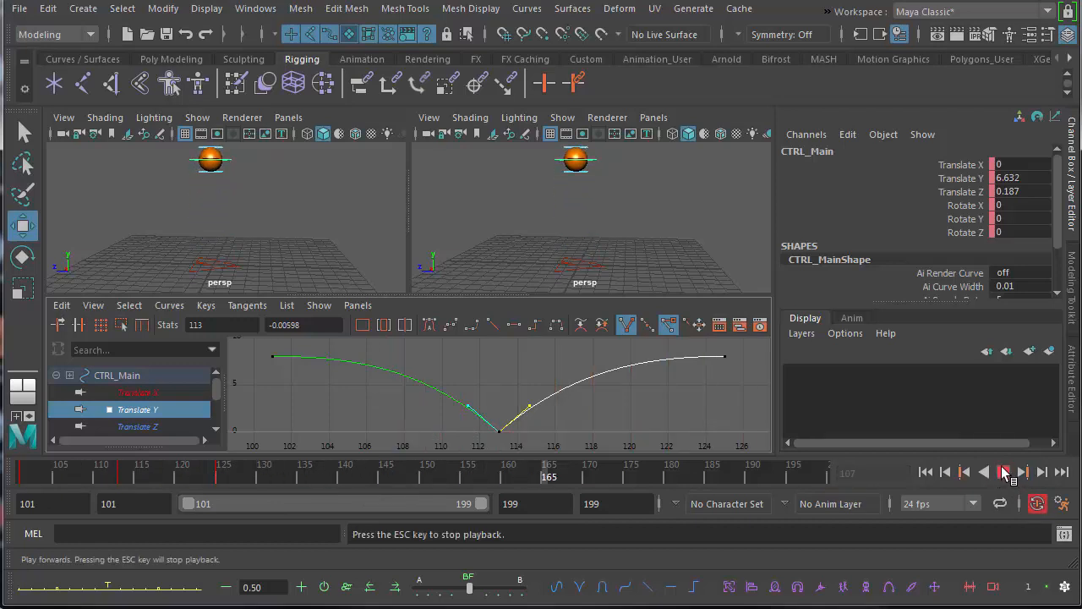
{"action": "left_click", "coordinate": [1004, 472]}
Select all three ball controls: CTRL_Main, CTRL_Top and CTRL_Bottom.
{"action": "middle_click_drag", "start_coordinate": [500, 230], "coordinate": [514, 244], "text": "alt"}
{"action": "right_click_drag", "start_coordinate": [514, 244], "coordinate": [472, 235], "text": "alt"}
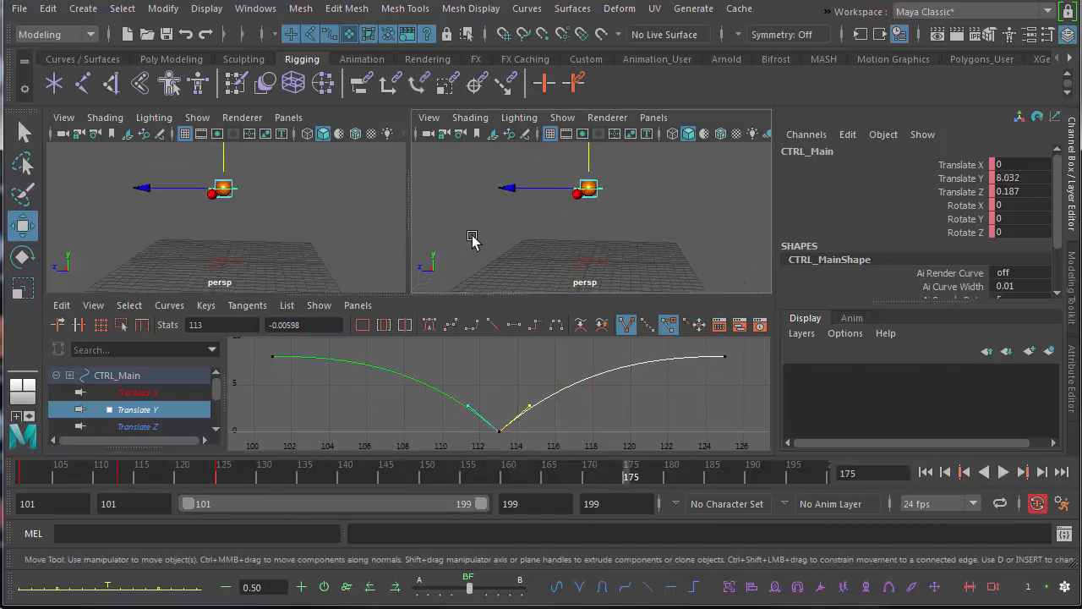
{"action": "middle_click_drag", "start_coordinate": [485, 234], "coordinate": [478, 233], "text": "alt"}
{"action": "left_click_drag", "start_coordinate": [478, 237], "coordinate": [456, 257], "text": "alt"}
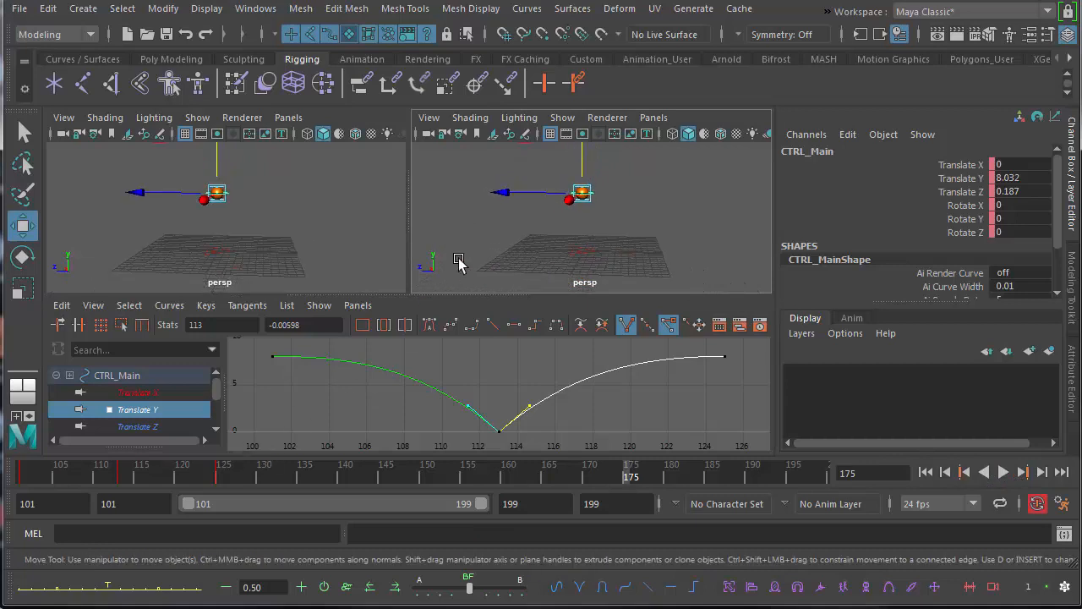
{"action": "left_click", "coordinate": [542, 178]}
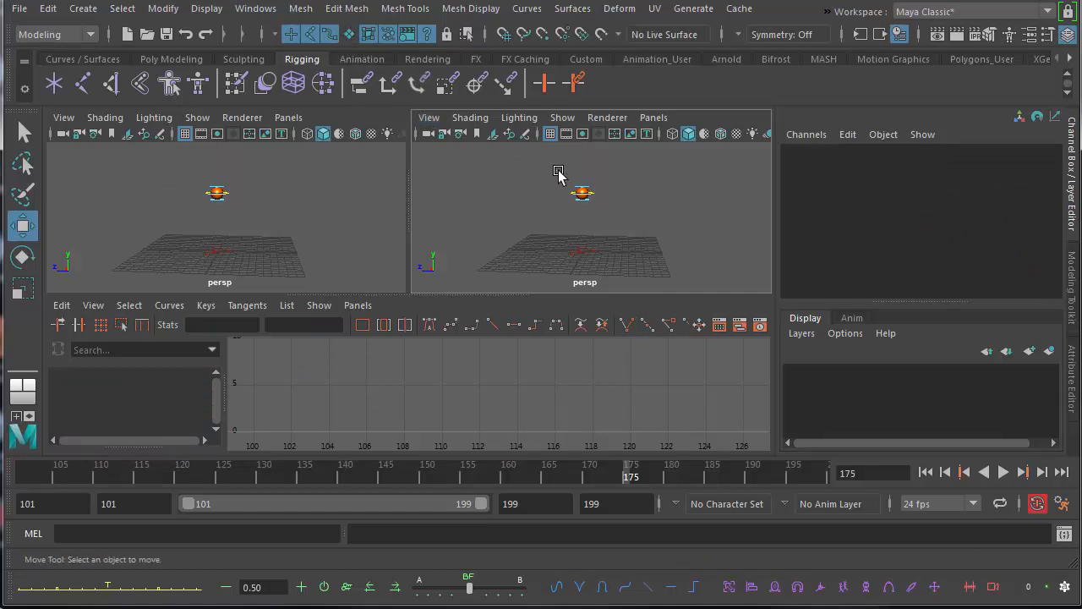
{"action": "left_click_drag", "start_coordinate": [557, 169], "coordinate": [607, 221]}
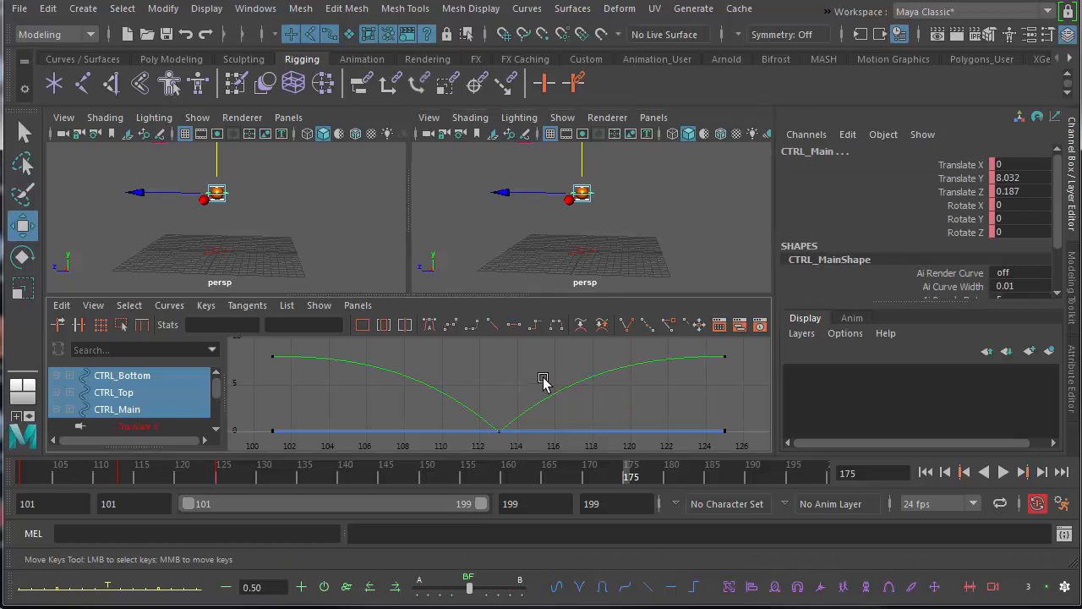
Set the current time to frame 125 and copy all keys of the three controls from frames 101 to 125.
{"action": "right_click_drag", "start_coordinate": [542, 382], "coordinate": [336, 400], "text": "alt"}
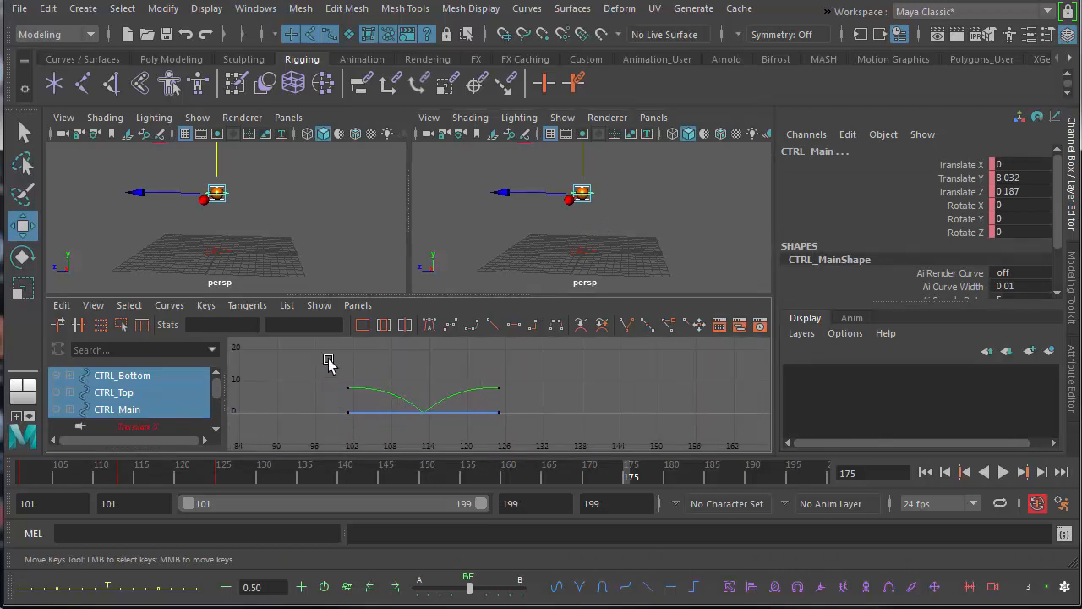
{"action": "left_click_drag", "start_coordinate": [66, 479], "coordinate": [222, 475]}
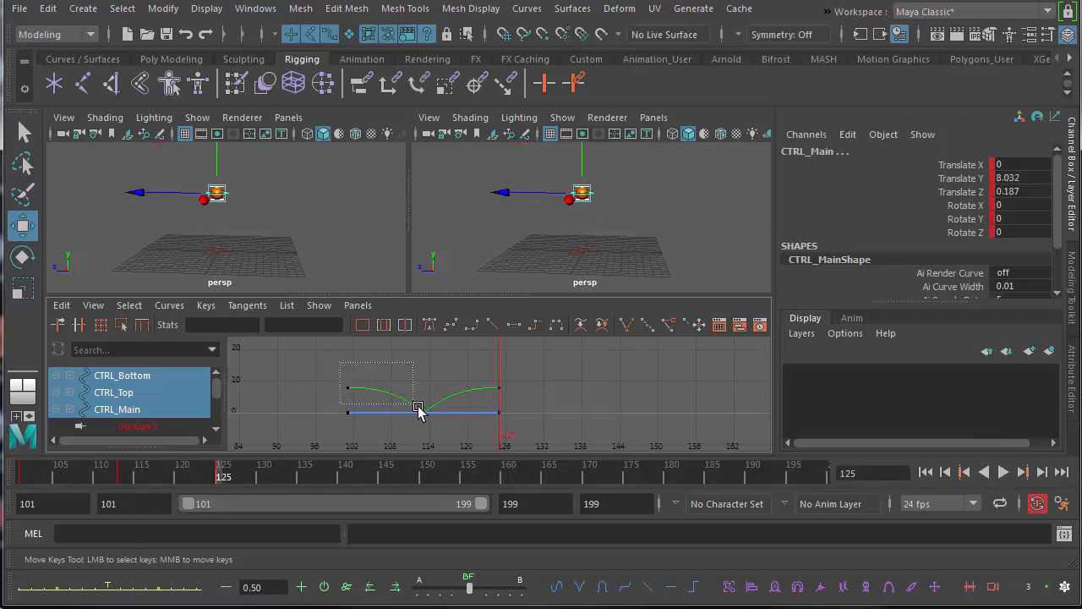
{"action": "left_click_drag", "start_coordinate": [417, 409], "coordinate": [505, 428]}
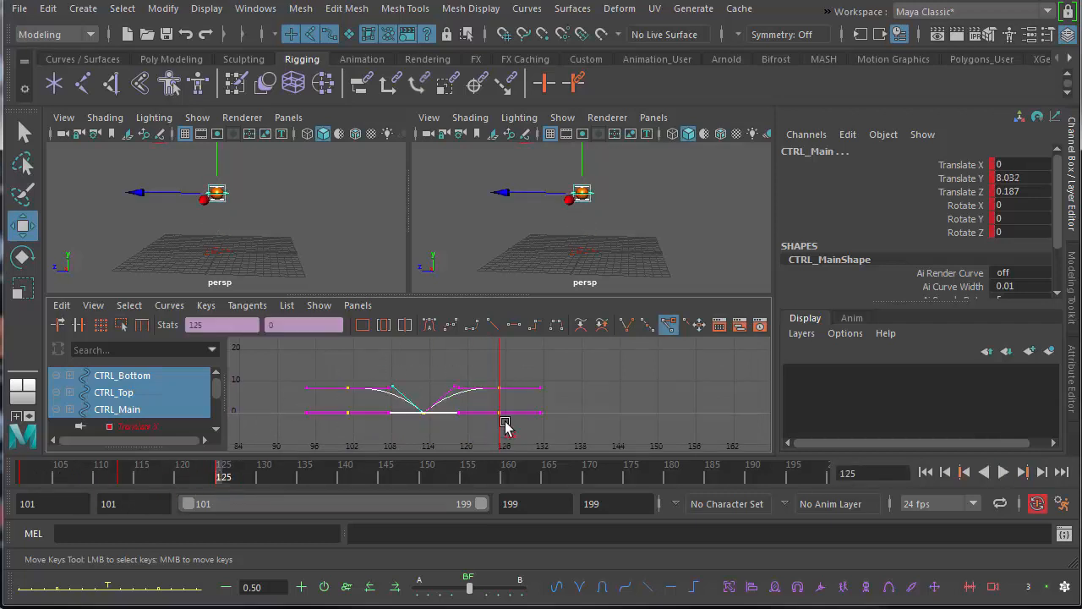
{"action": "left_click", "coordinate": [68, 311]}
{"action": "left_click", "coordinate": [103, 394]}
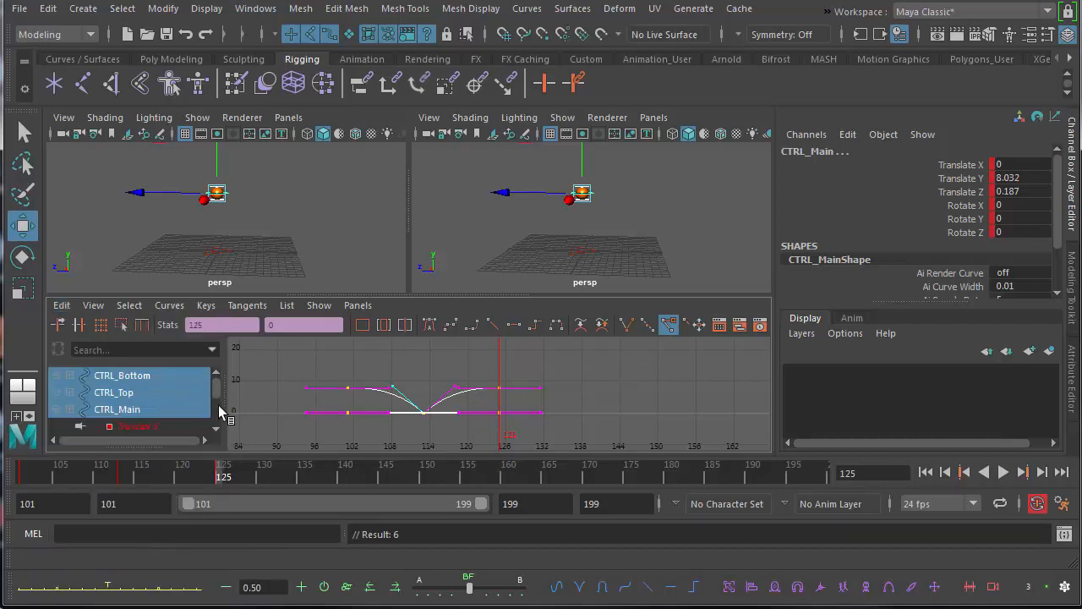
Select the end keys at frame 125 in the Graph Editor and paste the copied bounce there.
{"action": "left_click", "coordinate": [219, 478]}
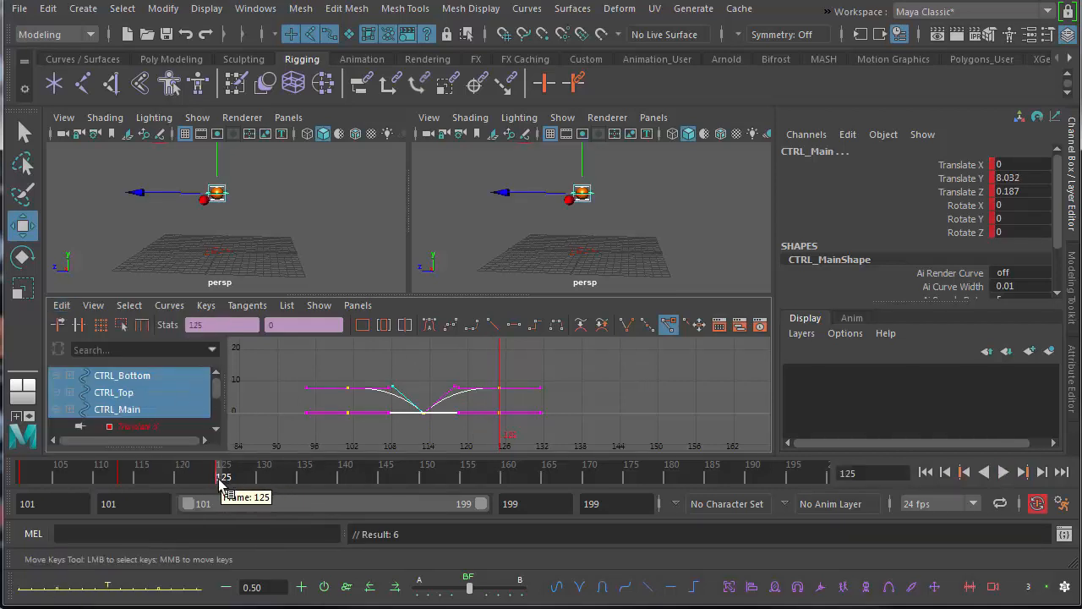
{"action": "left_click", "coordinate": [543, 416]}
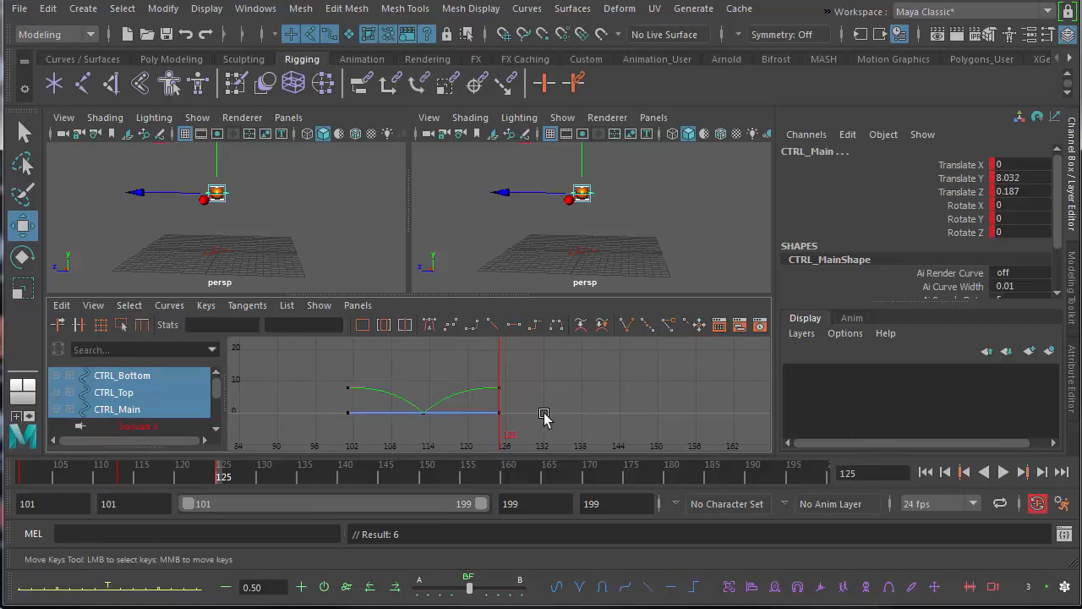
{"action": "key", "text": "ctrl+v"}
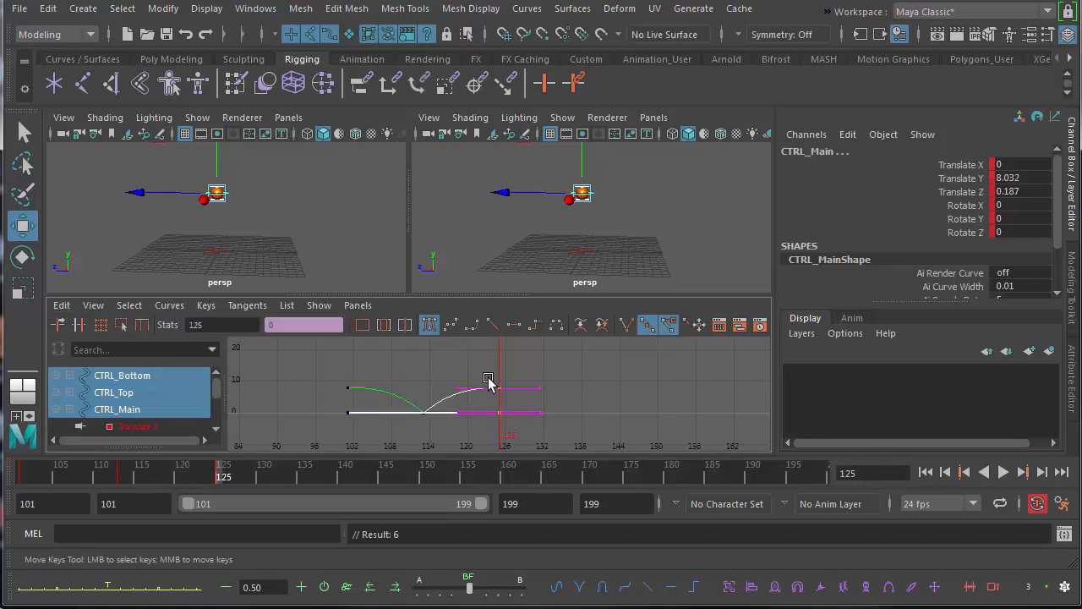
{"action": "left_click", "coordinate": [62, 305]}
{"action": "left_click", "coordinate": [108, 412]}
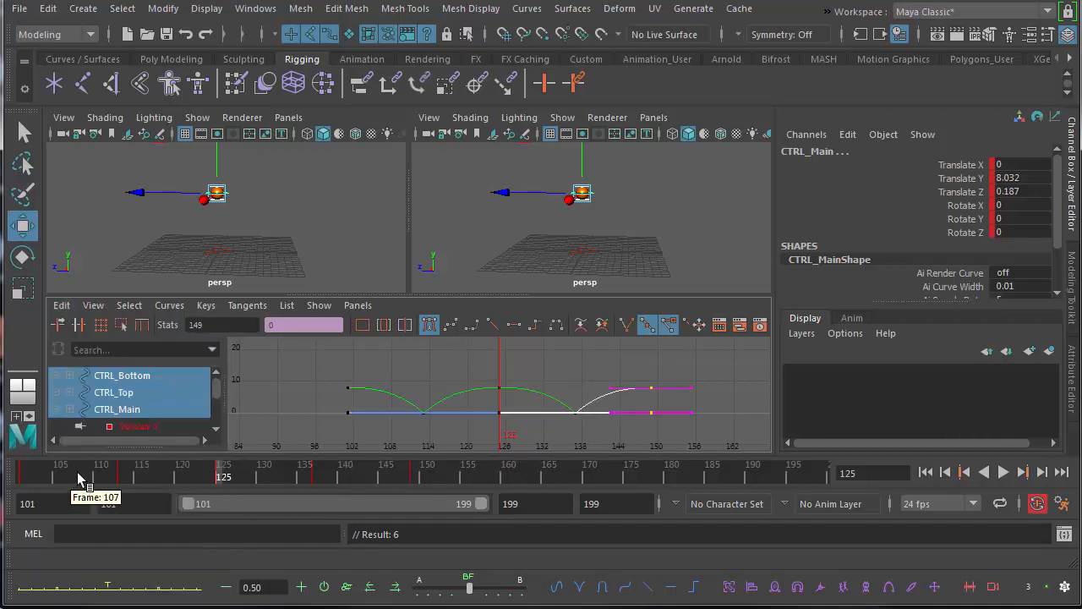
Play the animation from frame 101 to check the repeated bounce.
{"action": "left_click", "coordinate": [28, 473]}
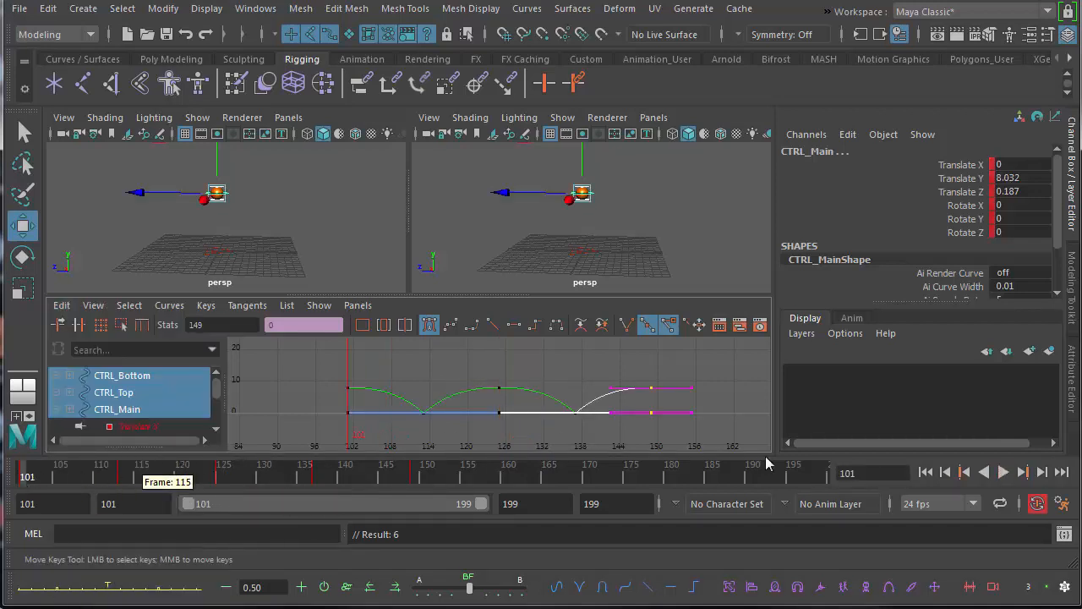
{"action": "left_click", "coordinate": [1003, 472]}
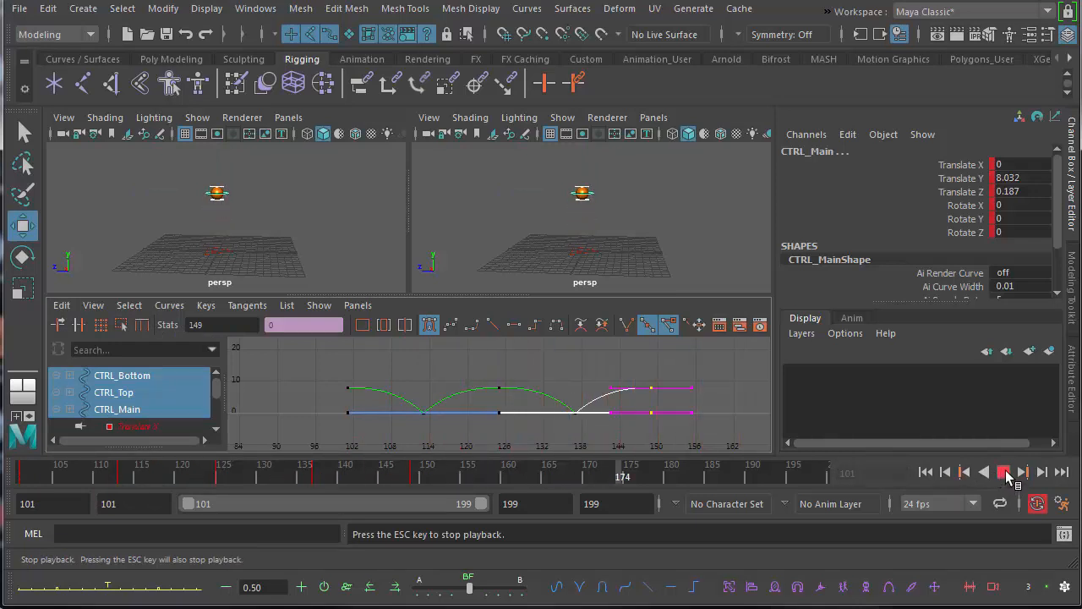
{"action": "left_click", "coordinate": [1004, 473]}
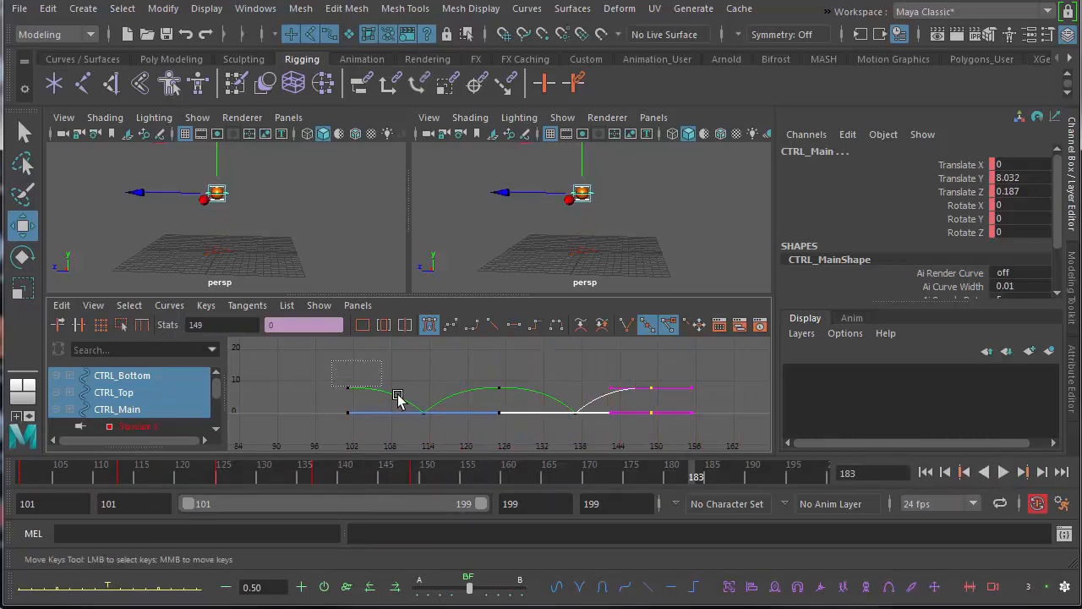
Copy all keys of both bounces, from frame 101 to 149, in the Graph Editor.
{"action": "left_click_drag", "start_coordinate": [398, 397], "coordinate": [714, 439]}
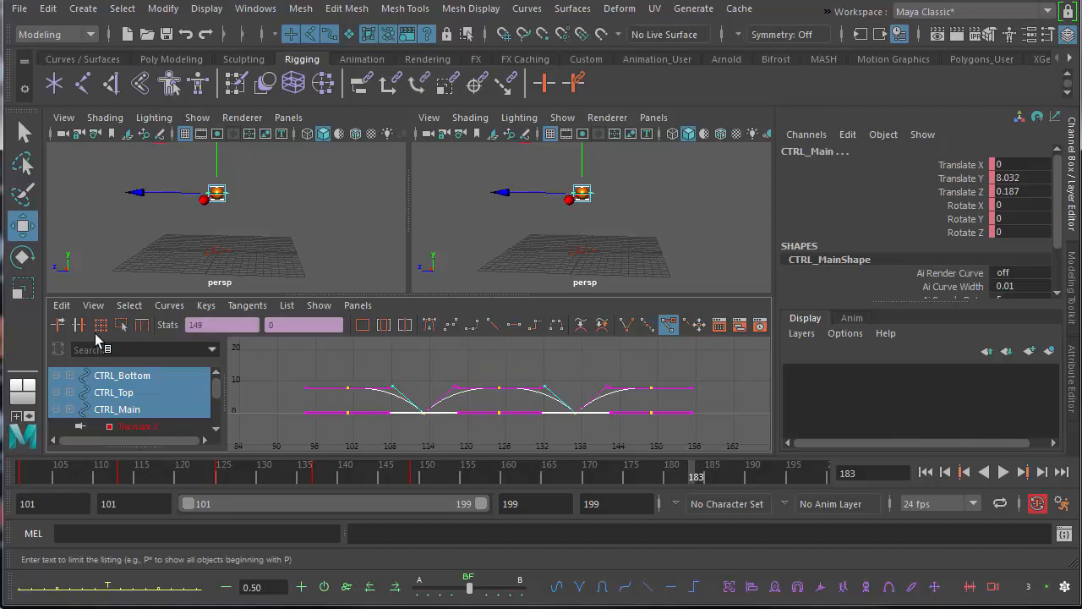
{"action": "left_click", "coordinate": [61, 305]}
{"action": "left_click", "coordinate": [106, 391]}
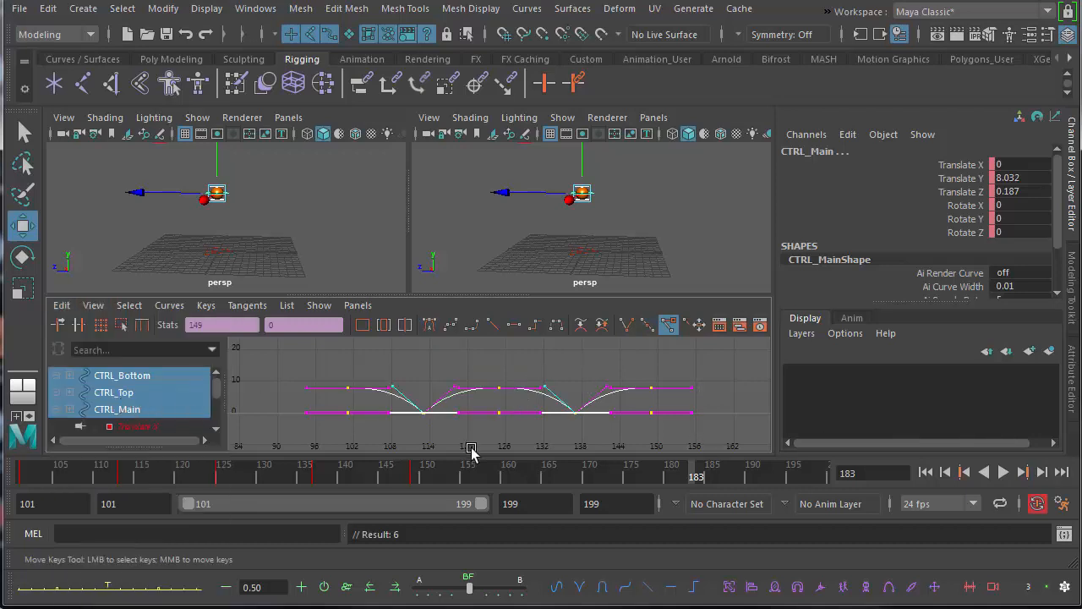
Select the end keys at frame 149, paste the two copied bounces there, and play the full animation.
{"action": "left_click", "coordinate": [418, 477]}
{"action": "left_click", "coordinate": [689, 431]}
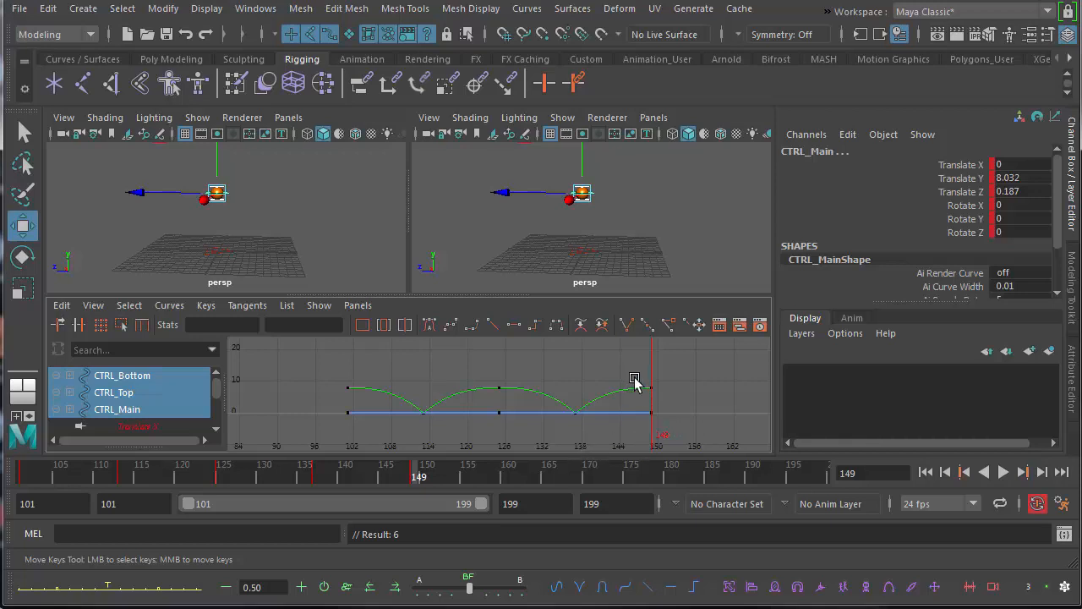
{"action": "left_click_drag", "start_coordinate": [674, 435], "coordinate": [646, 387]}
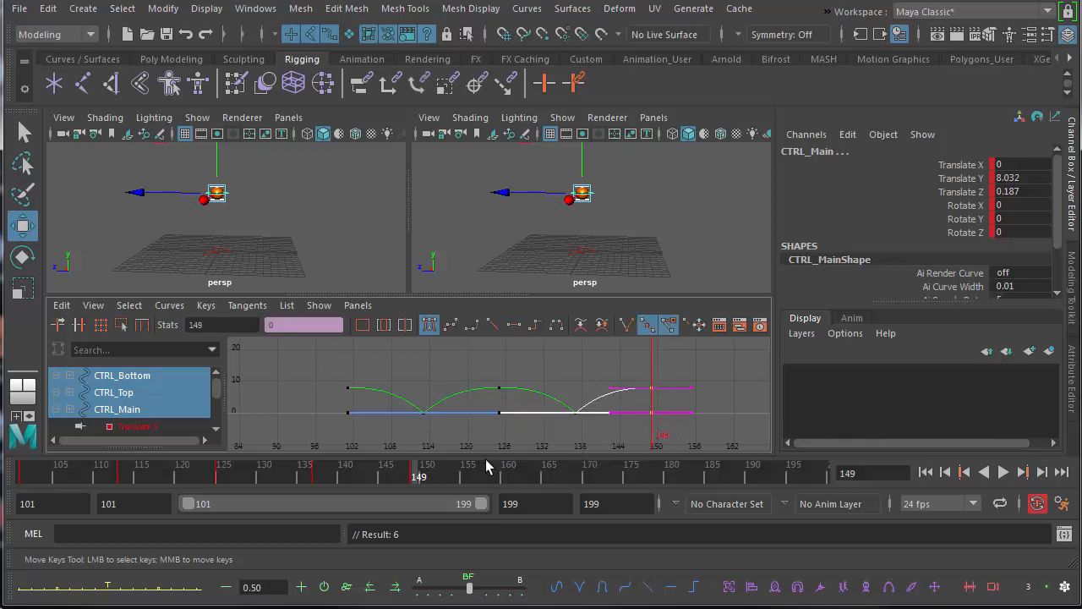
{"action": "left_click_drag", "start_coordinate": [410, 475], "coordinate": [417, 474]}
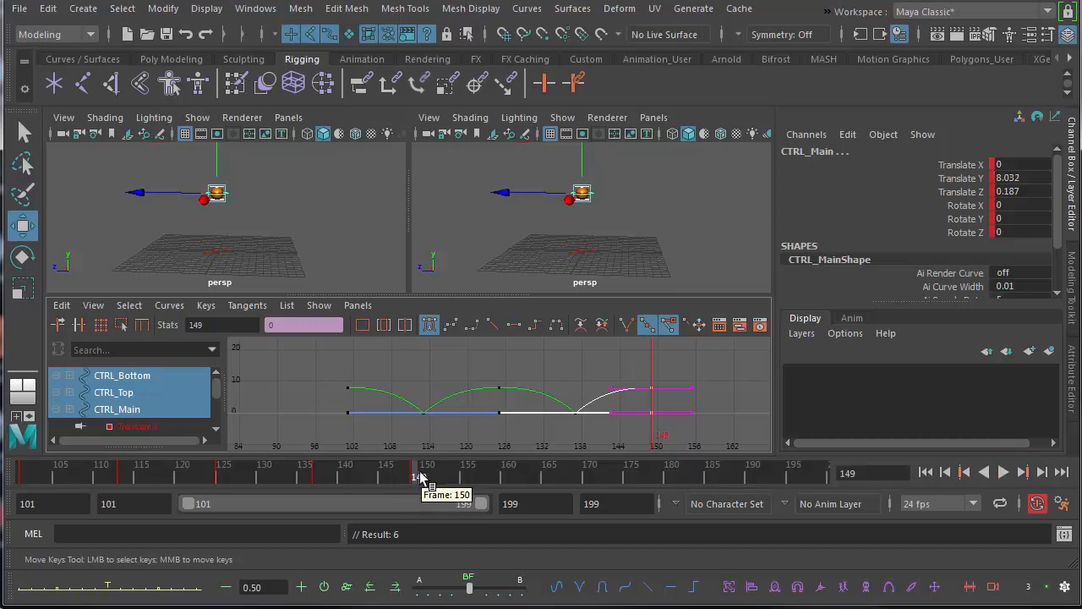
{"action": "left_click", "coordinate": [62, 305]}
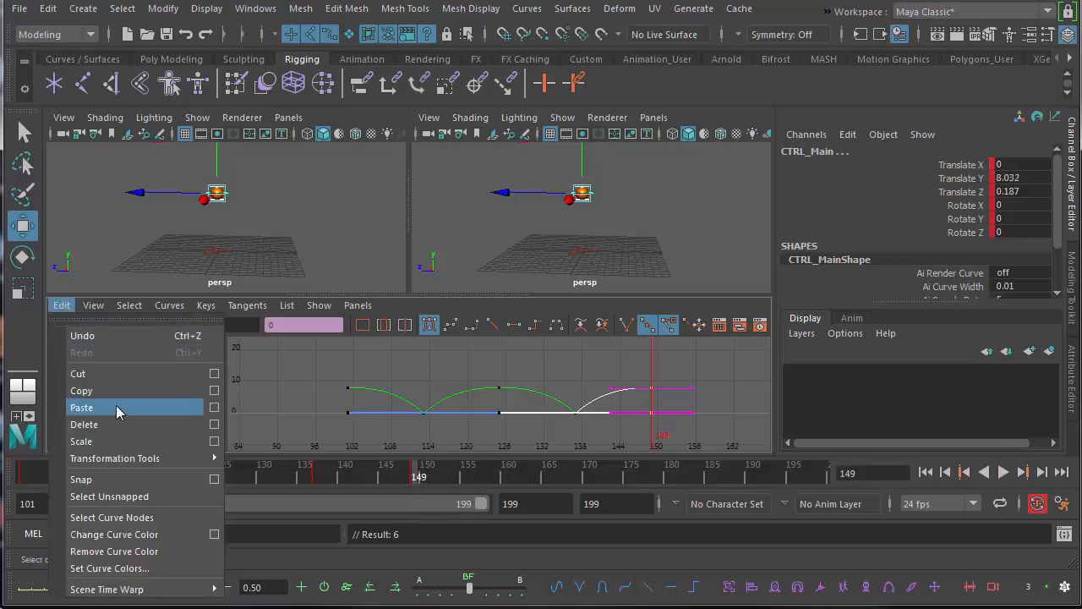
{"action": "left_click", "coordinate": [116, 408]}
{"action": "key", "text": "a"}
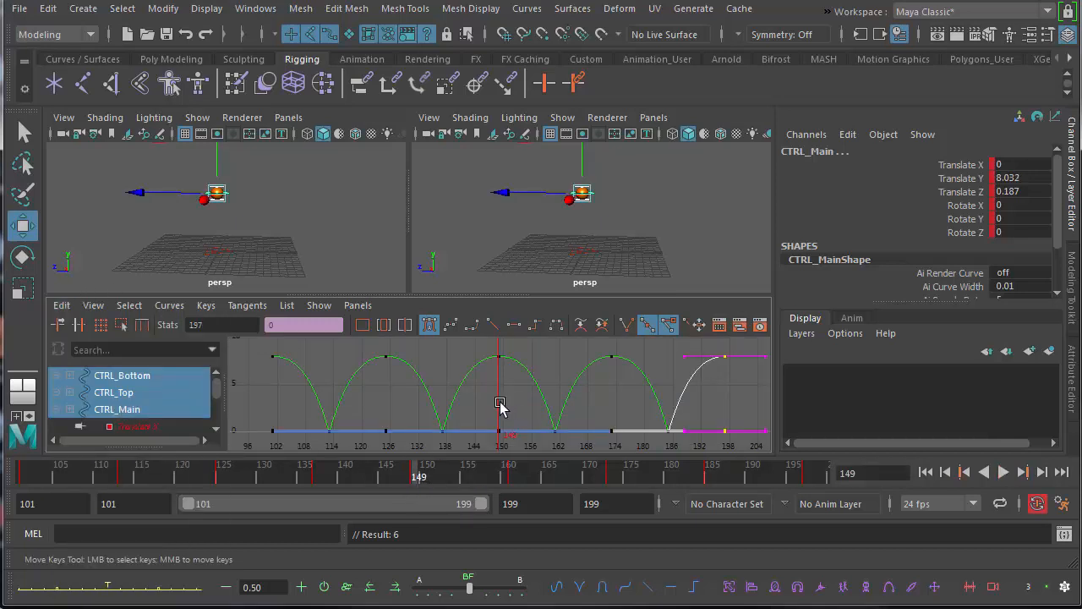
{"action": "left_click", "coordinate": [1003, 471]}
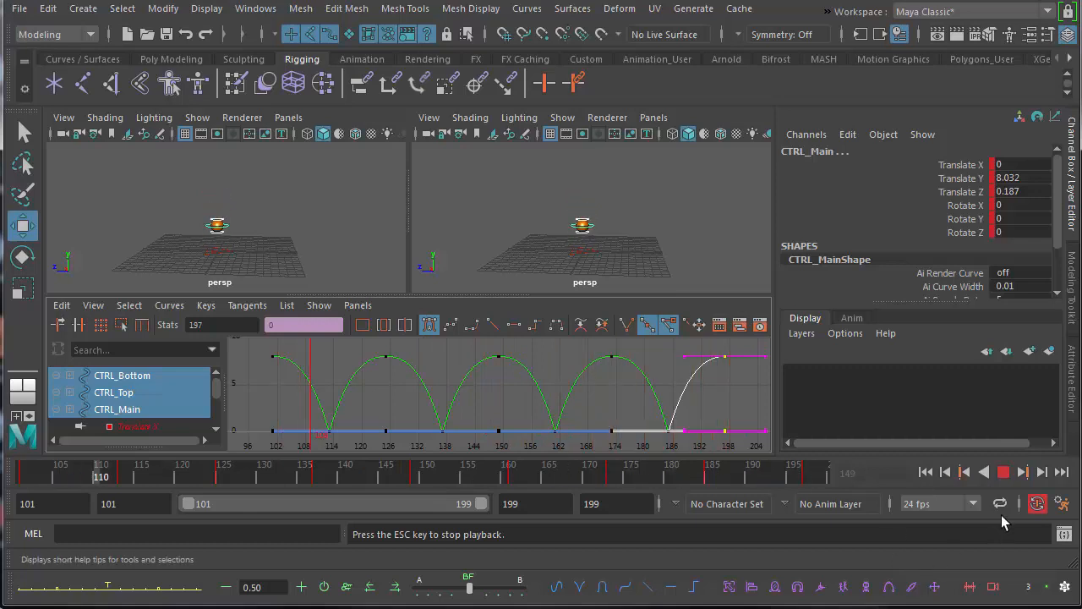
{"action": "left_click", "coordinate": [1002, 472]}
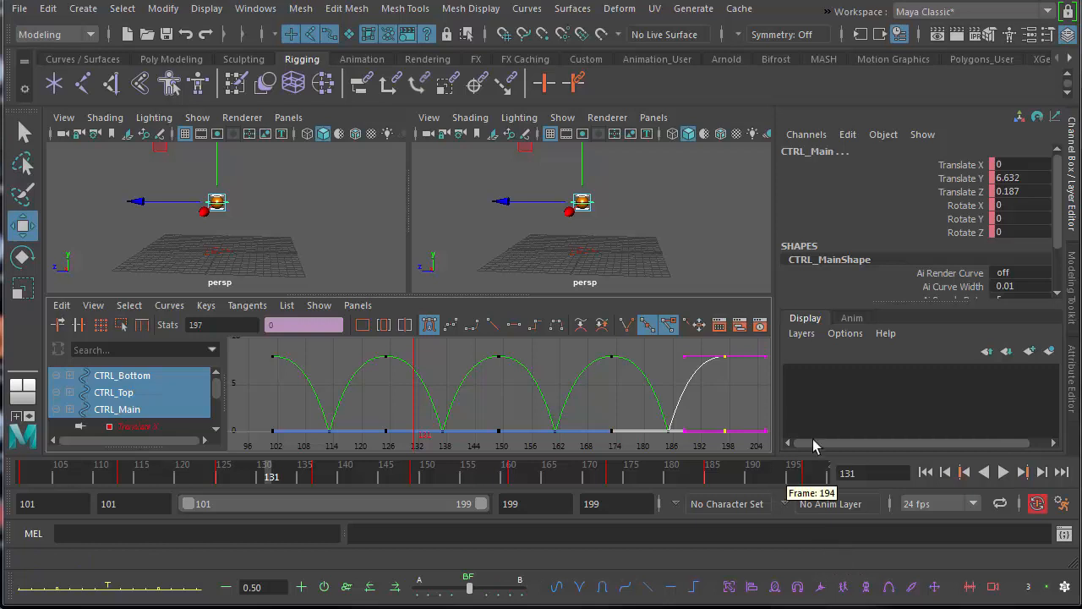
Clear the selection and select only the ball's main control, CTRL_Main.
{"action": "middle_click_drag", "start_coordinate": [566, 234], "coordinate": [537, 249], "text": "alt"}
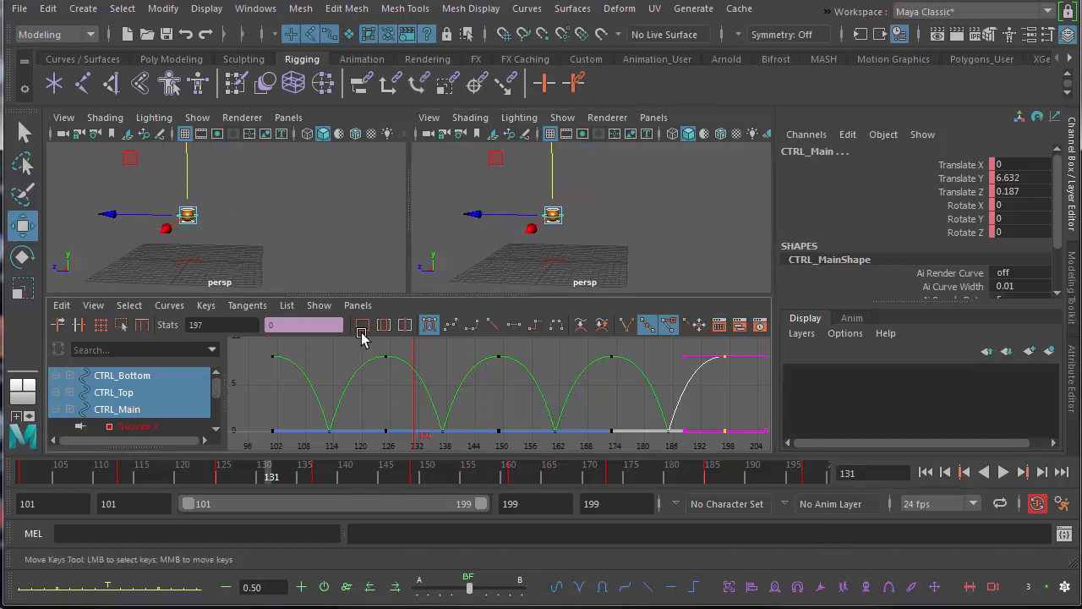
{"action": "left_click", "coordinate": [623, 229]}
{"action": "middle_click_drag", "start_coordinate": [558, 237], "coordinate": [521, 245], "text": "alt"}
{"action": "right_click_drag", "start_coordinate": [521, 245], "coordinate": [648, 266], "text": "alt"}
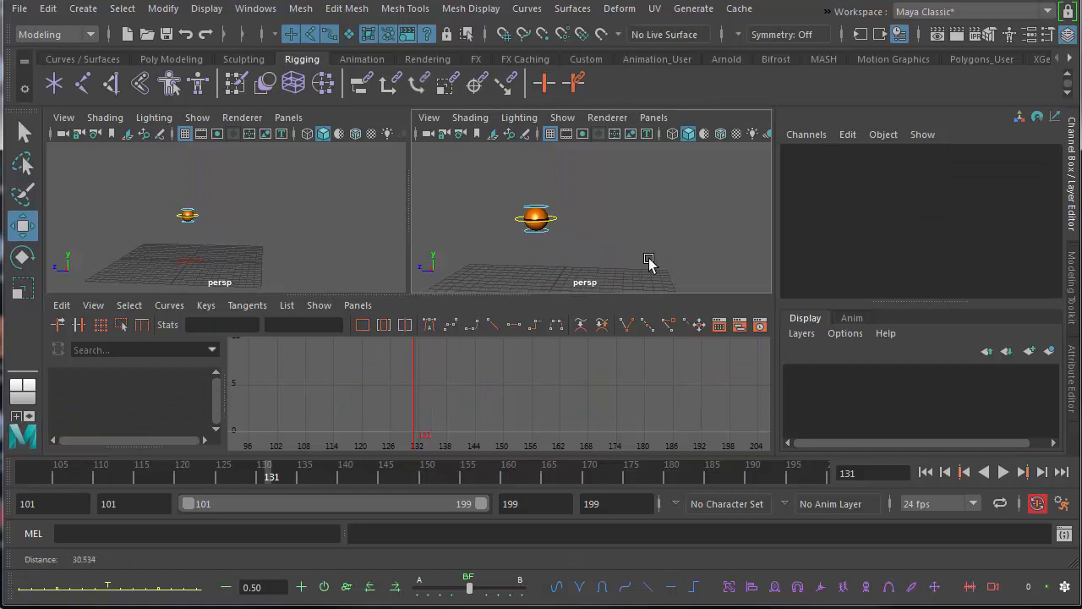
{"action": "left_click", "coordinate": [549, 227]}
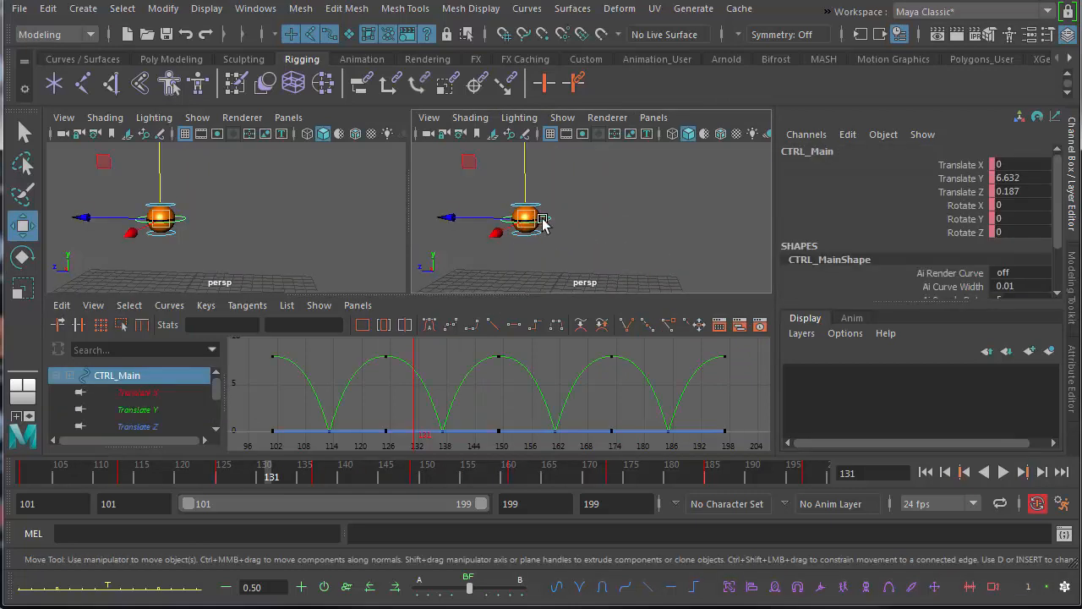
{"action": "middle_click_drag", "start_coordinate": [534, 266], "coordinate": [570, 244], "text": "alt"}
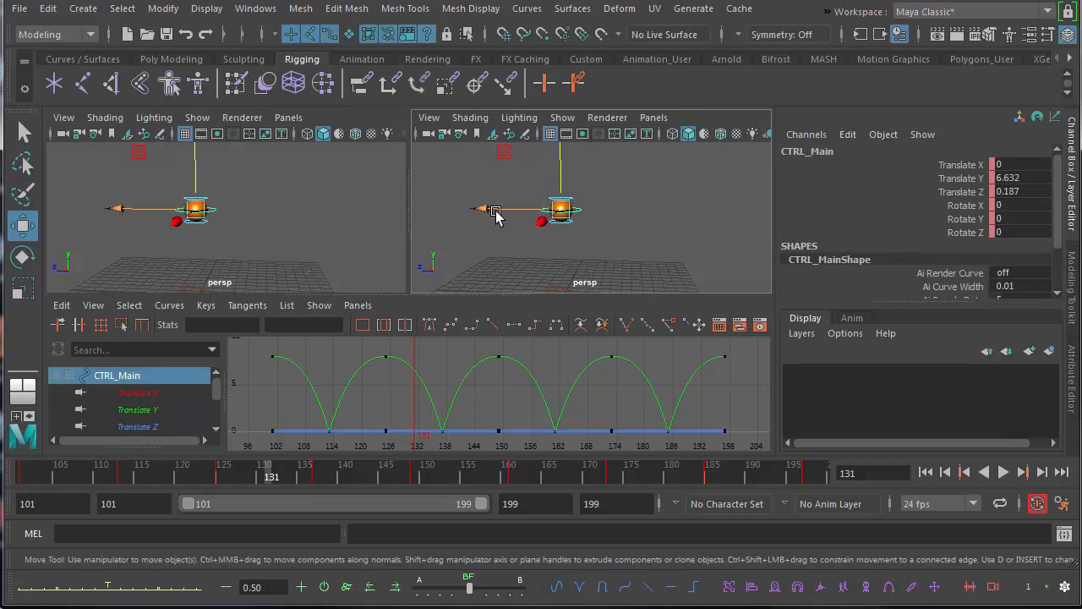
Isolate CTRL_Main's Translate Z curve and delete its three middle keys, keeping only the first and last ones.
{"action": "left_click", "coordinate": [160, 429]}
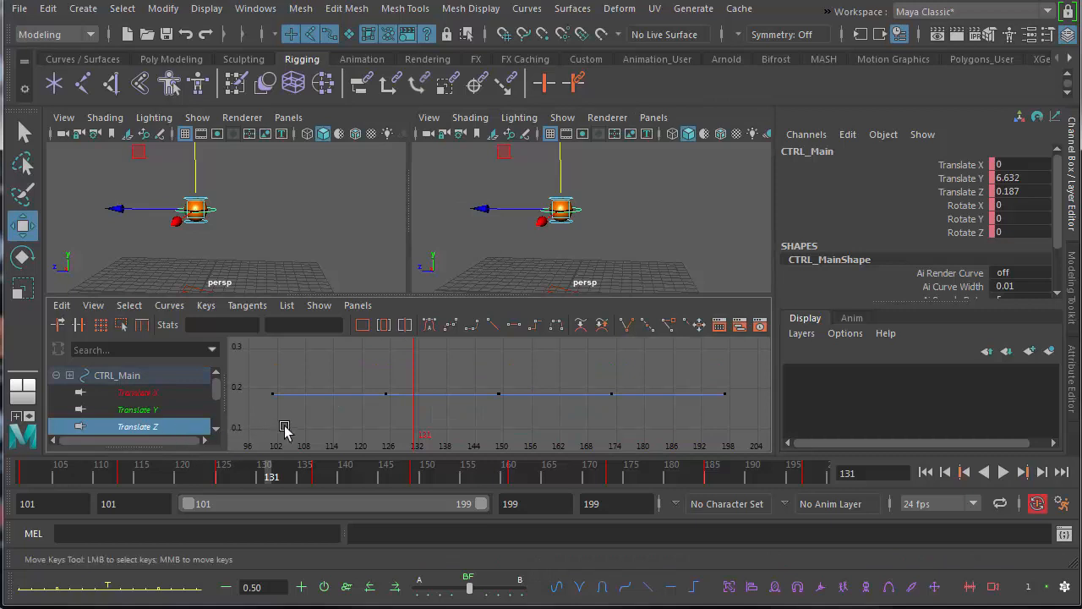
{"action": "scroll", "coordinate": [563, 410], "scroll_direction": "down", "scroll_amount": 4}
{"action": "middle_click_drag", "start_coordinate": [436, 392], "coordinate": [424, 395], "text": "alt"}
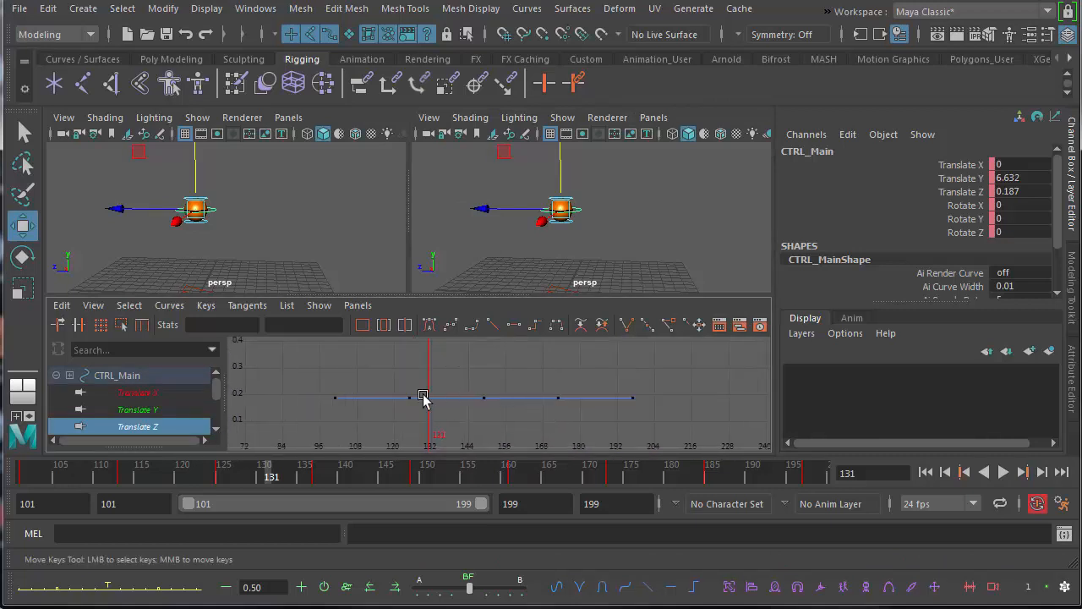
{"action": "left_click_drag", "start_coordinate": [385, 370], "coordinate": [596, 432]}
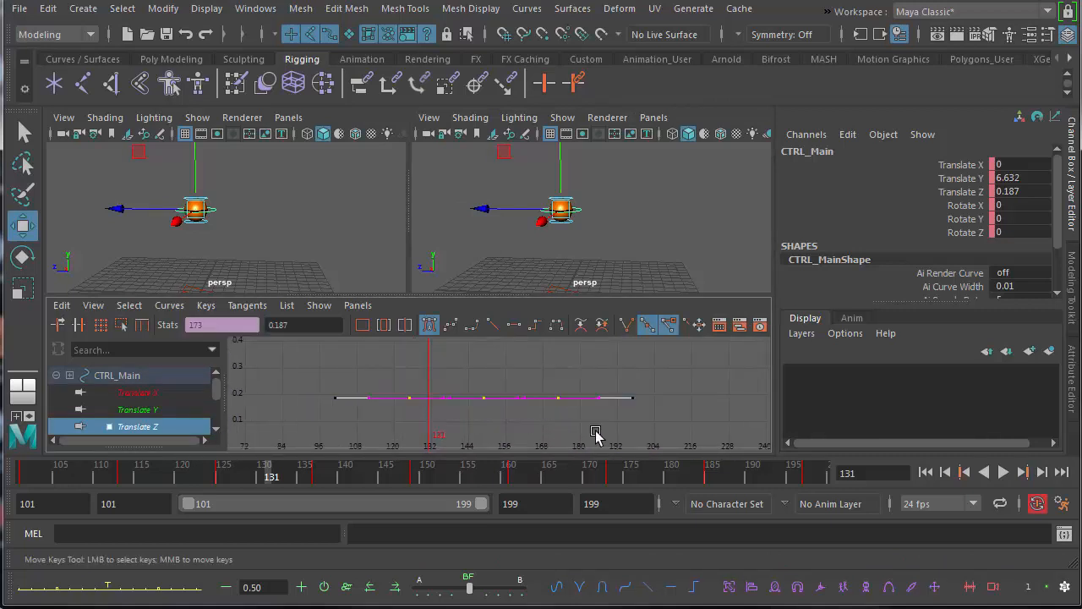
{"action": "left_click", "coordinate": [482, 355]}
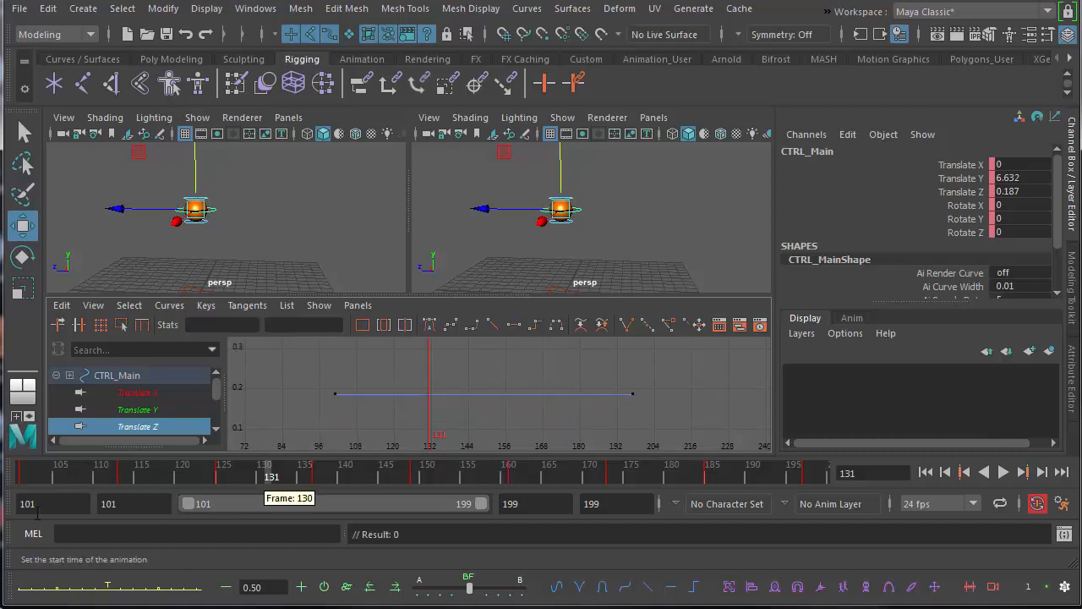
At frame 101, move the ball's main control forward along Z to about 7.9 and set a key.
{"action": "left_click", "coordinate": [29, 476]}
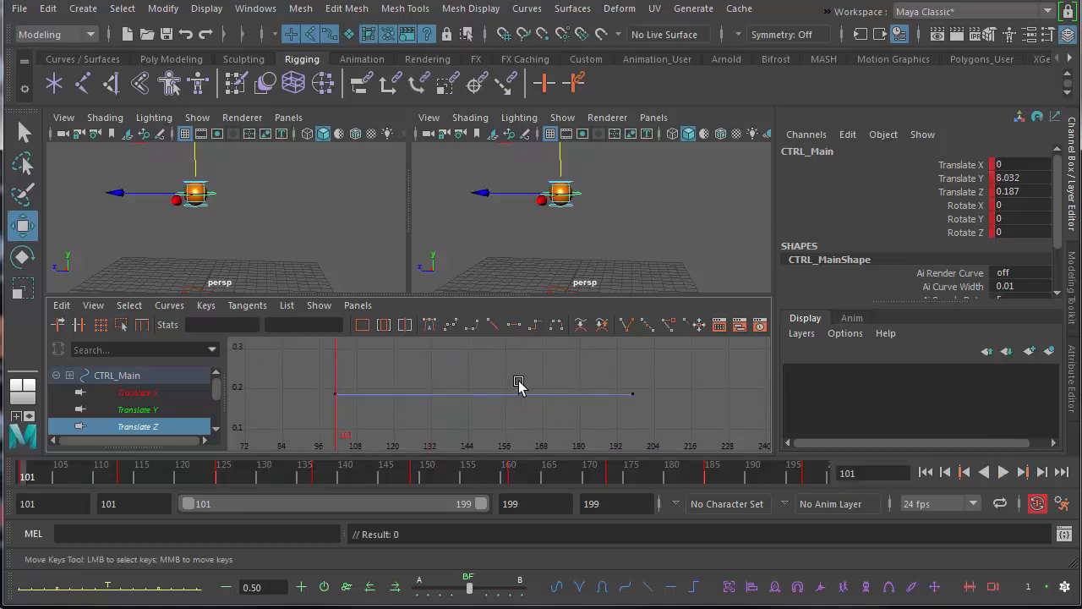
{"action": "middle_click_drag", "start_coordinate": [567, 231], "coordinate": [593, 256], "text": "alt"}
{"action": "right_click_drag", "start_coordinate": [593, 256], "coordinate": [522, 250], "text": "alt"}
{"action": "middle_click_drag", "start_coordinate": [522, 250], "coordinate": [526, 228], "text": "alt"}
{"action": "left_click_drag", "start_coordinate": [515, 197], "coordinate": [466, 197]}
{"action": "key", "text": "s"}
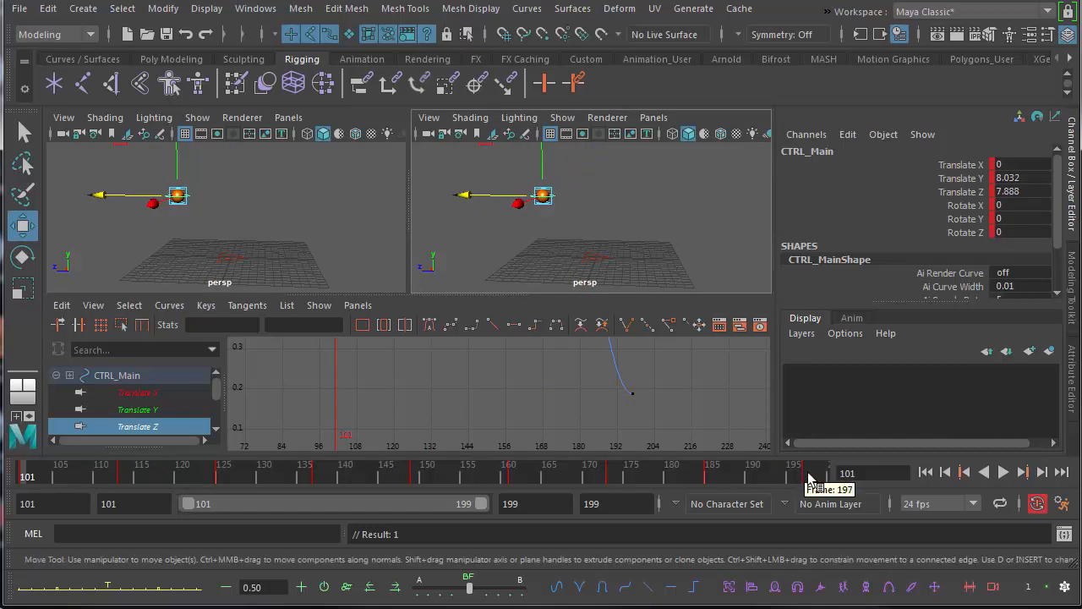
At frame 197, move the main control back along Z to about -8.7 and set a key.
{"action": "left_click", "coordinate": [807, 468]}
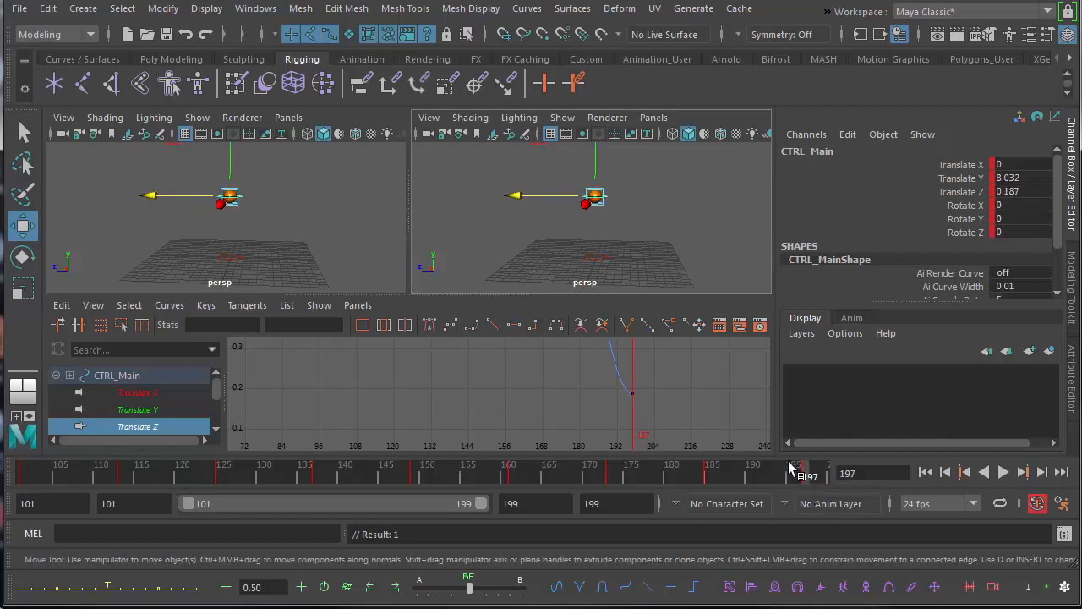
{"action": "left_click_drag", "start_coordinate": [512, 196], "coordinate": [576, 192]}
{"action": "key", "text": "s"}
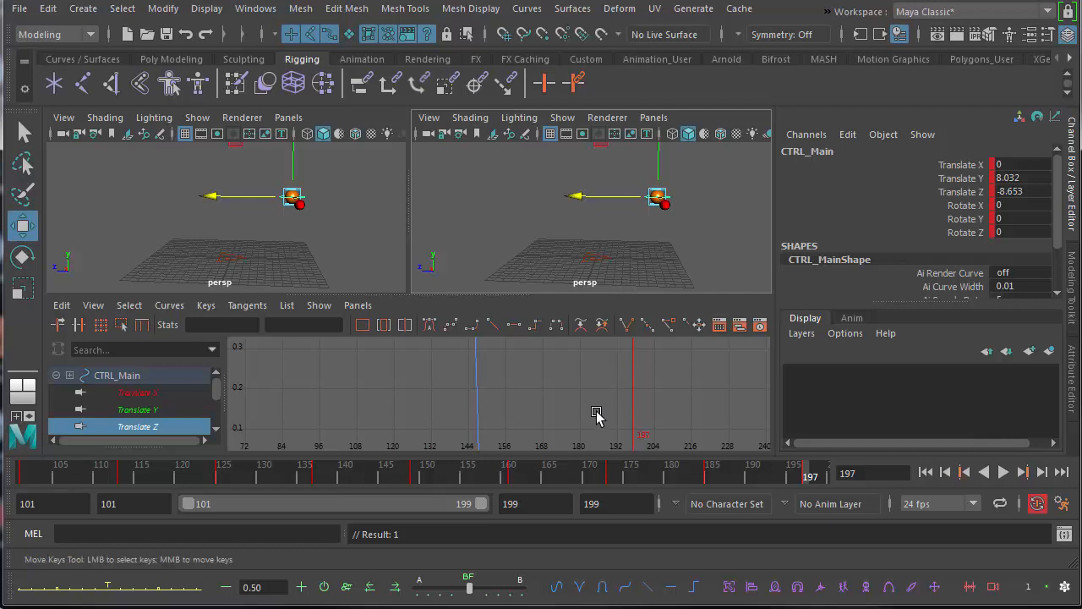
Give both Translate Z keys linear tangents and play the animation to check the travel.
{"action": "key", "text": "f"}
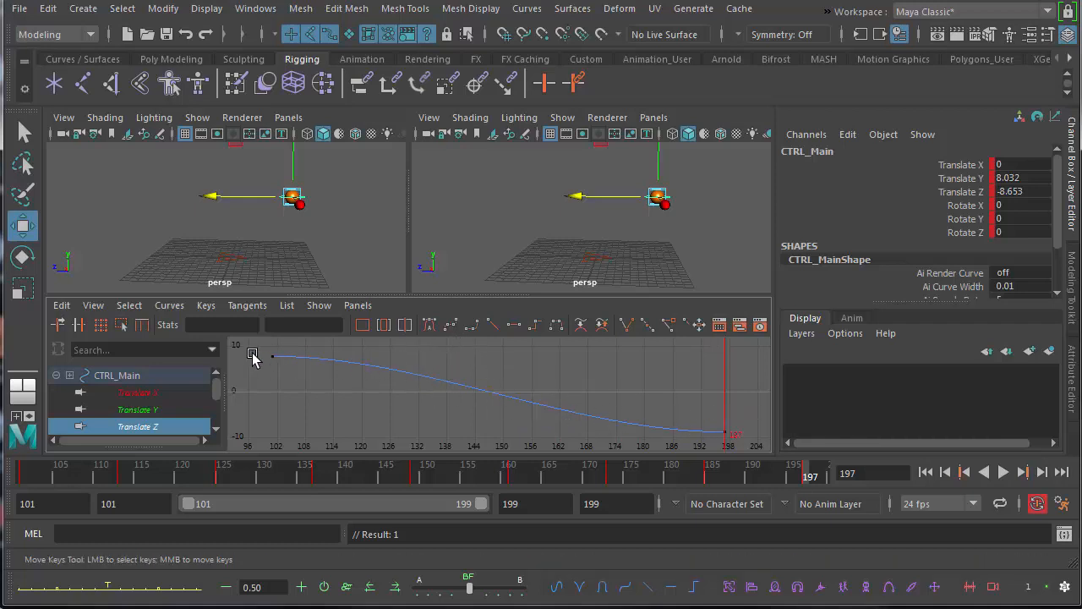
{"action": "left_click_drag", "start_coordinate": [338, 376], "coordinate": [744, 442]}
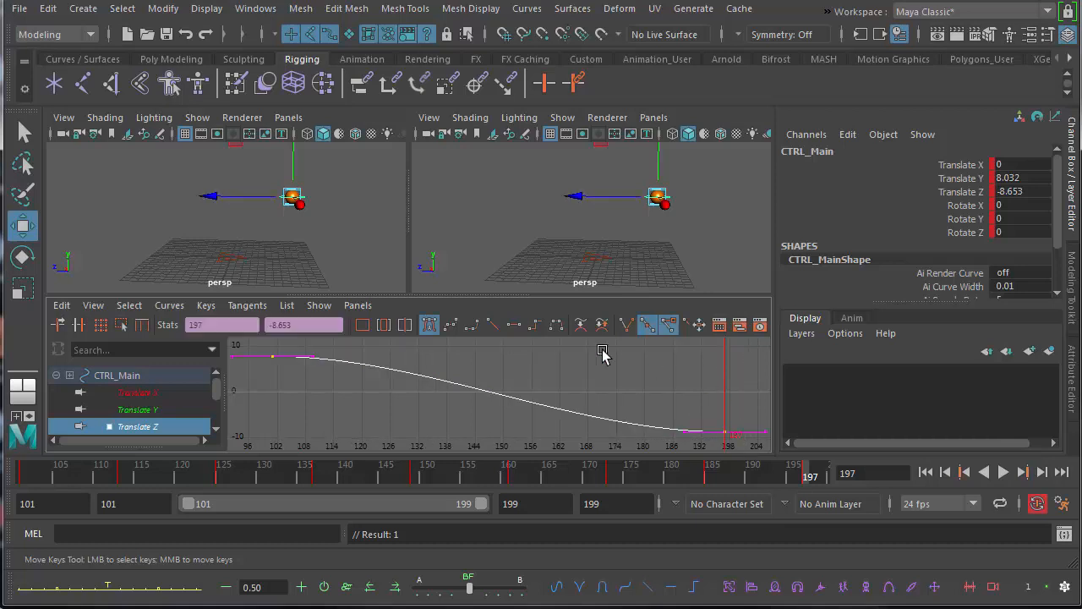
{"action": "left_click", "coordinate": [491, 324]}
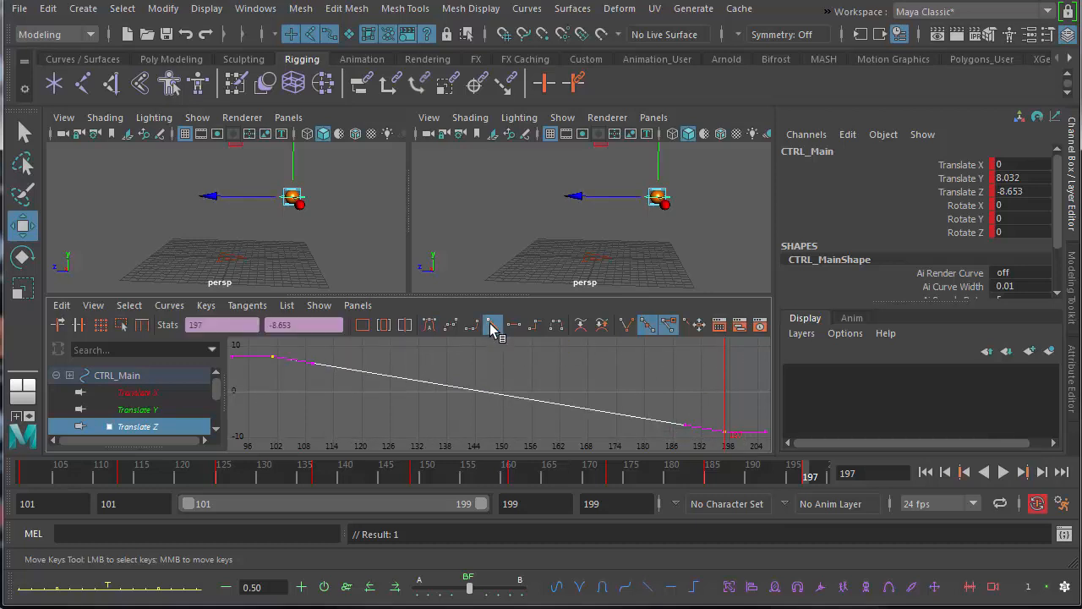
{"action": "left_click", "coordinate": [1003, 471]}
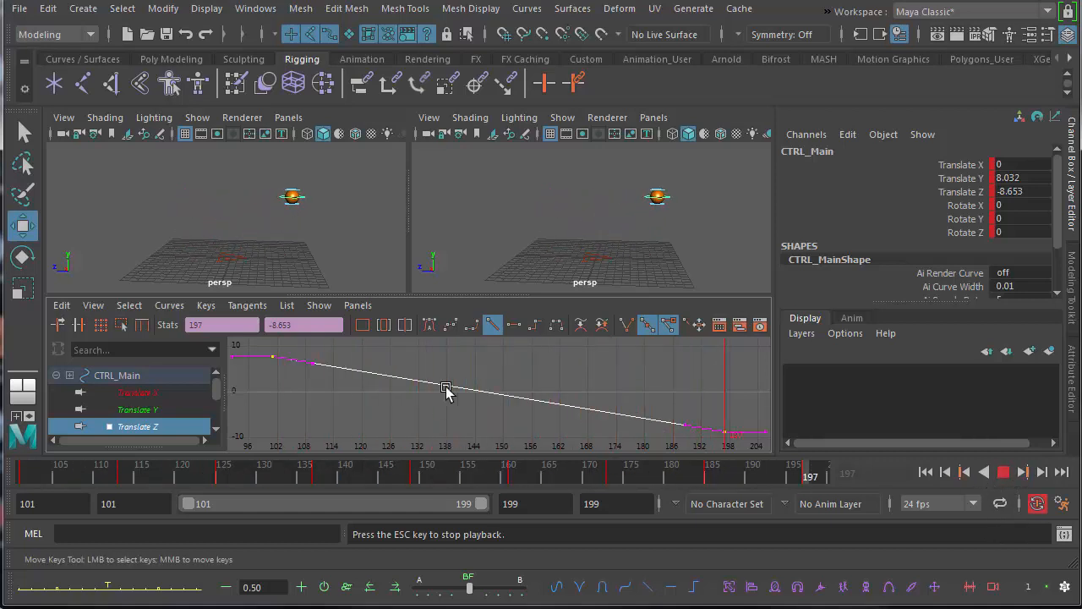
{"action": "key", "text": "Escape"}
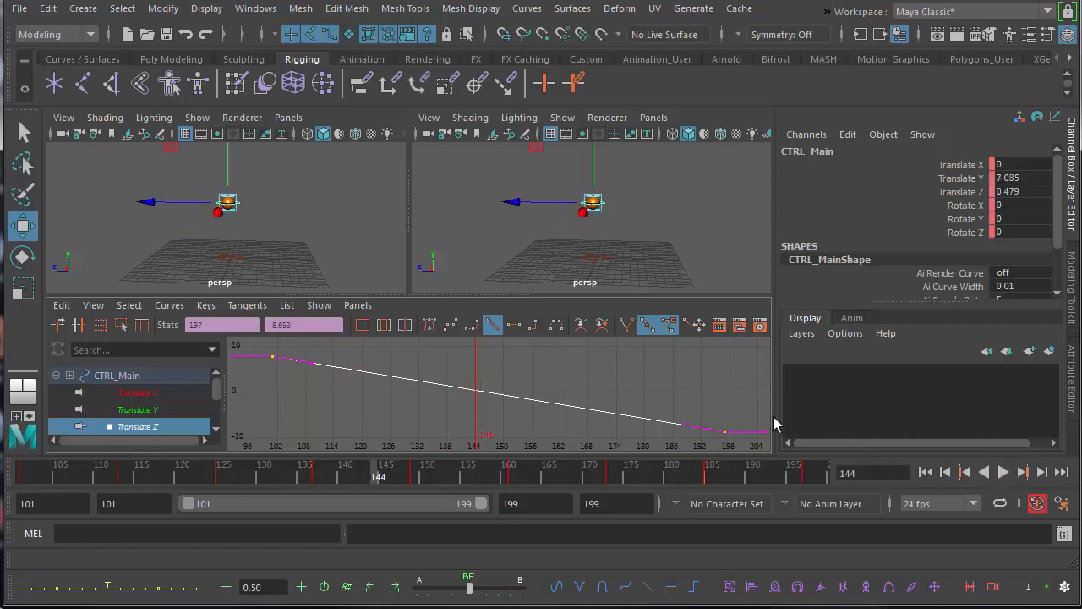
Try spline tangents on both Translate Z keys.
{"action": "left_click", "coordinate": [451, 327]}
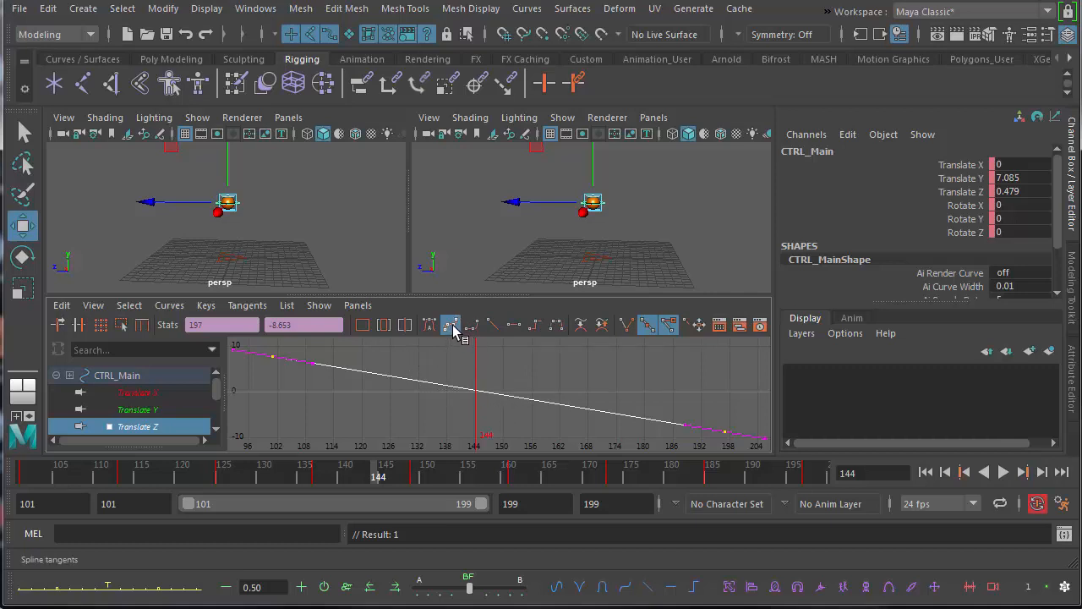
{"action": "middle_click_drag", "start_coordinate": [241, 357], "coordinate": [370, 394]}
{"action": "key", "text": "ctrl+z"}
{"action": "left_click", "coordinate": [450, 328]}
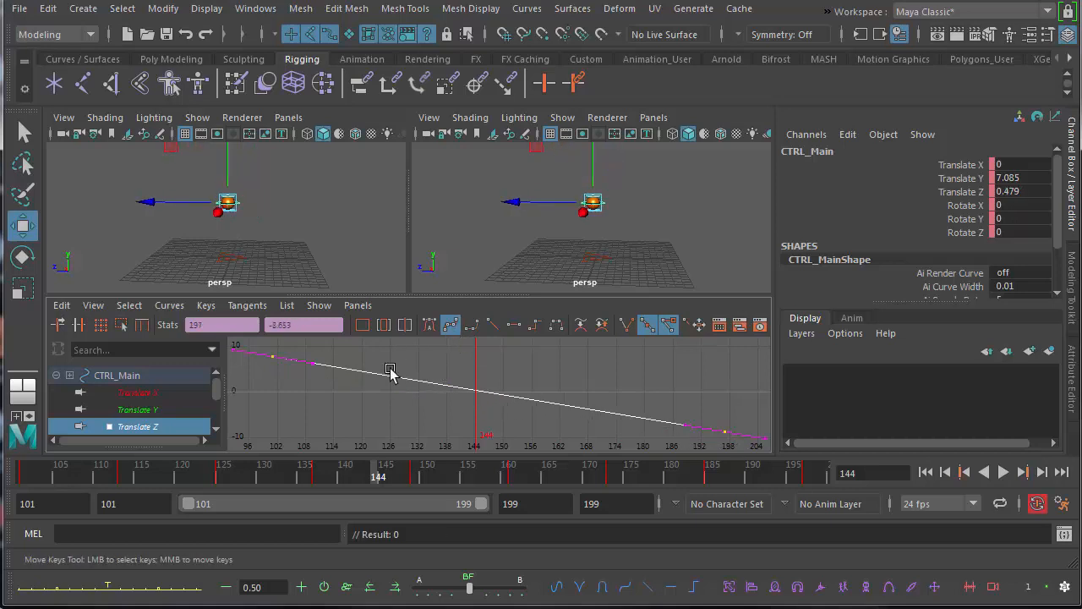
Give the first and last Translate Z keys flat tangents and play the animation to compare the motion.
{"action": "left_click", "coordinate": [331, 406]}
{"action": "left_click_drag", "start_coordinate": [306, 382], "coordinate": [742, 439]}
{"action": "left_click", "coordinate": [319, 369]}
{"action": "left_click_drag", "start_coordinate": [307, 372], "coordinate": [309, 372]}
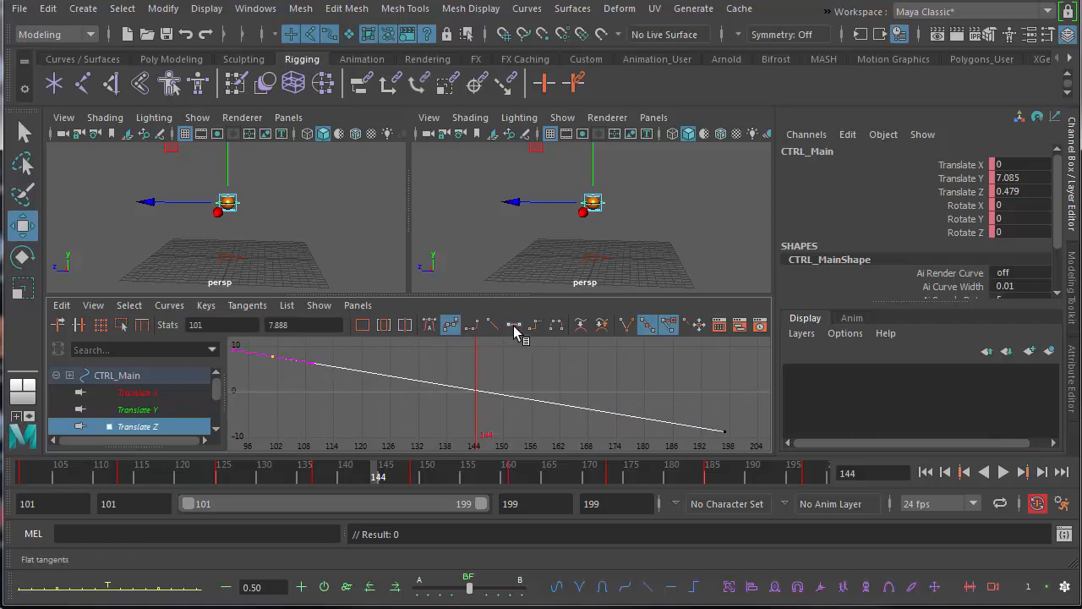
{"action": "left_click", "coordinate": [513, 324]}
{"action": "left_click_drag", "start_coordinate": [747, 431], "coordinate": [748, 432]}
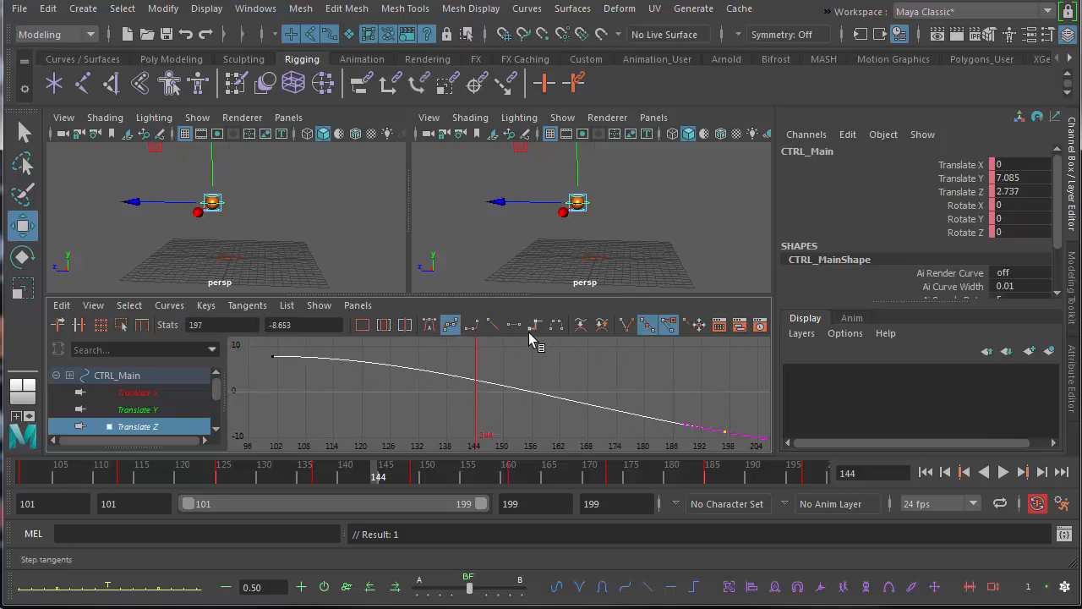
{"action": "left_click", "coordinate": [514, 325]}
{"action": "left_click", "coordinate": [1002, 473]}
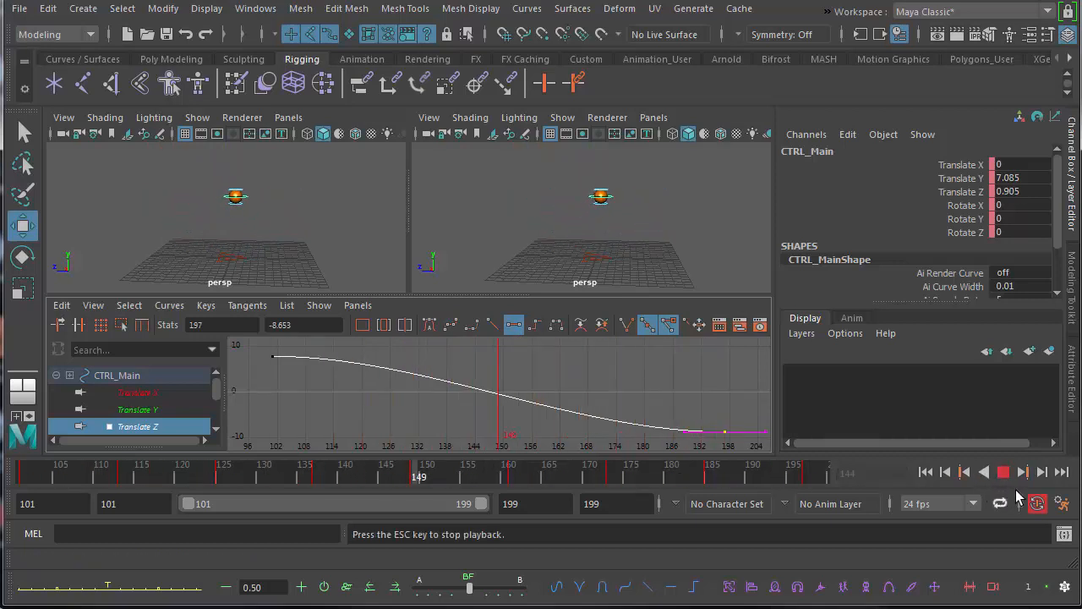
{"action": "left_click", "coordinate": [1002, 472]}
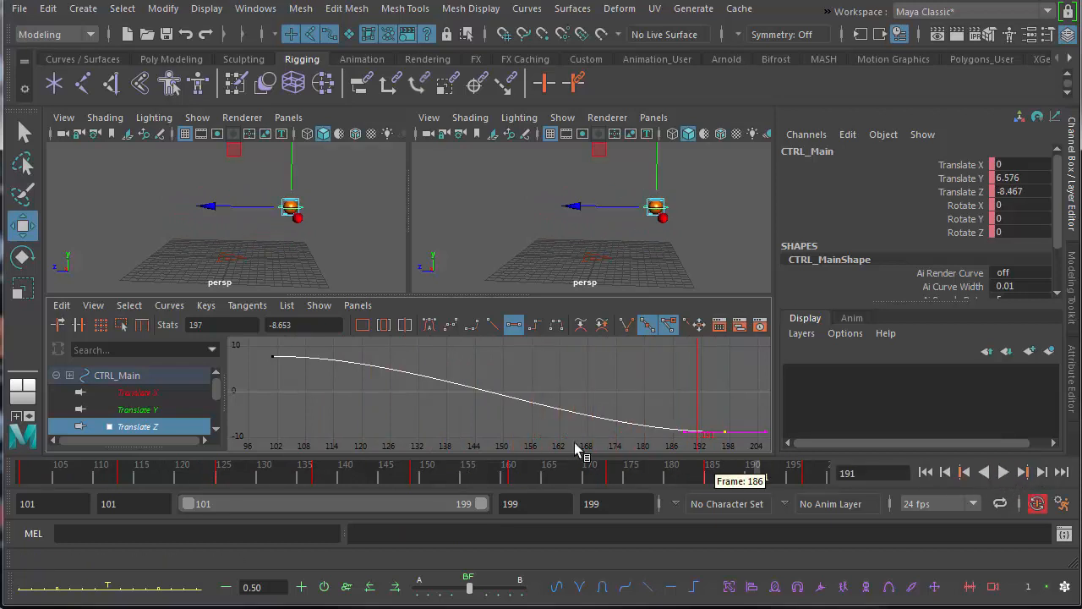
Set both Translate Z keys back to linear tangents and play the animation.
{"action": "left_click", "coordinate": [491, 326]}
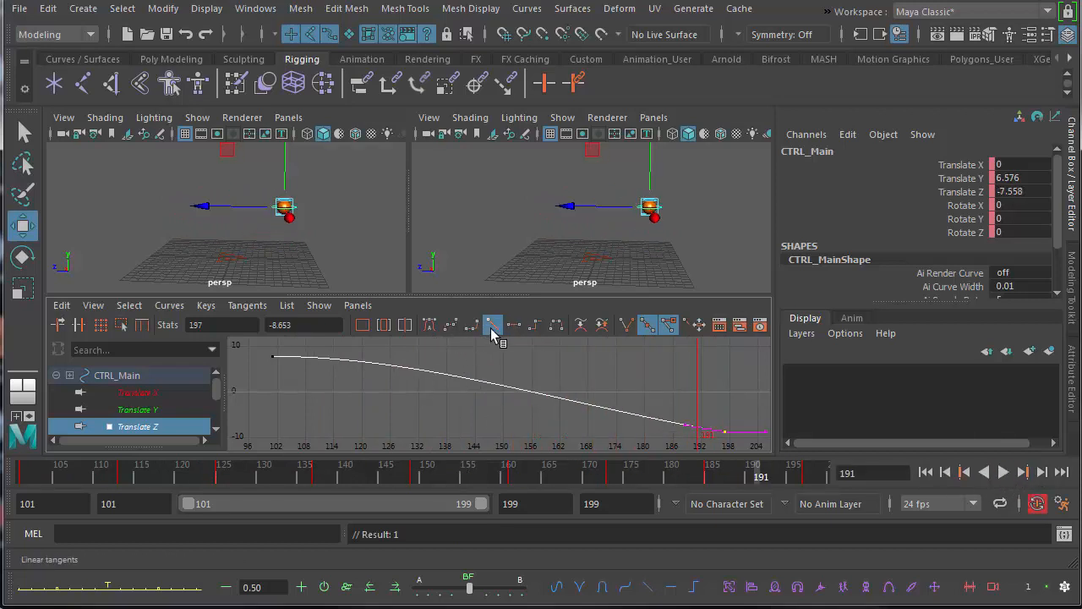
{"action": "left_click_drag", "start_coordinate": [317, 376], "coordinate": [317, 376]}
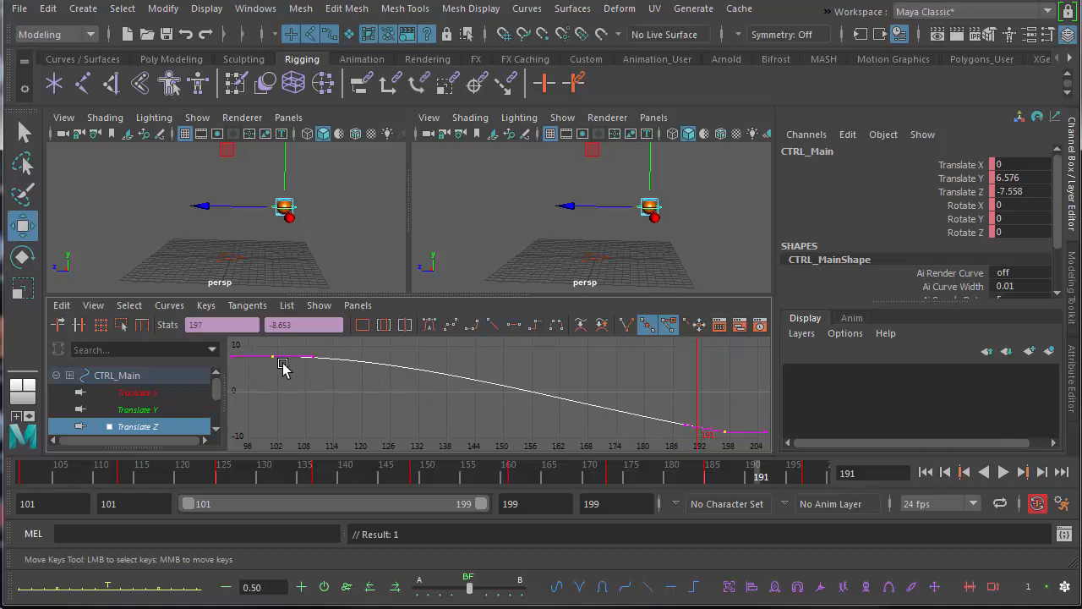
{"action": "left_click", "coordinate": [492, 326]}
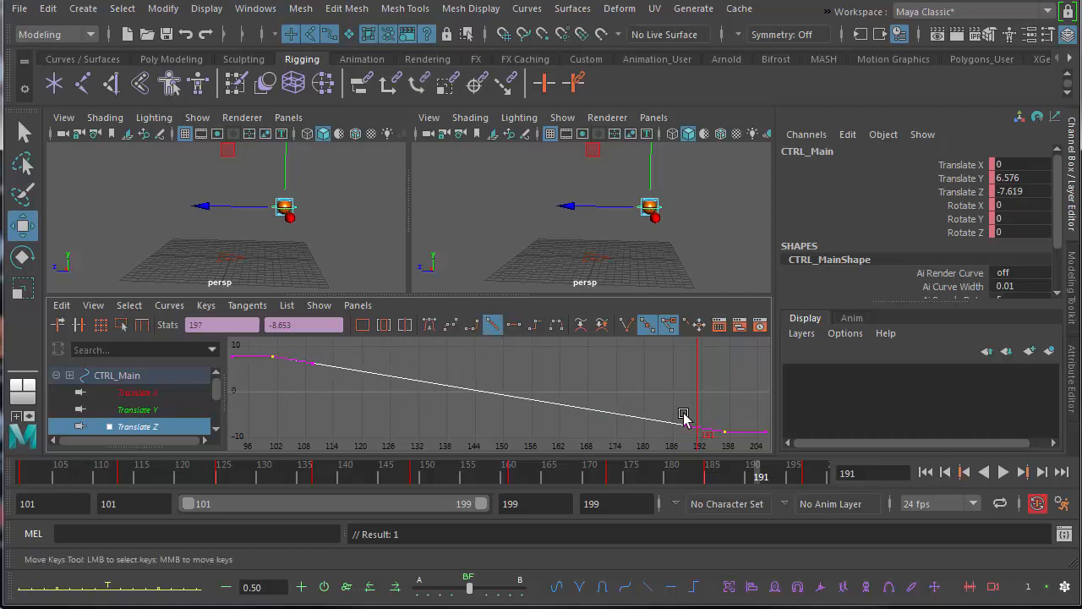
{"action": "left_click", "coordinate": [1004, 472]}
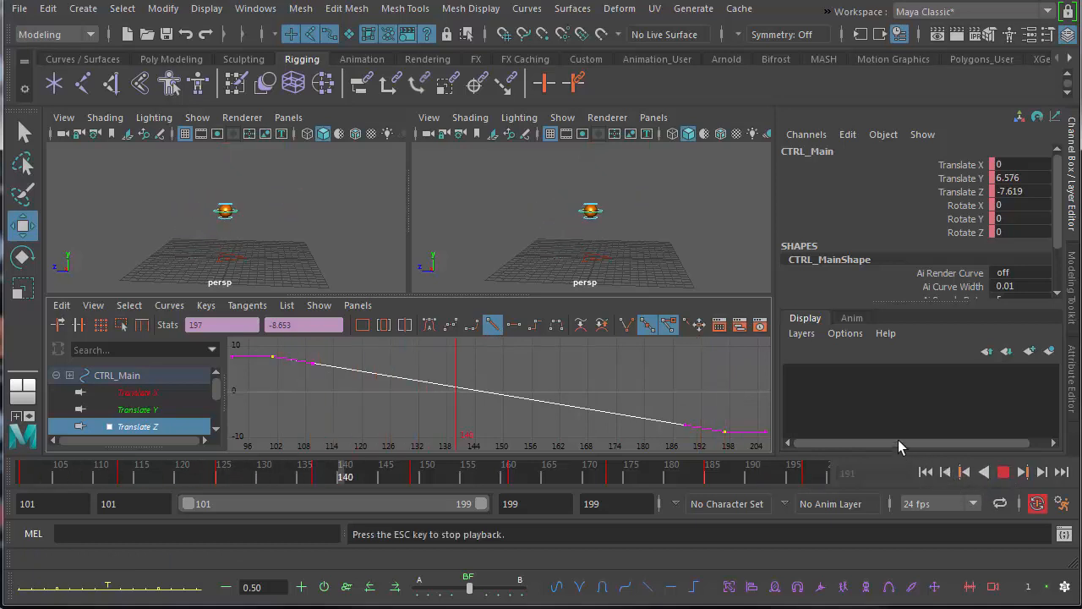
{"action": "left_click", "coordinate": [1003, 473]}
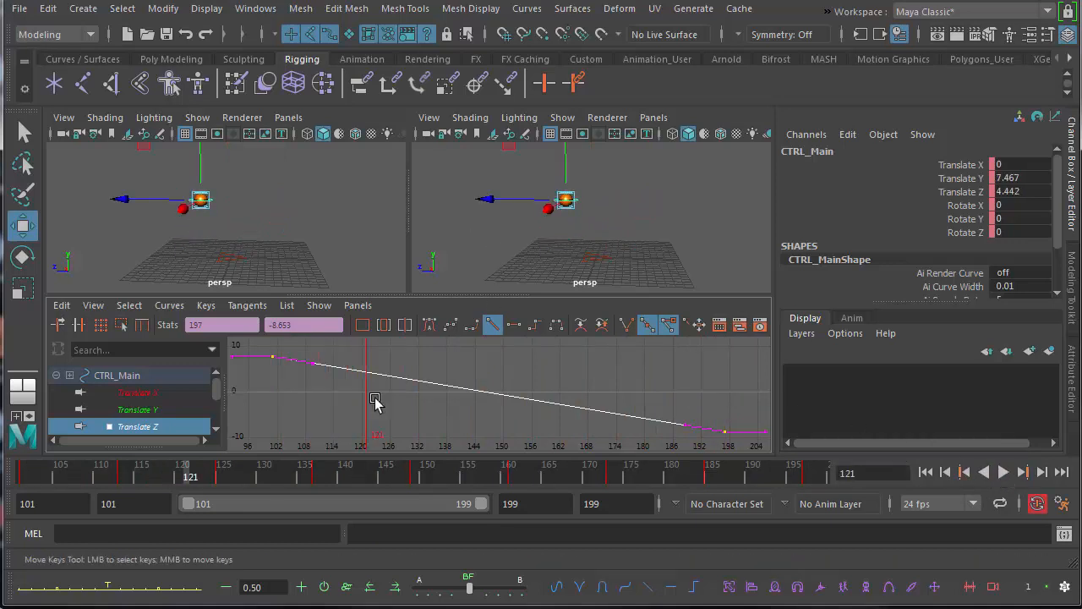
Isolate the Translate Y curve and raise its first key, at frame 101, to about 11.6.
{"action": "left_click", "coordinate": [146, 410]}
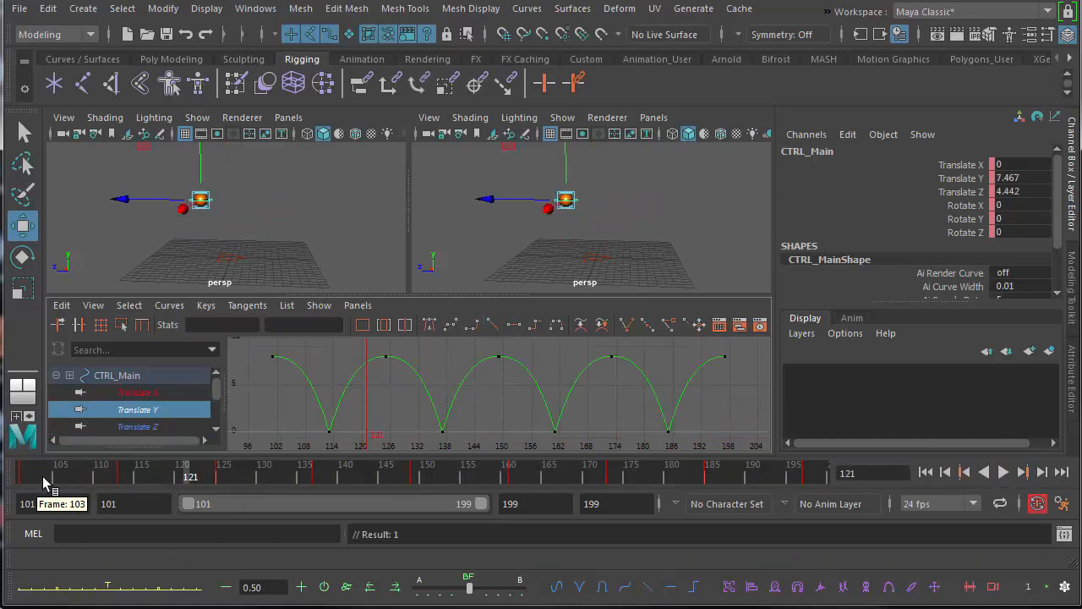
{"action": "left_click", "coordinate": [25, 478]}
{"action": "middle_click_drag", "start_coordinate": [449, 381], "coordinate": [479, 388], "text": "alt"}
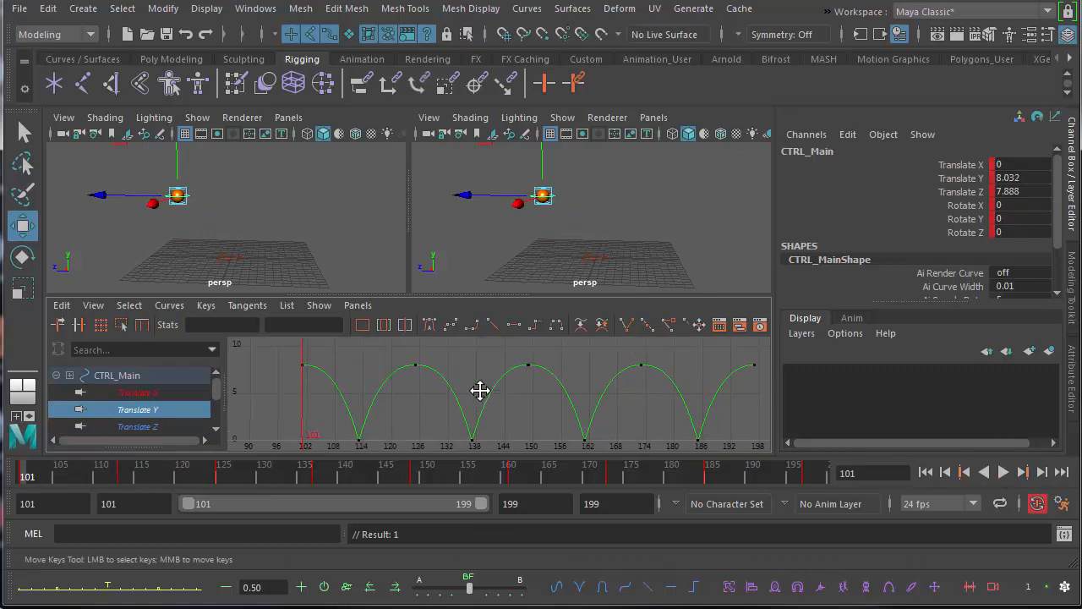
{"action": "scroll", "coordinate": [479, 389], "scroll_direction": "down", "scroll_amount": 5}
{"action": "left_click_drag", "start_coordinate": [400, 391], "coordinate": [402, 392]}
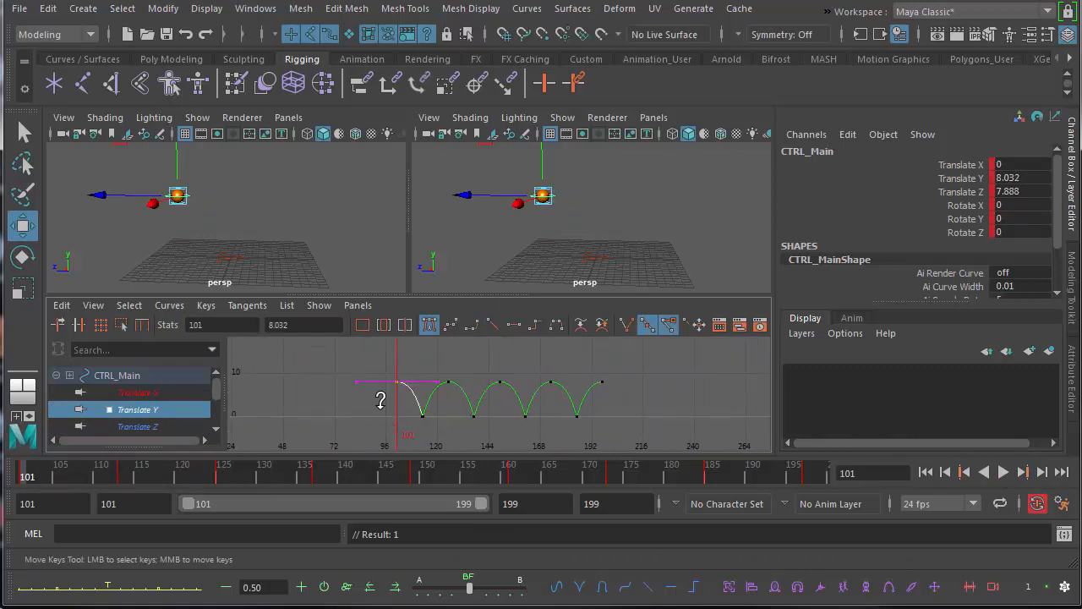
{"action": "middle_click_drag", "start_coordinate": [381, 399], "coordinate": [372, 379]}
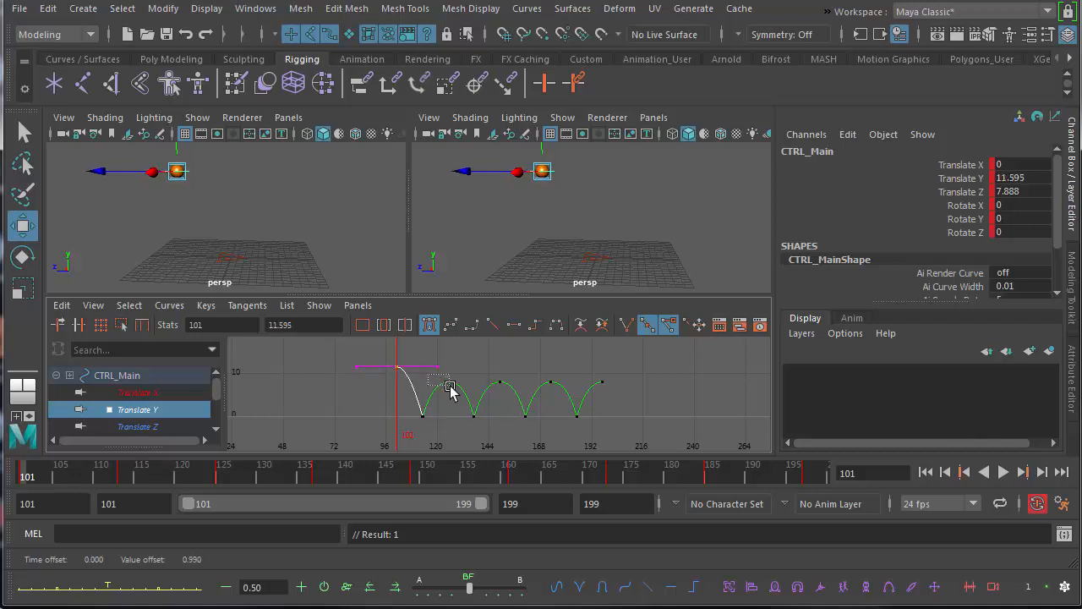
Raise the Translate Y peak at frame 125 to about 8.8 and lower the peaks at frames 173 and 197 to about 6.8 and 5.7.
{"action": "left_click_drag", "start_coordinate": [450, 389], "coordinate": [450, 390]}
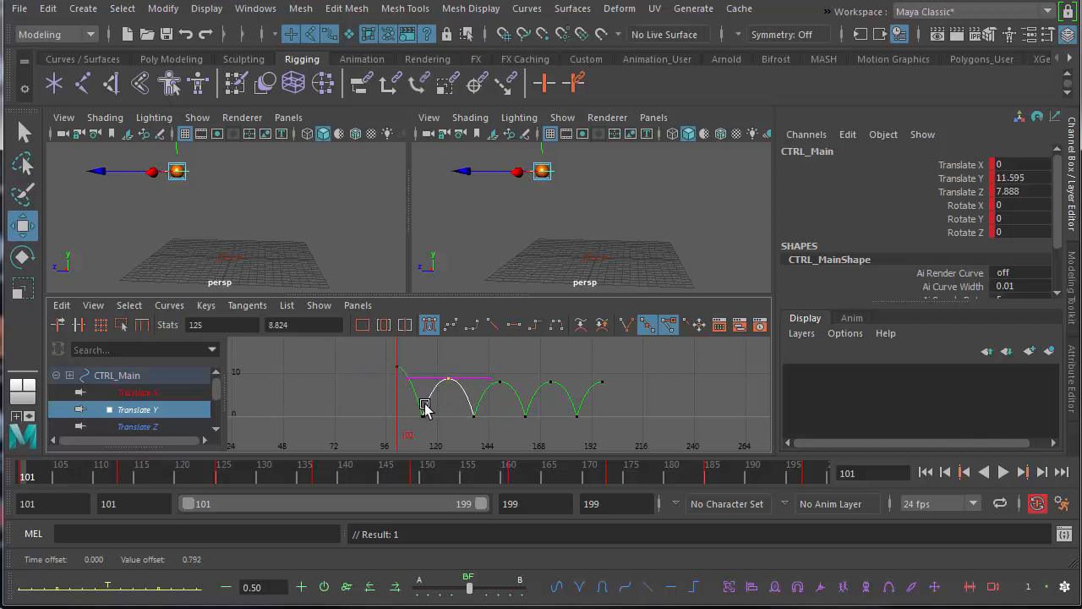
{"action": "left_click_drag", "start_coordinate": [603, 384], "coordinate": [636, 391]}
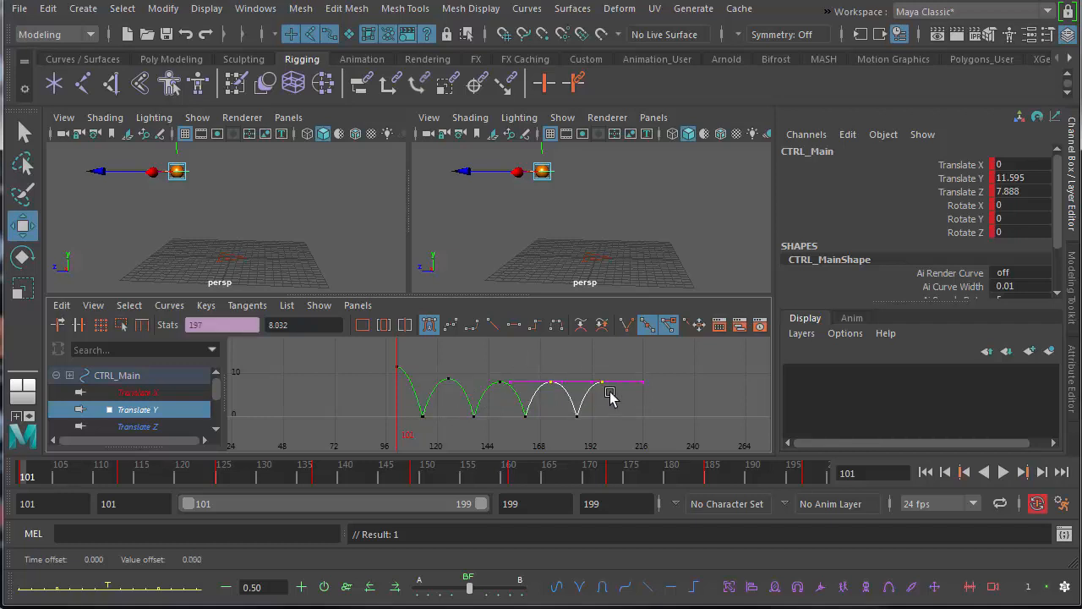
{"action": "middle_click_drag", "start_coordinate": [601, 397], "coordinate": [597, 403], "text": "shift"}
{"action": "left_click_drag", "start_coordinate": [587, 369], "coordinate": [614, 406]}
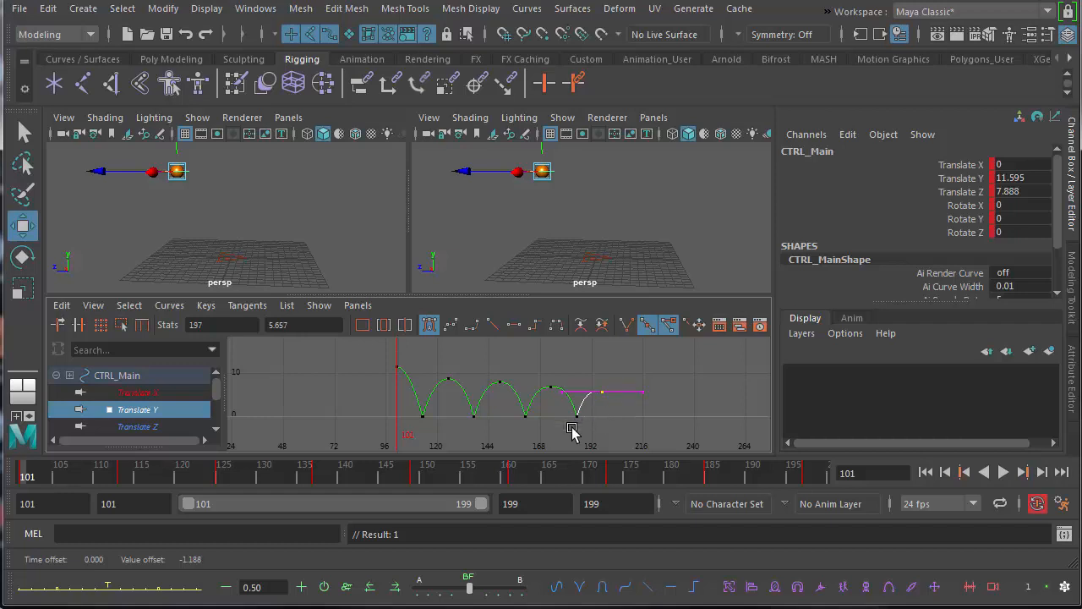
Maximize the Graph Editor and reshape the tangent handles of the last two ground-contact keys so the final arcs are rounder.
{"action": "key", "text": "space"}
{"action": "key", "text": "a"}
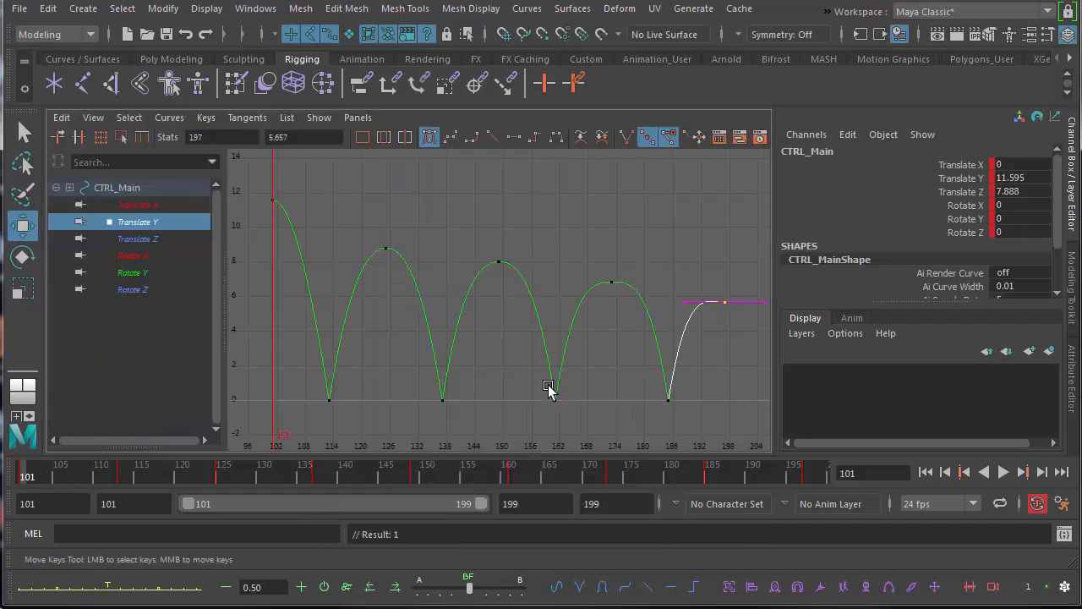
{"action": "right_click_drag", "start_coordinate": [518, 370], "coordinate": [541, 349], "text": "alt"}
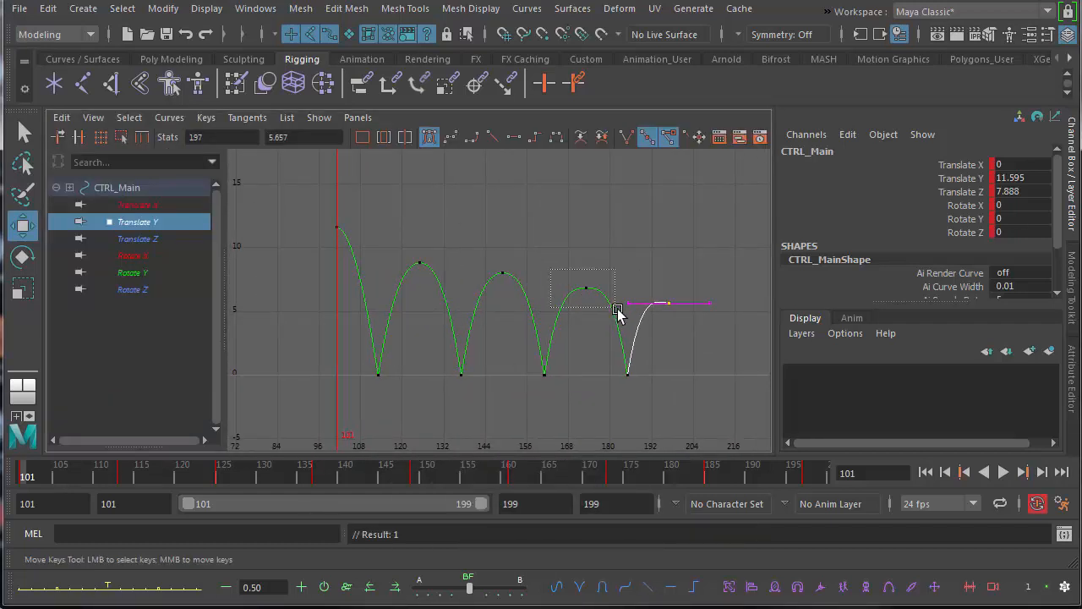
{"action": "left_click_drag", "start_coordinate": [618, 313], "coordinate": [617, 310]}
{"action": "left_click_drag", "start_coordinate": [549, 365], "coordinate": [567, 344]}
{"action": "middle_click_drag", "start_coordinate": [567, 343], "coordinate": [568, 354]}
{"action": "left_click_drag", "start_coordinate": [639, 392], "coordinate": [638, 392]}
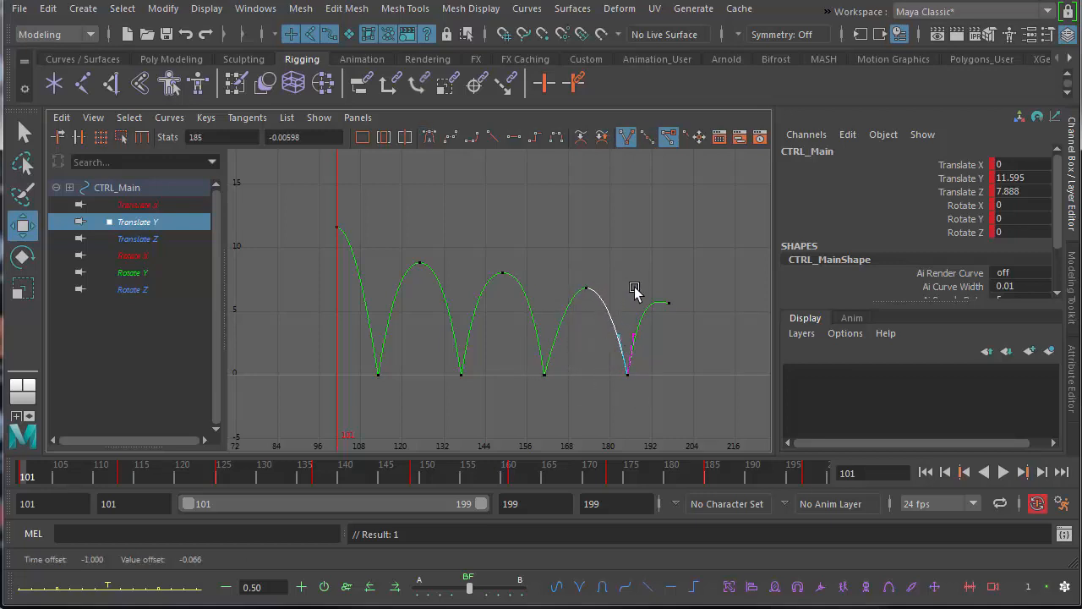
{"action": "left_click_drag", "start_coordinate": [637, 320], "coordinate": [643, 345]}
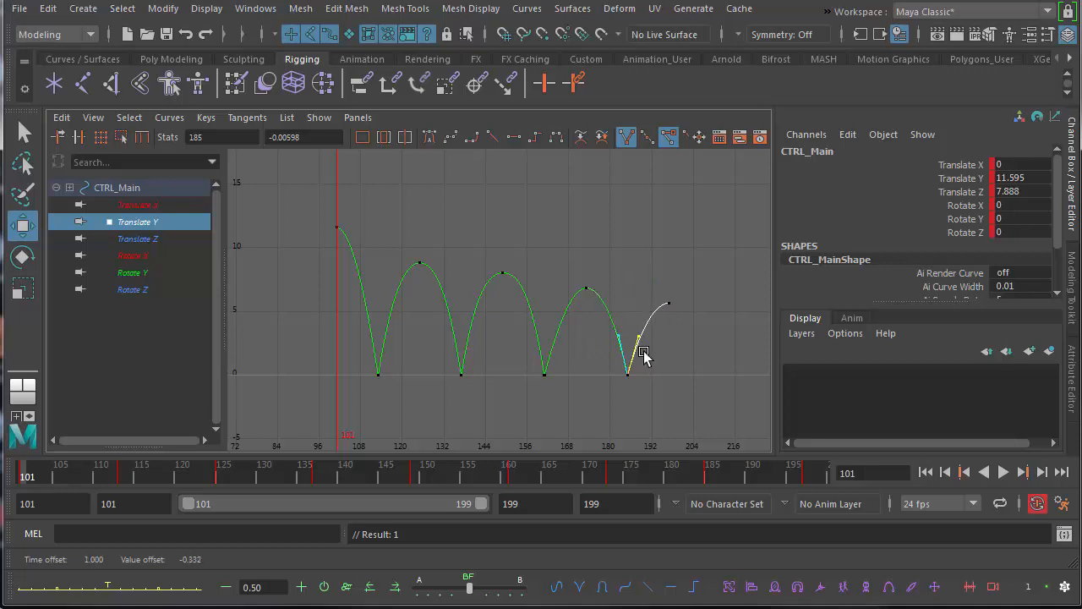
Lower the Translate Y peaks at frames 149, 173 and 197 to about 7.1, 5.4 and 3.6.
{"action": "left_click_drag", "start_coordinate": [478, 245], "coordinate": [724, 319]}
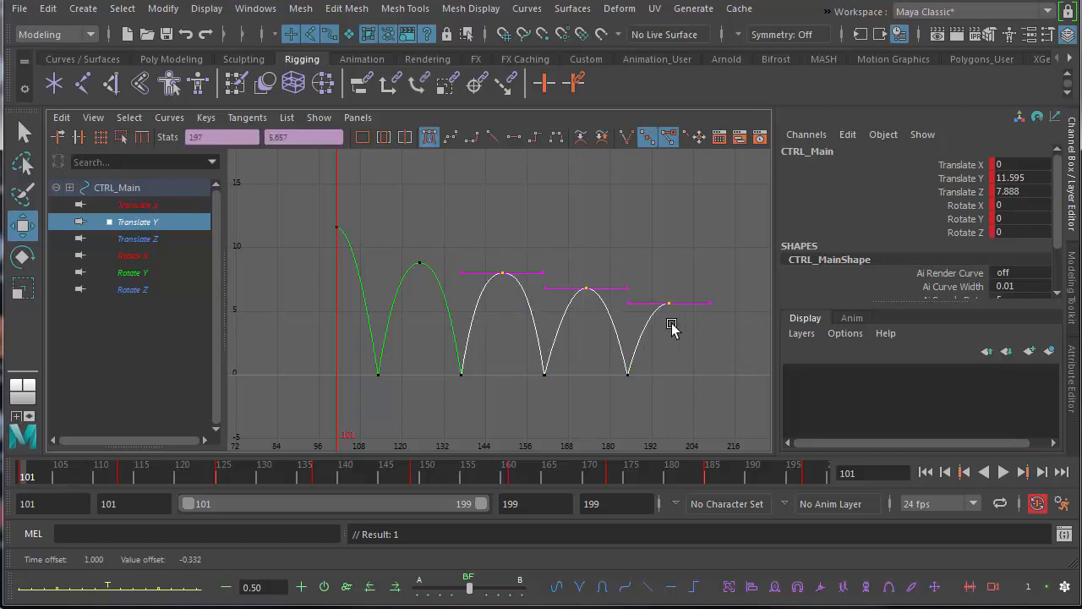
{"action": "middle_click_drag", "start_coordinate": [671, 328], "coordinate": [671, 338], "text": "shift"}
{"action": "left_click_drag", "start_coordinate": [557, 244], "coordinate": [706, 337]}
{"action": "middle_click_drag", "start_coordinate": [665, 333], "coordinate": [664, 341], "text": "shift"}
{"action": "left_click_drag", "start_coordinate": [705, 341], "coordinate": [673, 347]}
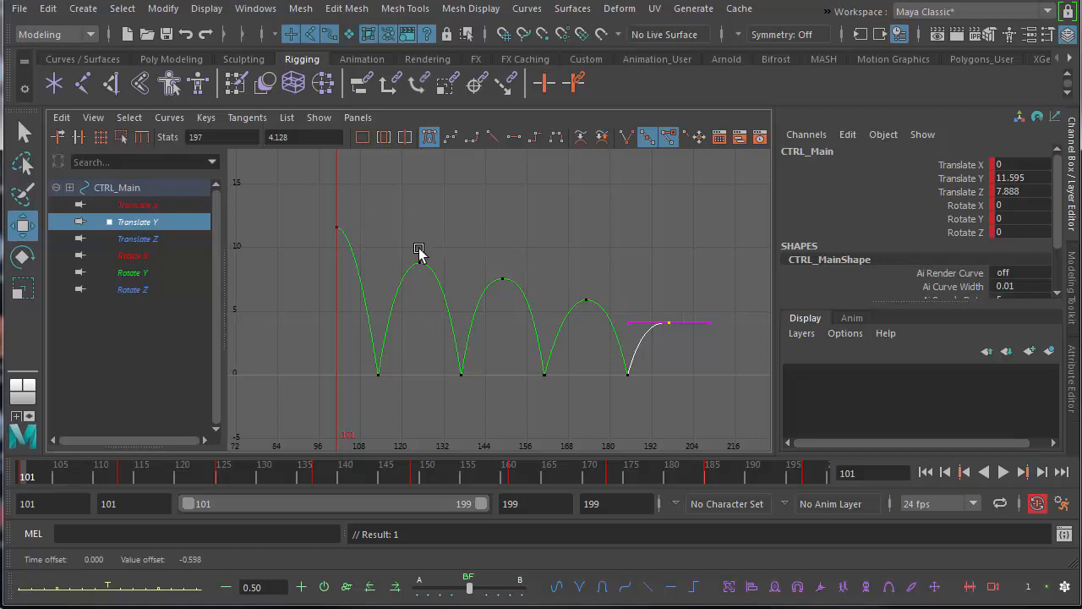
{"action": "left_click_drag", "start_coordinate": [693, 332], "coordinate": [669, 339]}
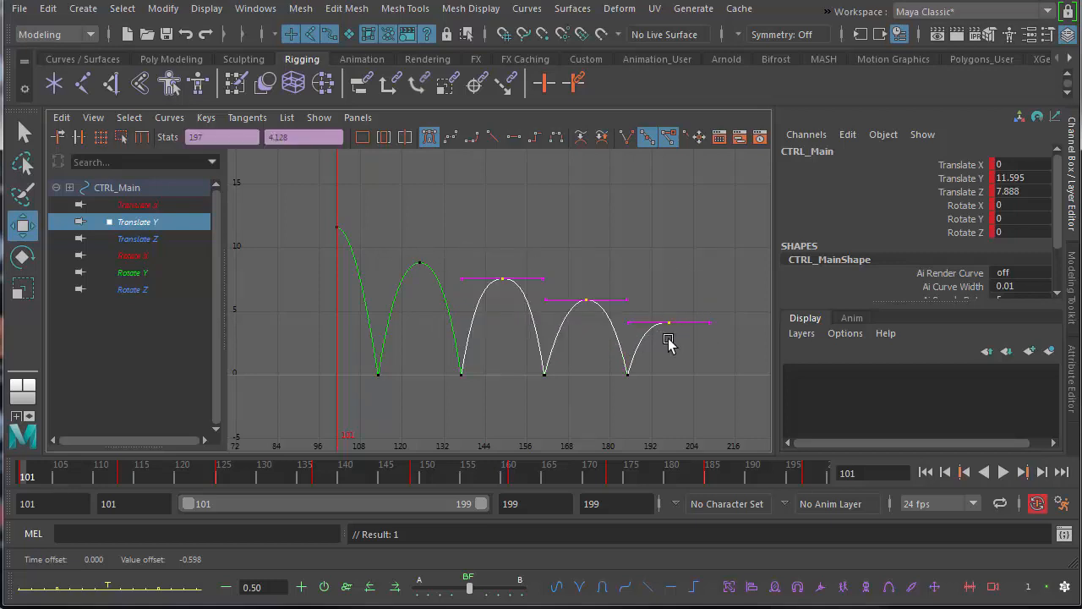
{"action": "middle_click_drag", "start_coordinate": [668, 339], "coordinate": [591, 351], "text": "shift"}
{"action": "left_click", "coordinate": [648, 361]}
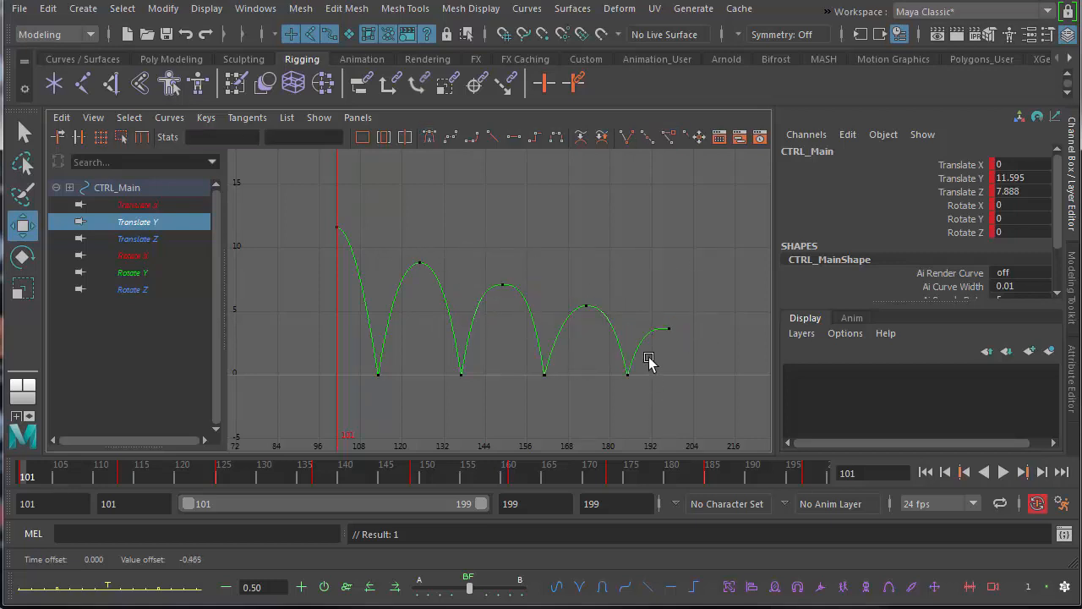
Reshape the tangent handles of the ground-contact key at frame 185 to suit the lower final arcs.
{"action": "left_click_drag", "start_coordinate": [690, 353], "coordinate": [689, 354]}
{"action": "left_click", "coordinate": [627, 374]}
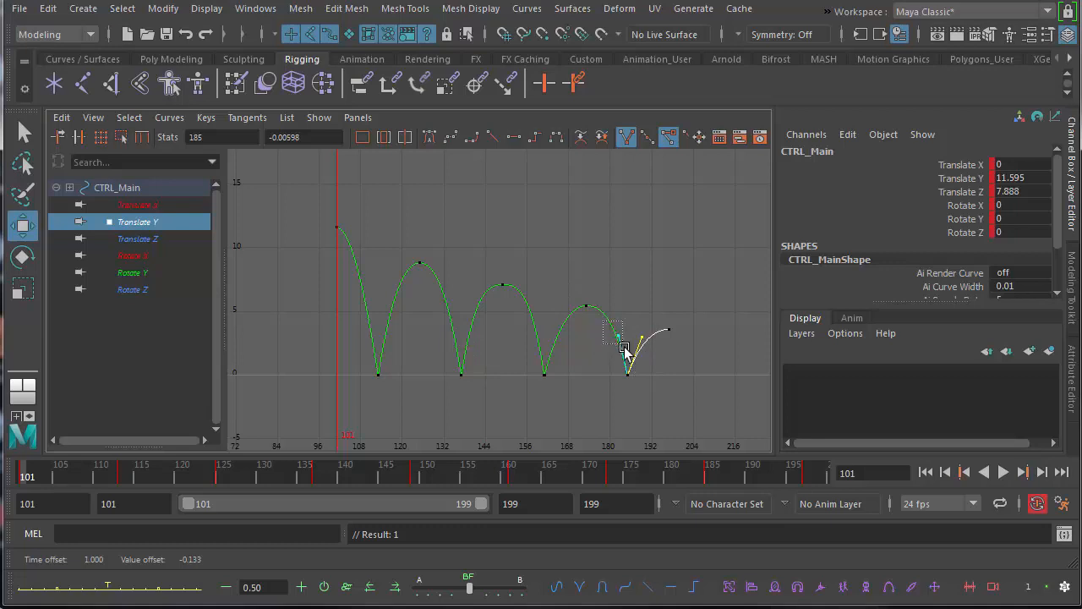
{"action": "left_click_drag", "start_coordinate": [624, 347], "coordinate": [624, 348]}
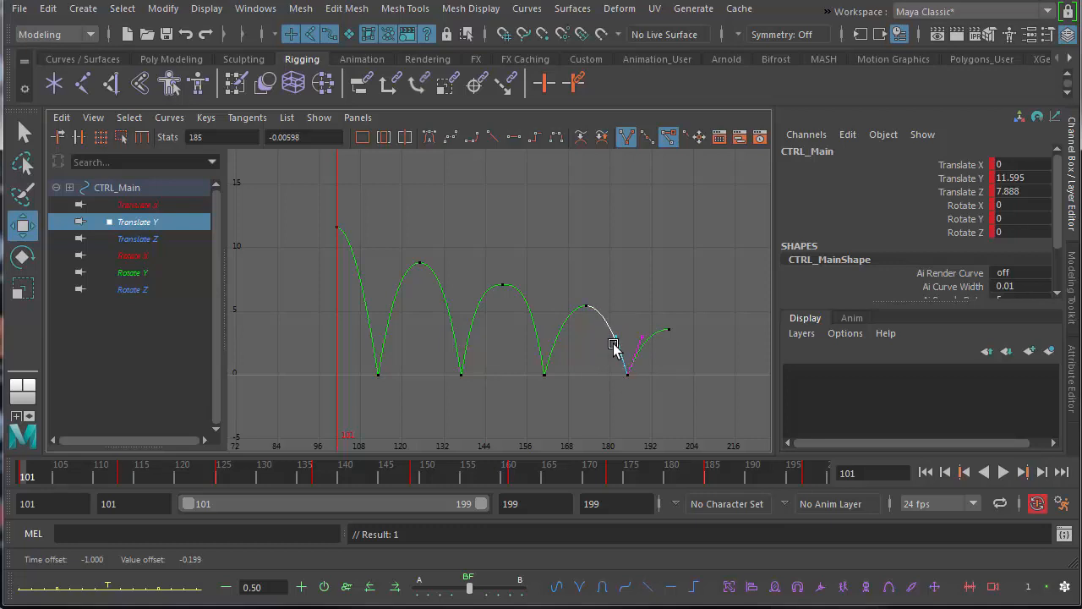
Play the bounce animation in a maximized perspective view and stop the playback.
{"action": "key", "text": "space"}
{"action": "key", "text": "space"}
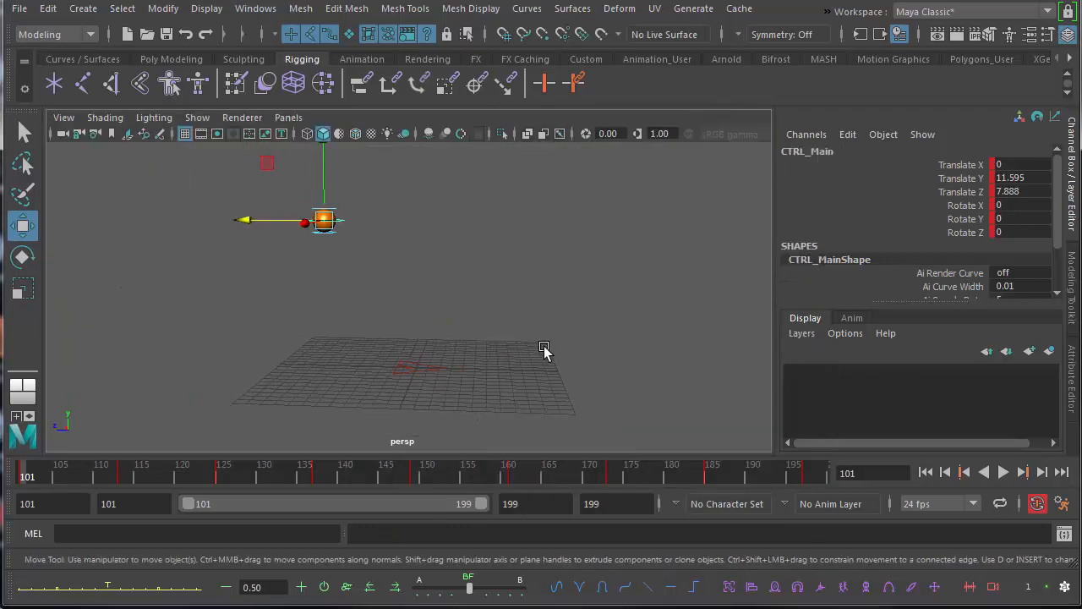
{"action": "left_click", "coordinate": [1004, 472]}
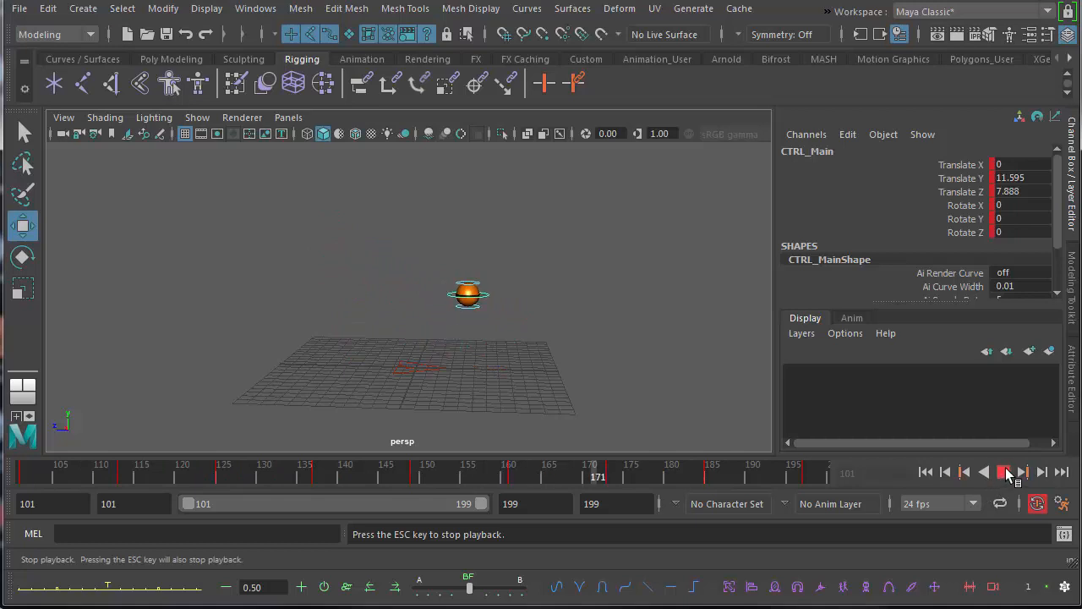
{"action": "left_click", "coordinate": [1004, 472]}
Restore the multi-panel layout and compare the Translate Z and Translate Y curves.
{"action": "key", "text": "space"}
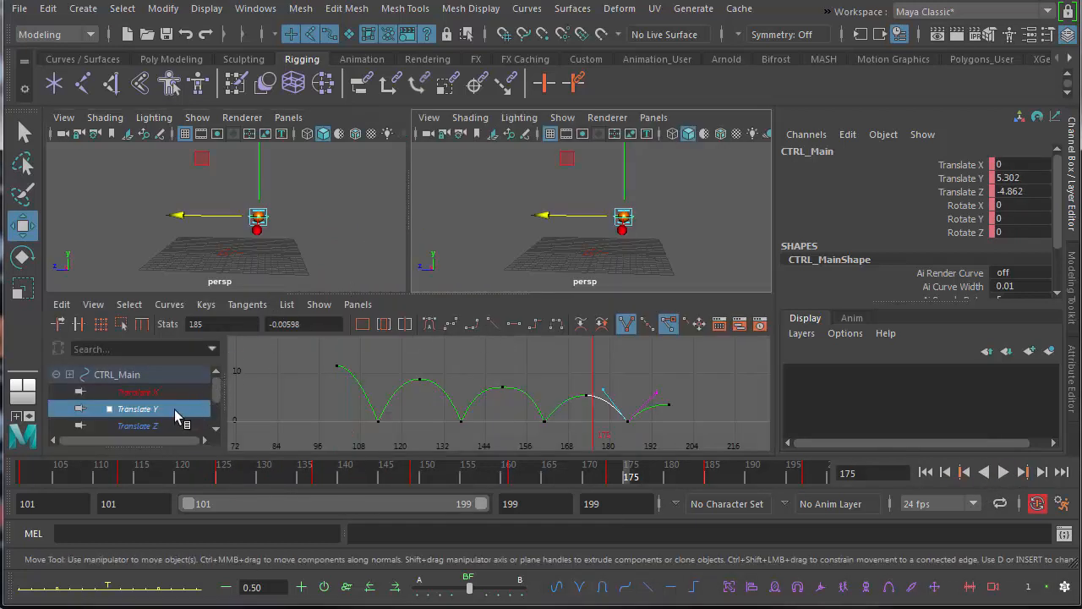
{"action": "left_click", "coordinate": [138, 425]}
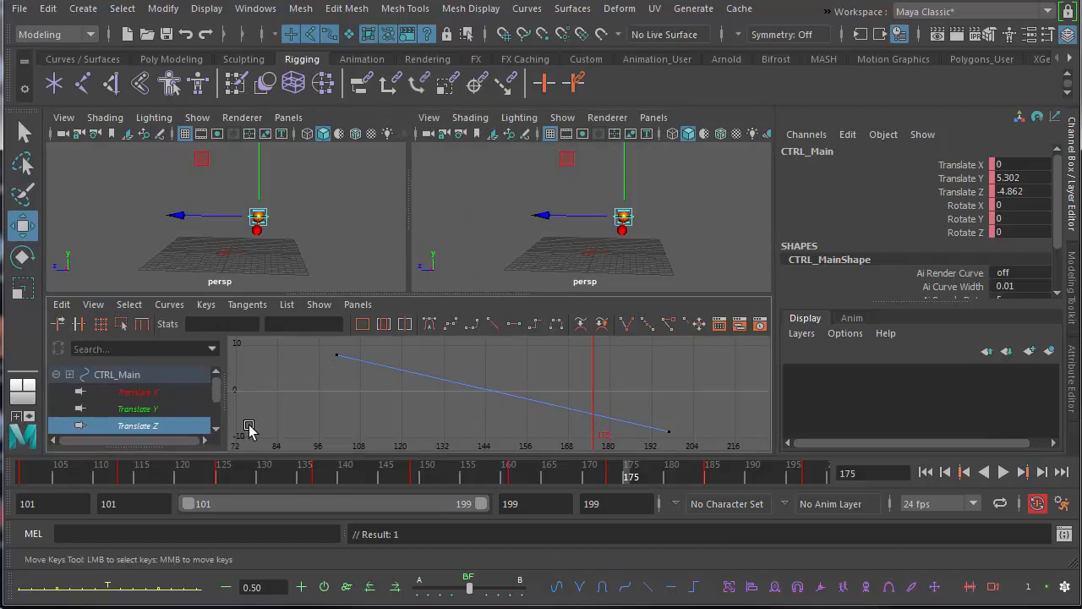
{"action": "left_click", "coordinate": [182, 410]}
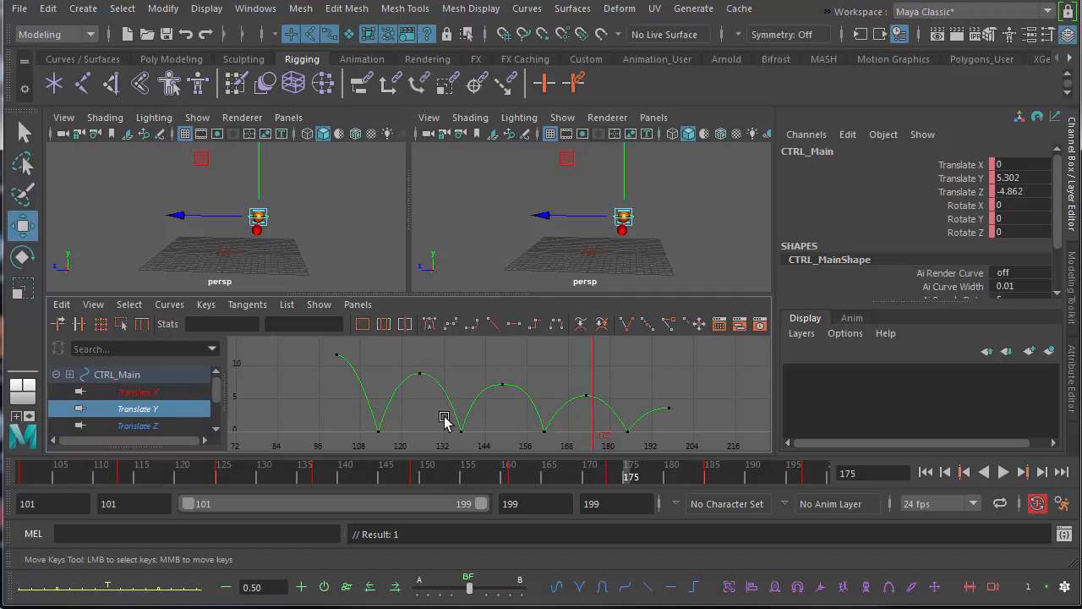
Try to shift the Translate Y keys from frame 137 onward one frame earlier, and undo the shift.
{"action": "left_click_drag", "start_coordinate": [427, 361], "coordinate": [684, 447]}
{"action": "middle_click_drag", "start_coordinate": [598, 441], "coordinate": [589, 441], "text": "shift"}
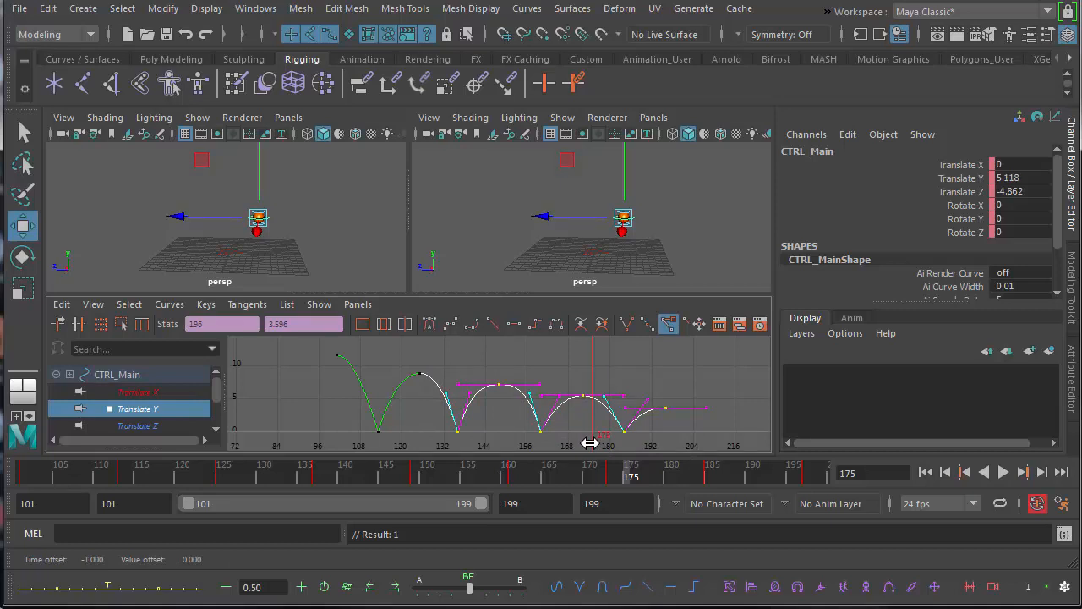
{"action": "key", "text": "ctrl+z"}
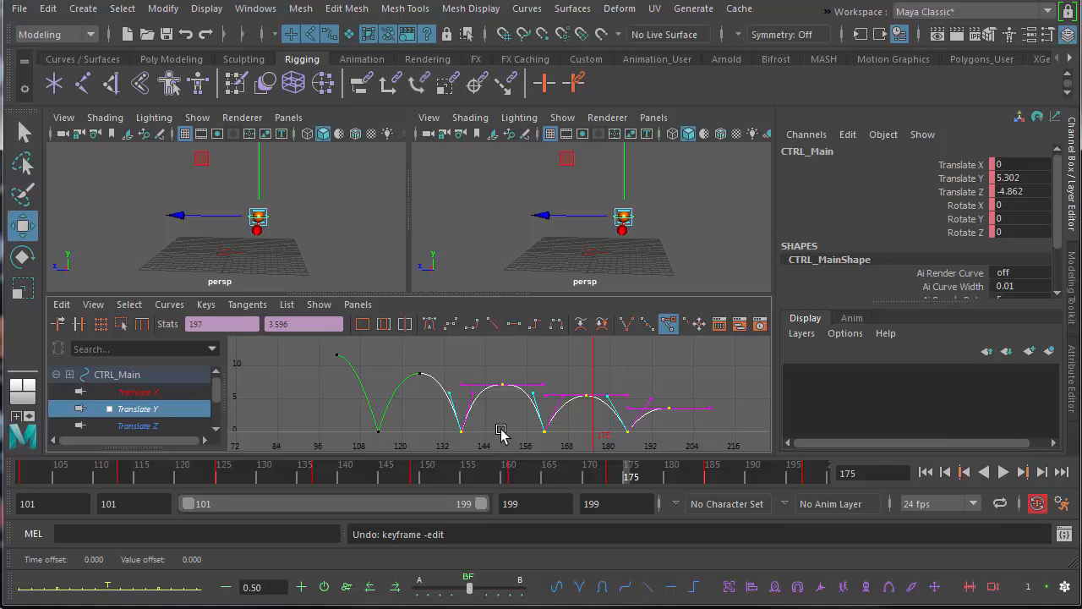
Review the bounce by playing the animation from the perspective view, and return to frame 101.
{"action": "left_click", "coordinate": [802, 471]}
{"action": "left_click", "coordinate": [999, 475]}
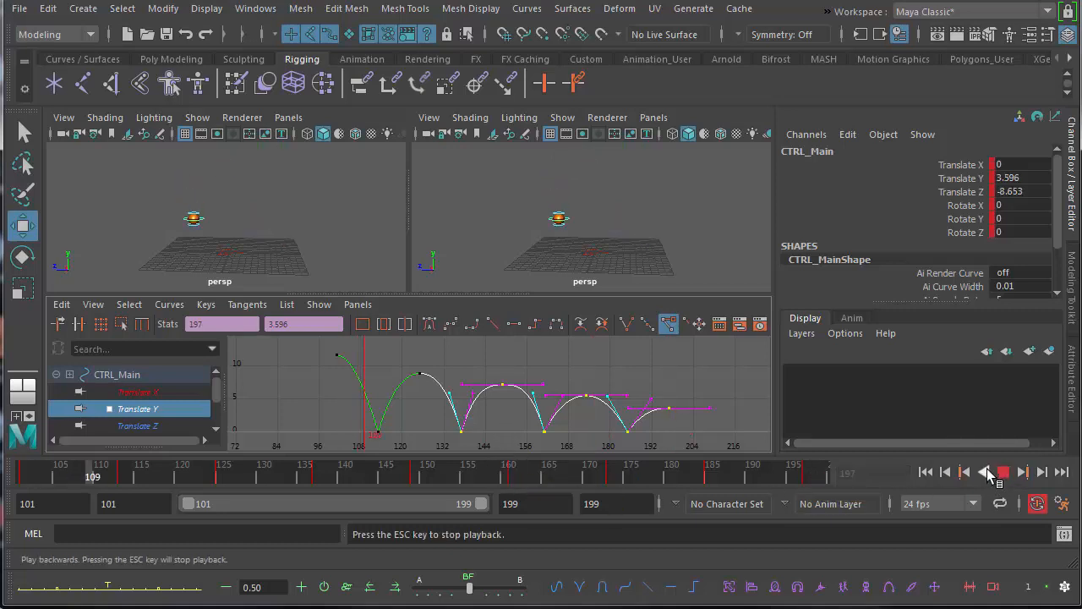
{"action": "left_click", "coordinate": [1002, 474]}
{"action": "left_click", "coordinate": [583, 221]}
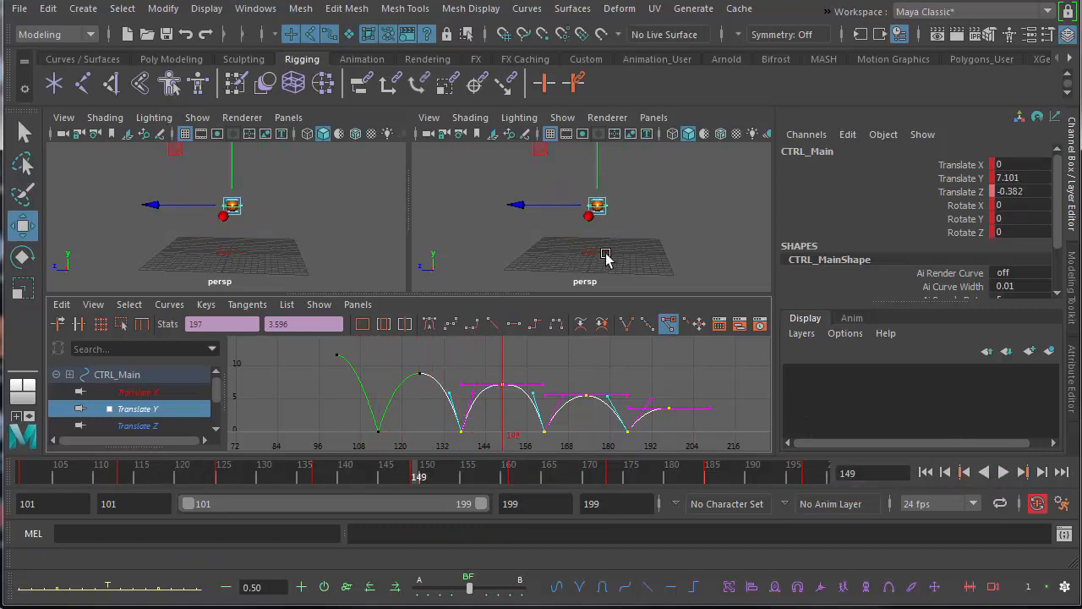
{"action": "key", "text": "space"}
{"action": "left_click_drag", "start_coordinate": [470, 354], "coordinate": [466, 377], "text": "alt"}
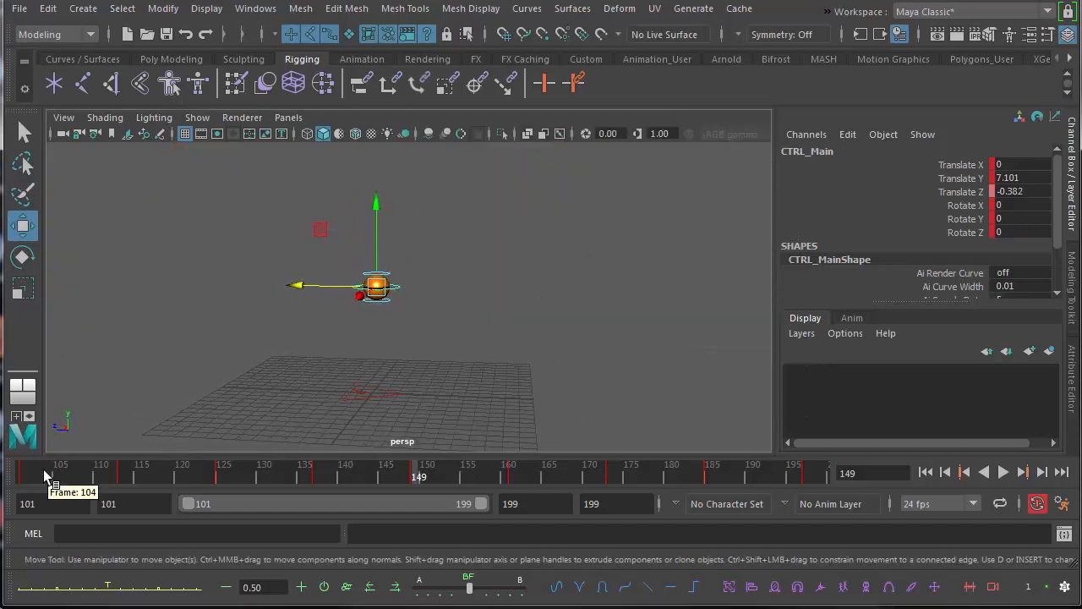
{"action": "left_click", "coordinate": [17, 473]}
{"action": "key", "text": "alt+v"}
{"action": "mouse_move", "coordinate": [10, 476]}
{"action": "left_mouse_down"}
{"action": "mouse_move", "coordinate": [126, 478]}
{"action": "mouse_move", "coordinate": [109, 486]}
{"action": "mouse_move", "coordinate": [140, 489]}
{"action": "mouse_move", "coordinate": [159, 486]}
{"action": "mouse_move", "coordinate": [25, 482]}
{"action": "mouse_move", "coordinate": [824, 487]}
{"action": "mouse_move", "coordinate": [435, 493]}
{"action": "mouse_move", "coordinate": [90, 518]}
{"action": "left_mouse_up"}
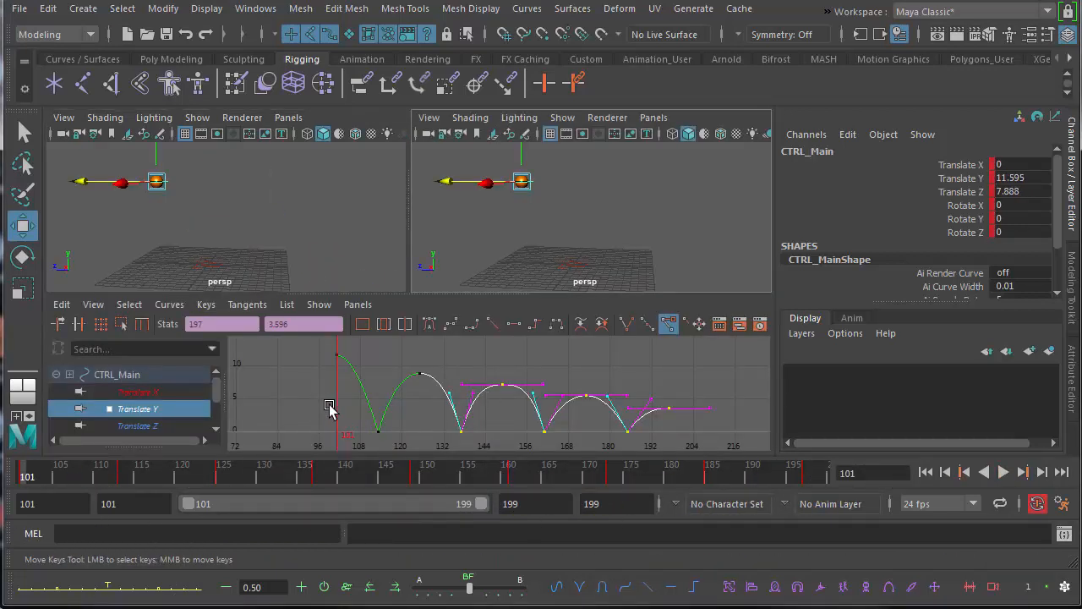
Try to raise the ground-contact key at frame 113 to about 3.2, and undo the change.
{"action": "left_click", "coordinate": [378, 431]}
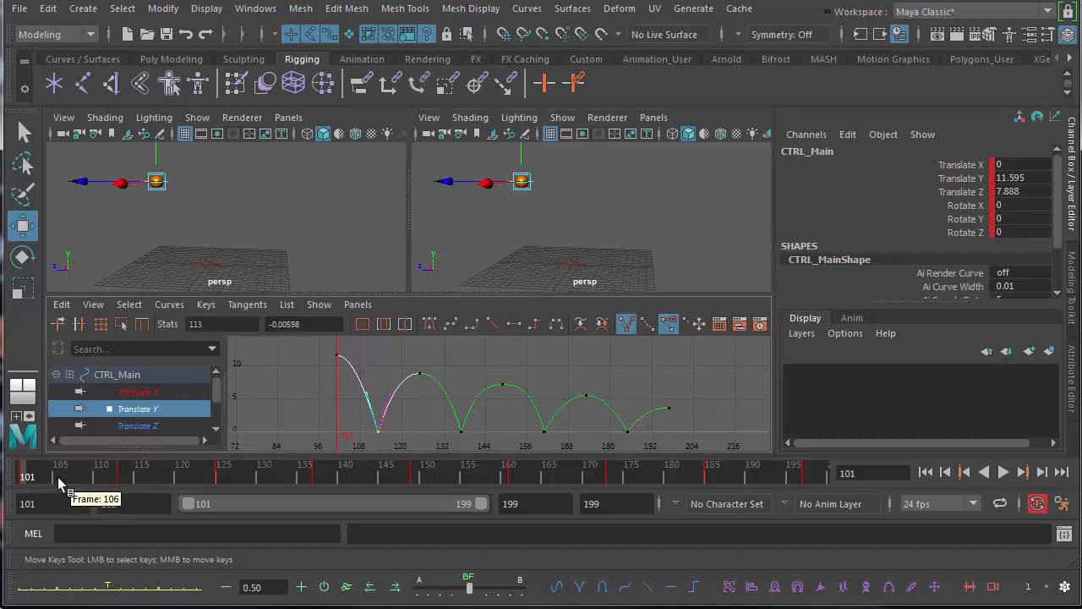
{"action": "left_click", "coordinate": [125, 477]}
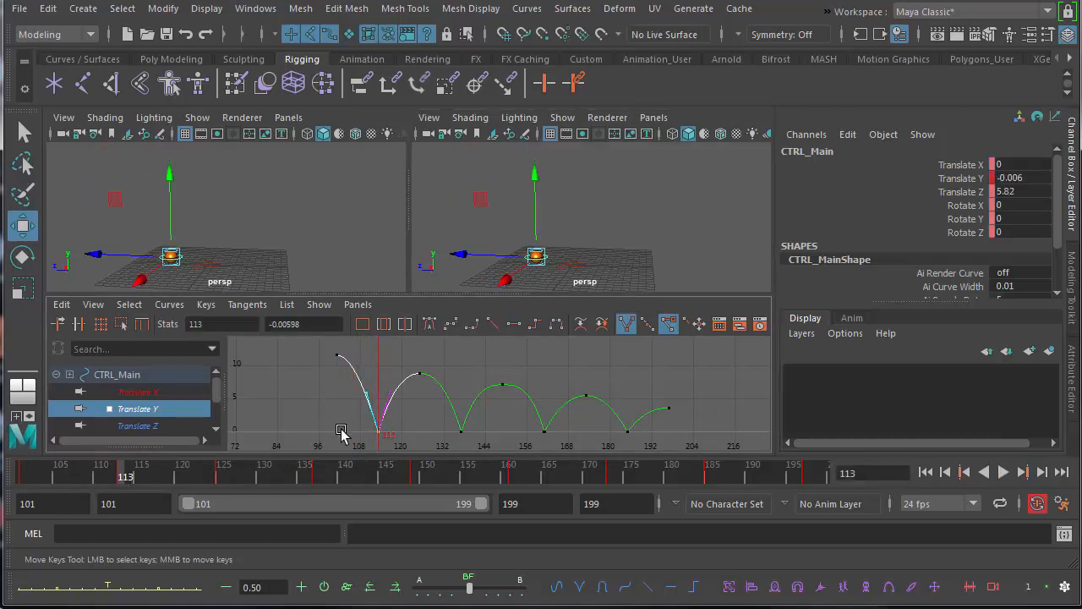
{"action": "middle_click_drag", "start_coordinate": [340, 432], "coordinate": [343, 405]}
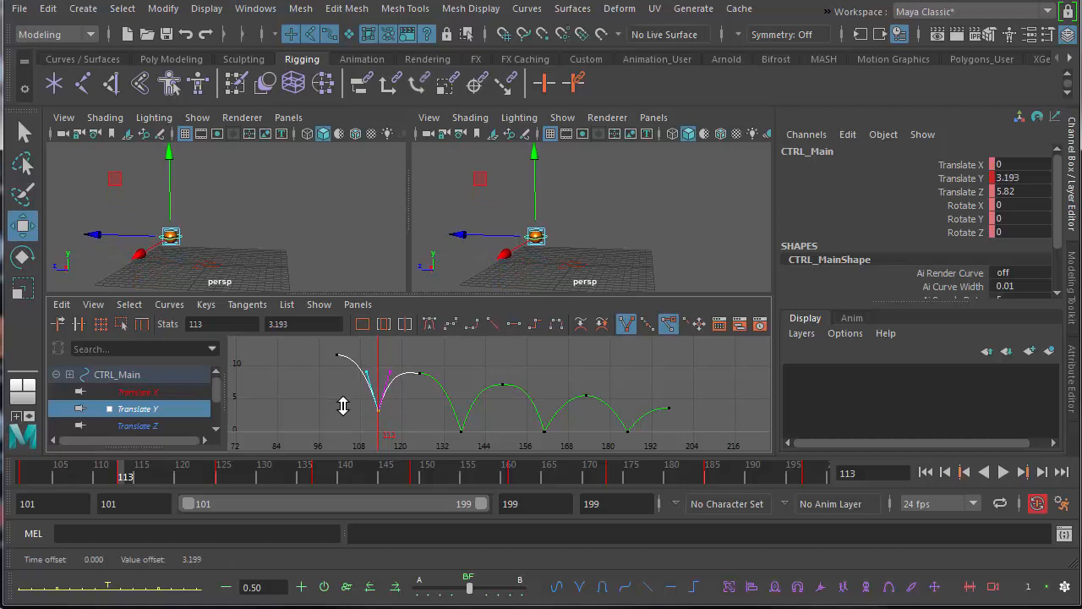
{"action": "key", "text": "ctrl+z"}
Raise the Translate Y keys at frames 101, 113 and 125 together by about 4.2.
{"action": "right_click_drag", "start_coordinate": [408, 408], "coordinate": [384, 378], "text": "alt"}
{"action": "left_click_drag", "start_coordinate": [459, 429], "coordinate": [459, 429]}
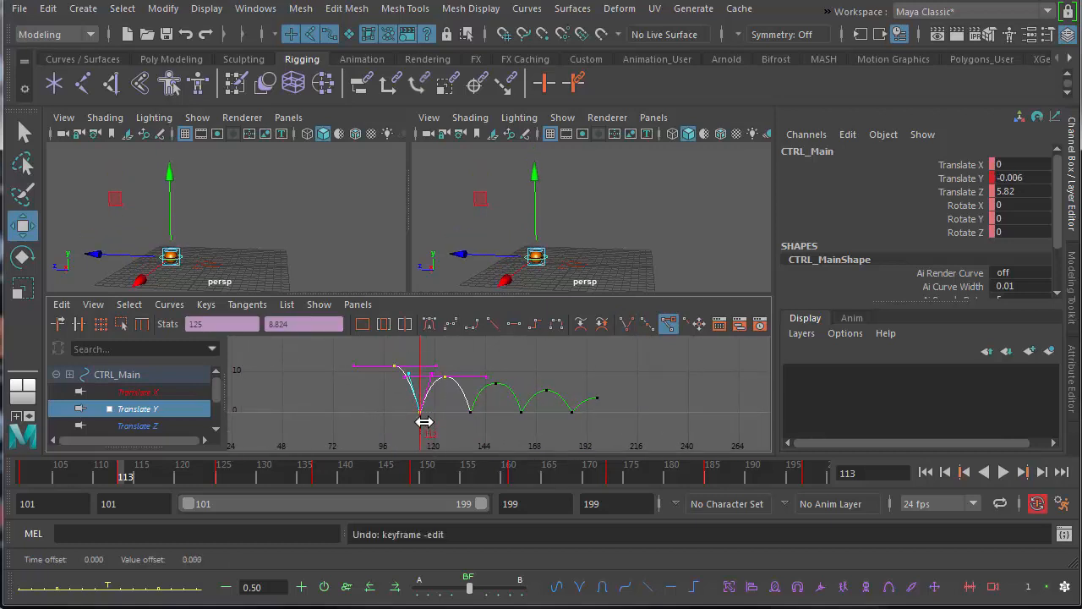
{"action": "mouse_move", "coordinate": [425, 421]}
{"action": "middle_mouse_down", "text": "shift"}
{"action": "mouse_move", "coordinate": [428, 434]}
{"action": "mouse_move", "coordinate": [431, 403]}
{"action": "middle_mouse_up", "text": "shift"}
{"action": "left_click", "coordinate": [462, 429]}
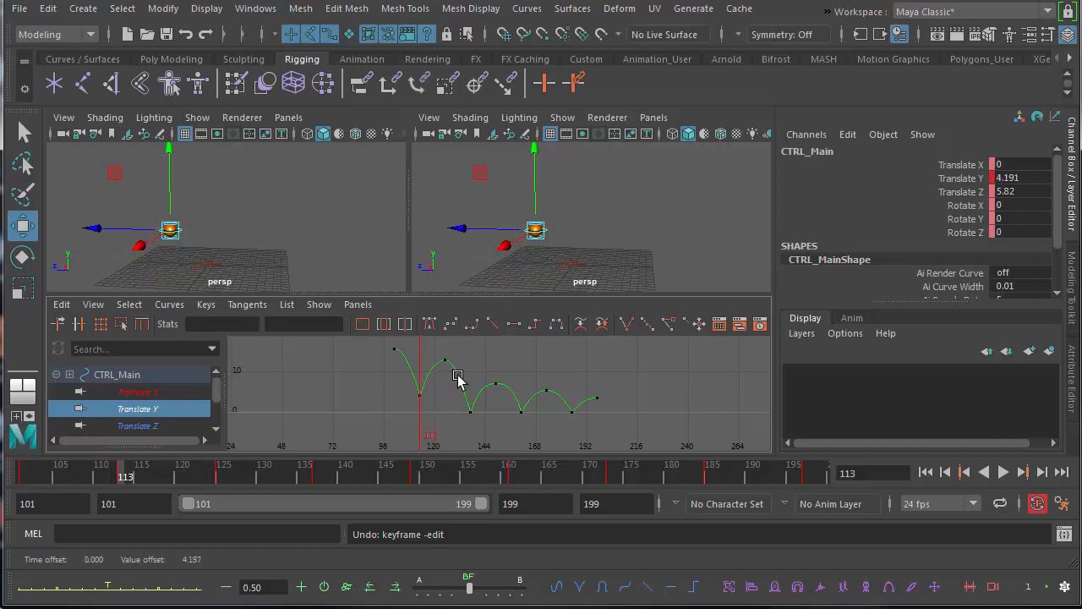
Raise the Translate Y keys at frames 137 and 149 together by about 2.3.
{"action": "left_click_drag", "start_coordinate": [508, 429], "coordinate": [508, 429]}
{"action": "middle_click_drag", "start_coordinate": [475, 439], "coordinate": [522, 414], "text": "shift"}
{"action": "left_click", "coordinate": [520, 431]}
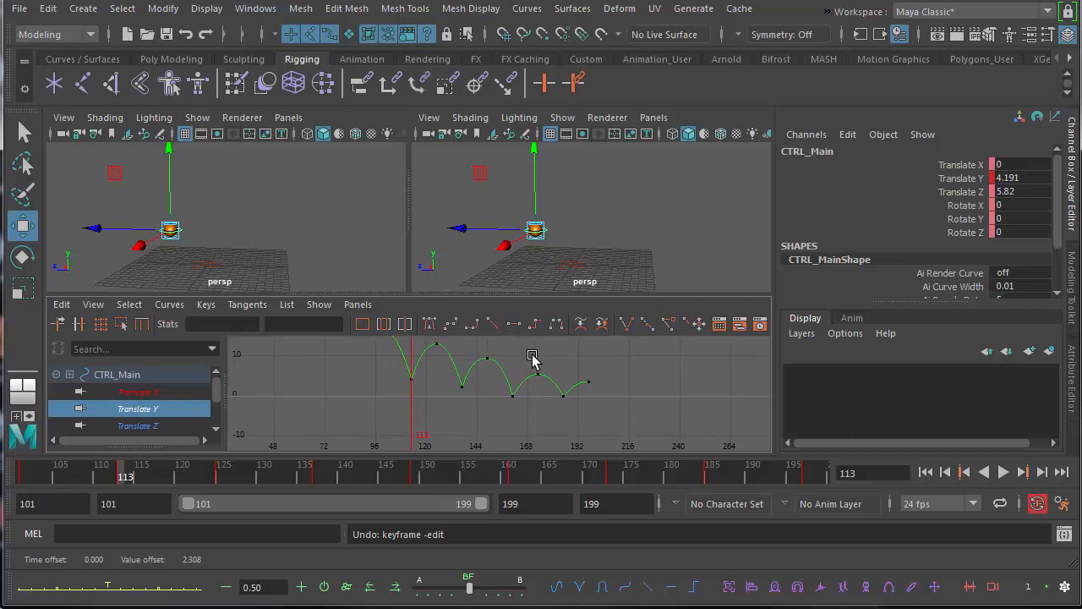
Lower the Translate Y keys at frames 173, 185 and 197 by about 1.7, and the last two by about 1.5 more.
{"action": "left_click_drag", "start_coordinate": [532, 356], "coordinate": [613, 430]}
{"action": "middle_click_drag", "start_coordinate": [575, 415], "coordinate": [573, 439], "text": "shift"}
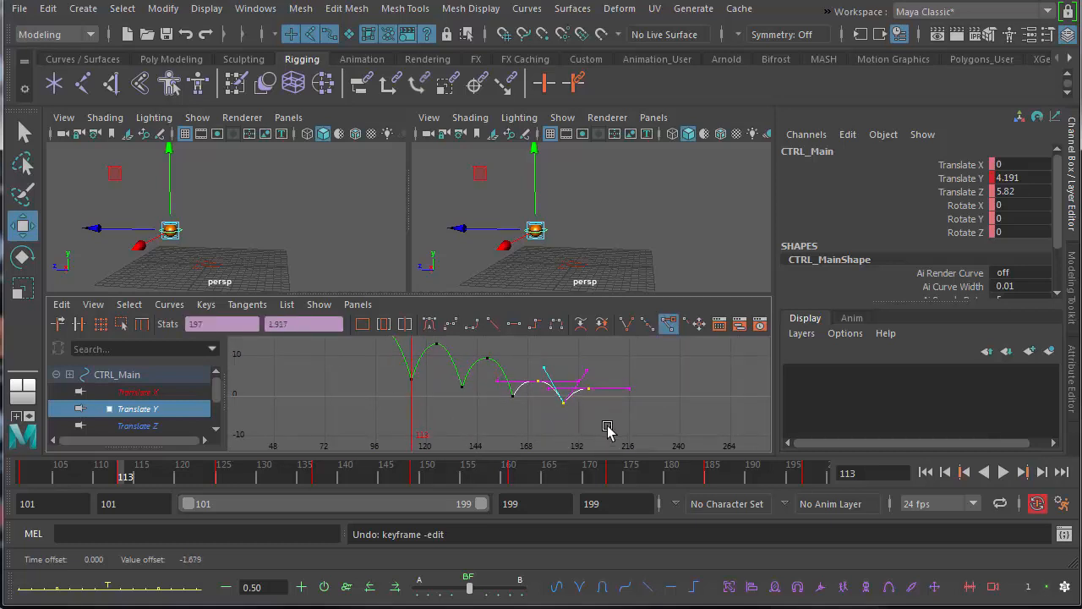
{"action": "left_click", "coordinate": [607, 427]}
{"action": "left_click_drag", "start_coordinate": [609, 437], "coordinate": [609, 437]}
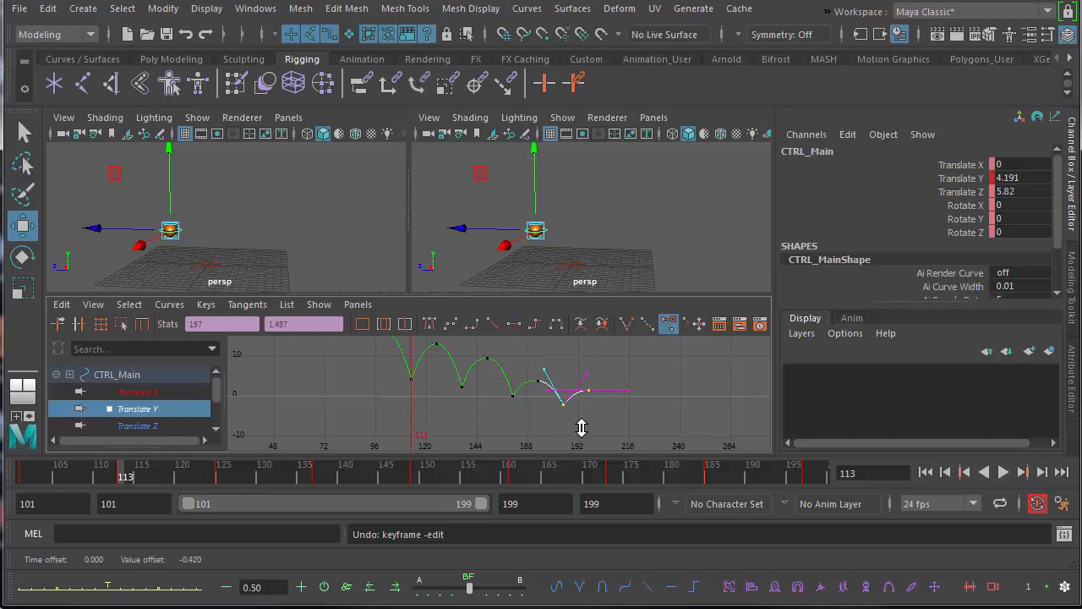
{"action": "middle_click_drag", "start_coordinate": [581, 427], "coordinate": [552, 426], "text": "shift"}
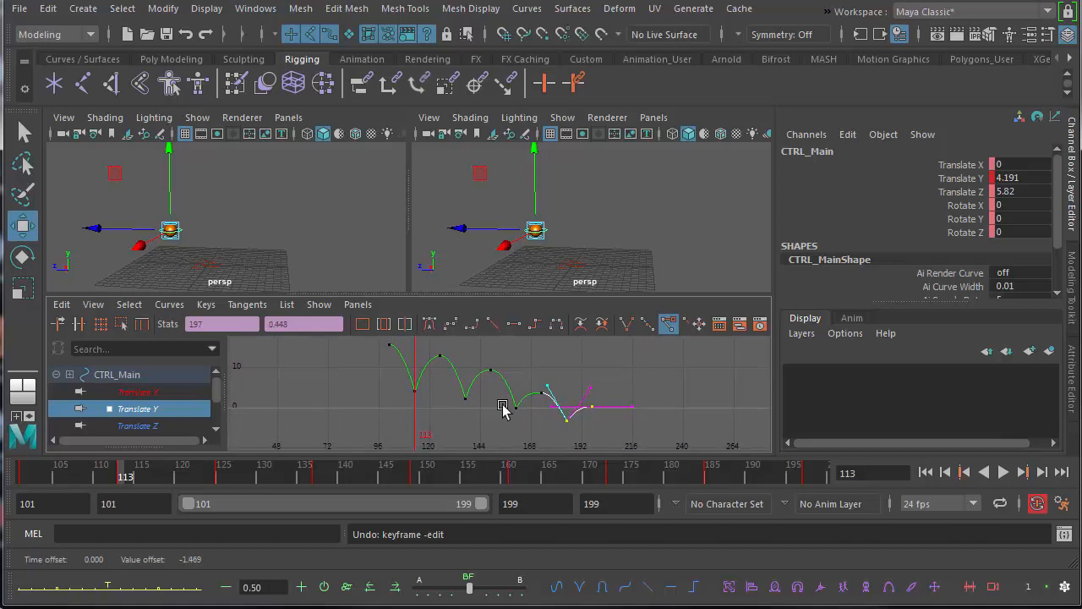
Scrub through the stepped bounce and park the time at the first contact, frame 113.
{"action": "left_click_drag", "start_coordinate": [27, 480], "coordinate": [682, 493]}
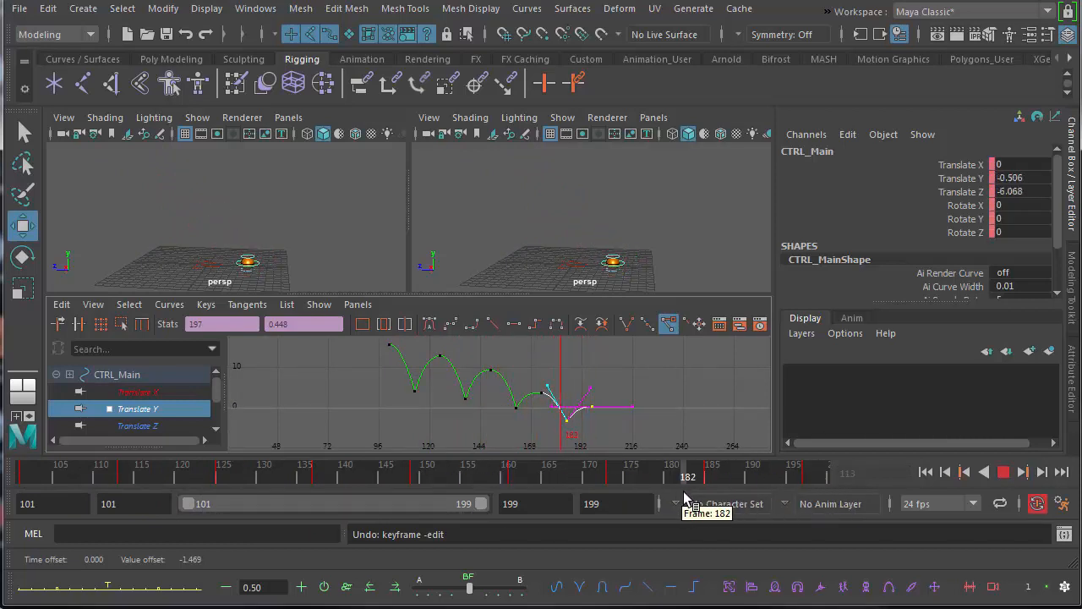
{"action": "left_click", "coordinate": [133, 480]}
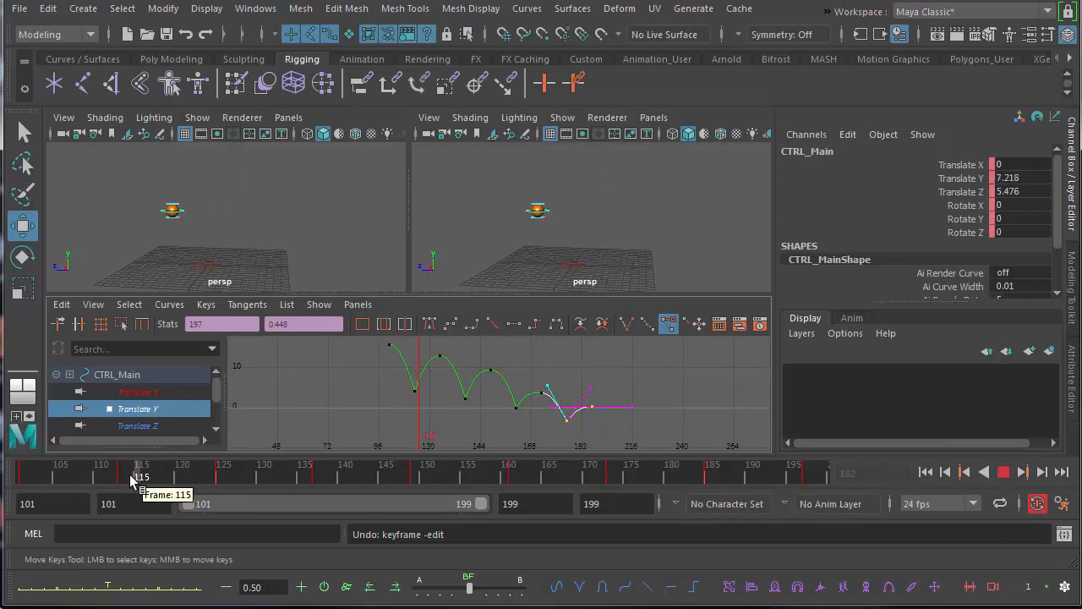
{"action": "left_click_drag", "start_coordinate": [133, 480], "coordinate": [125, 480]}
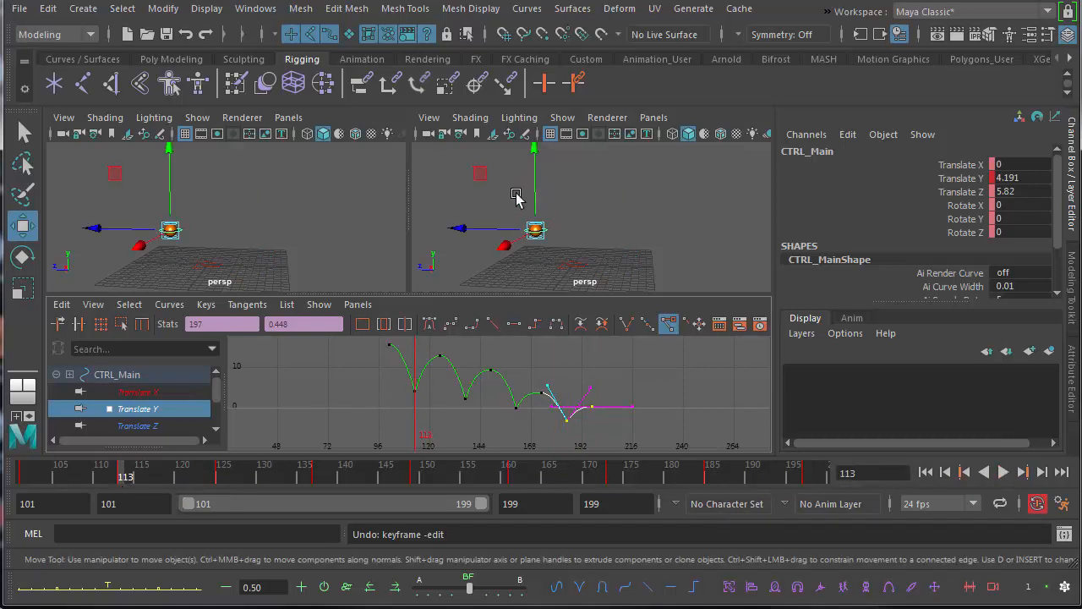
Create a polygon cube in the scene.
{"action": "left_click_drag", "start_coordinate": [516, 196], "coordinate": [584, 183], "text": "alt"}
{"action": "right_click_drag", "start_coordinate": [584, 184], "coordinate": [589, 222], "text": "alt"}
{"action": "left_click_drag", "start_coordinate": [589, 223], "coordinate": [546, 230], "text": "alt"}
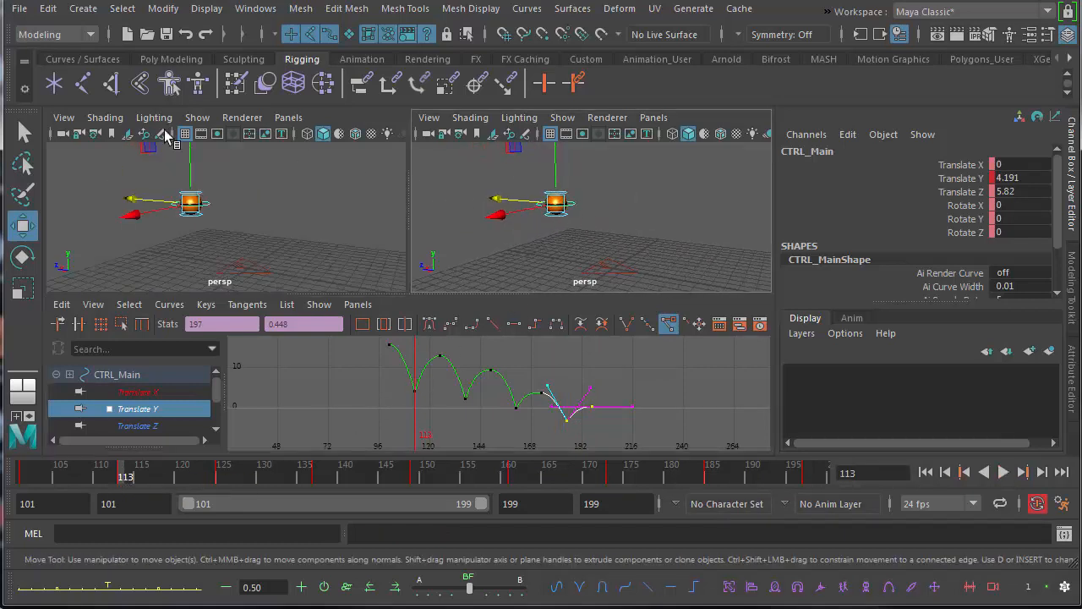
{"action": "left_click", "coordinate": [82, 9]}
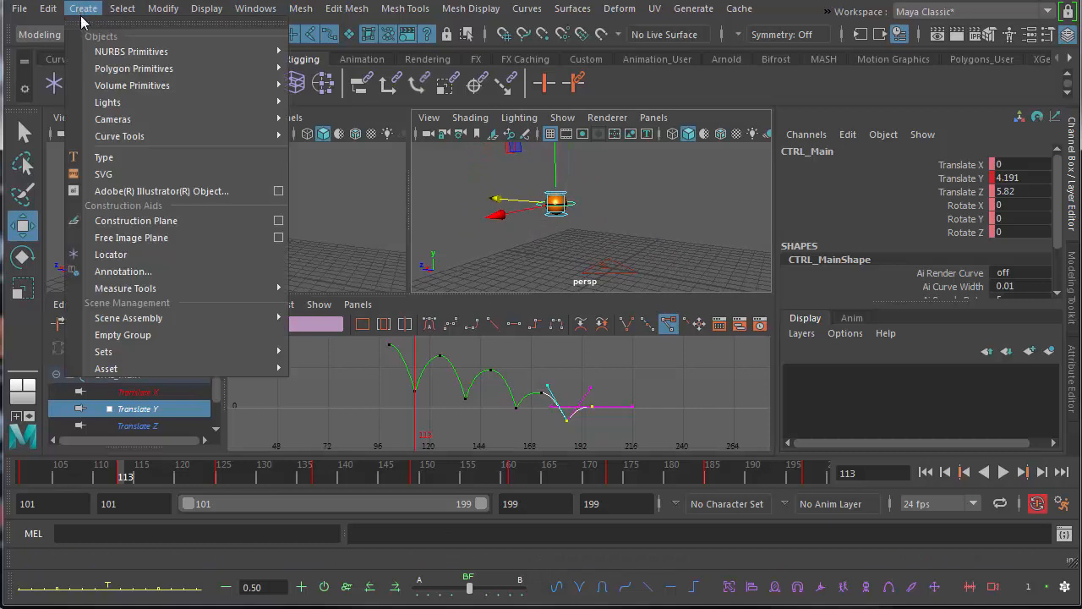
{"action": "mouse_move", "coordinate": [119, 75]}
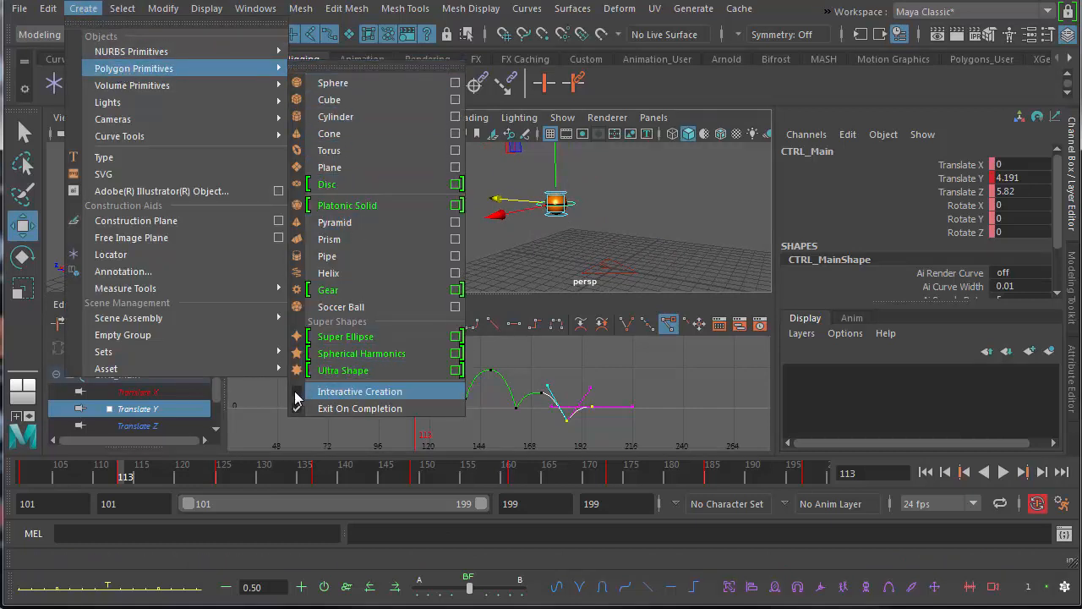
{"action": "left_click", "coordinate": [329, 100]}
Move the cube beneath the ball, to about 2.265 in Translate Y and 6.151 in Translate Z.
{"action": "left_click_drag", "start_coordinate": [575, 253], "coordinate": [571, 244], "text": "alt"}
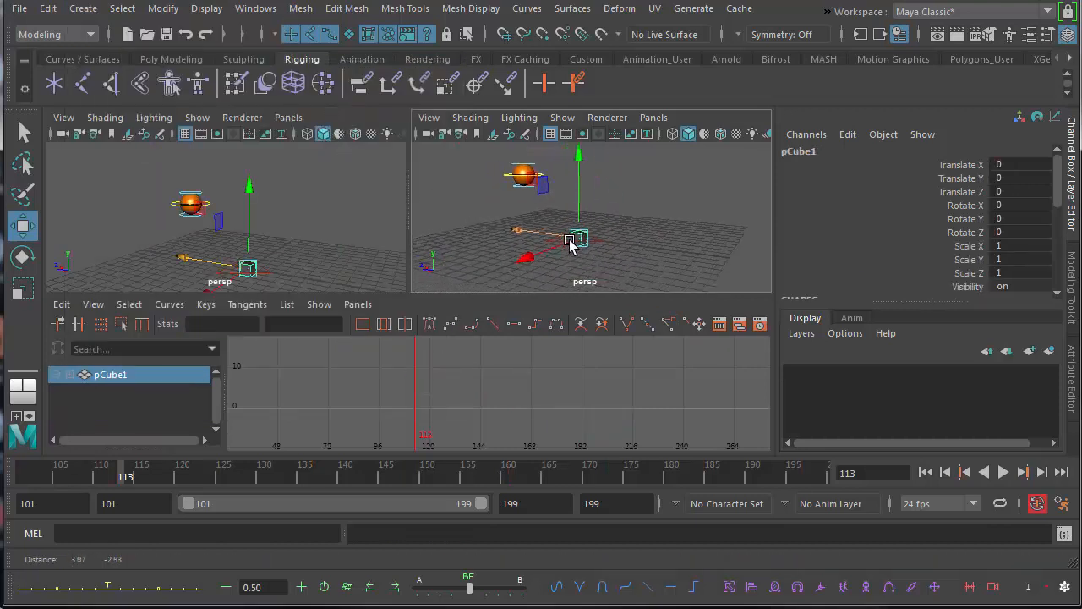
{"action": "middle_click_drag", "start_coordinate": [571, 244], "coordinate": [586, 245], "text": "alt"}
{"action": "right_click_drag", "start_coordinate": [587, 244], "coordinate": [543, 246], "text": "alt"}
{"action": "left_click_drag", "start_coordinate": [595, 158], "coordinate": [595, 135]}
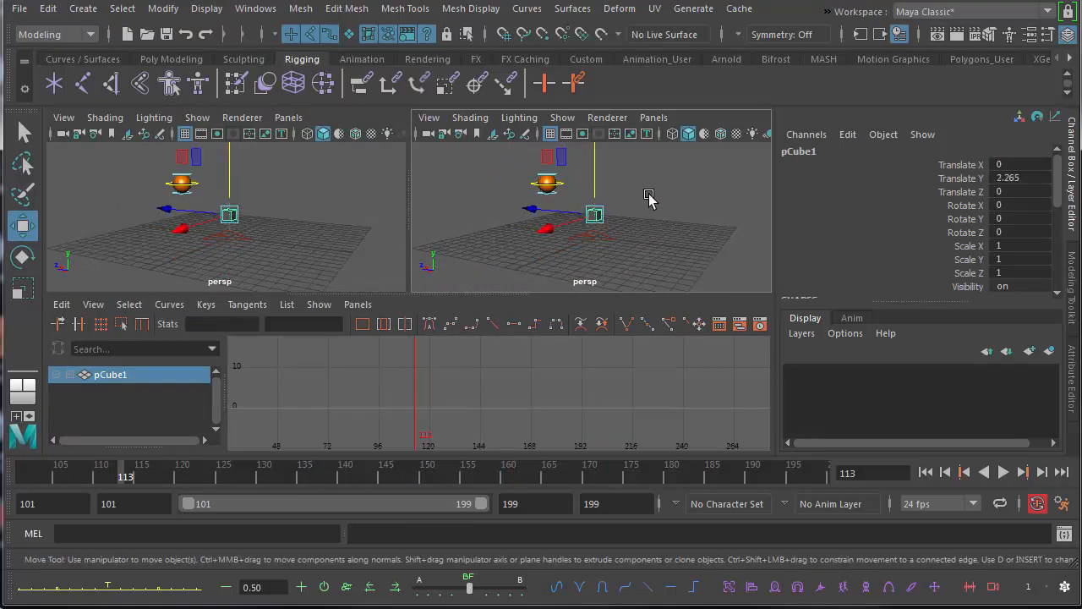
{"action": "left_click_drag", "start_coordinate": [649, 197], "coordinate": [536, 258], "text": "alt"}
Scale the cube into a long flat slab, about 13.523 in X, 0.631 in Y and 3.09 in Z.
{"action": "key", "text": "e"}
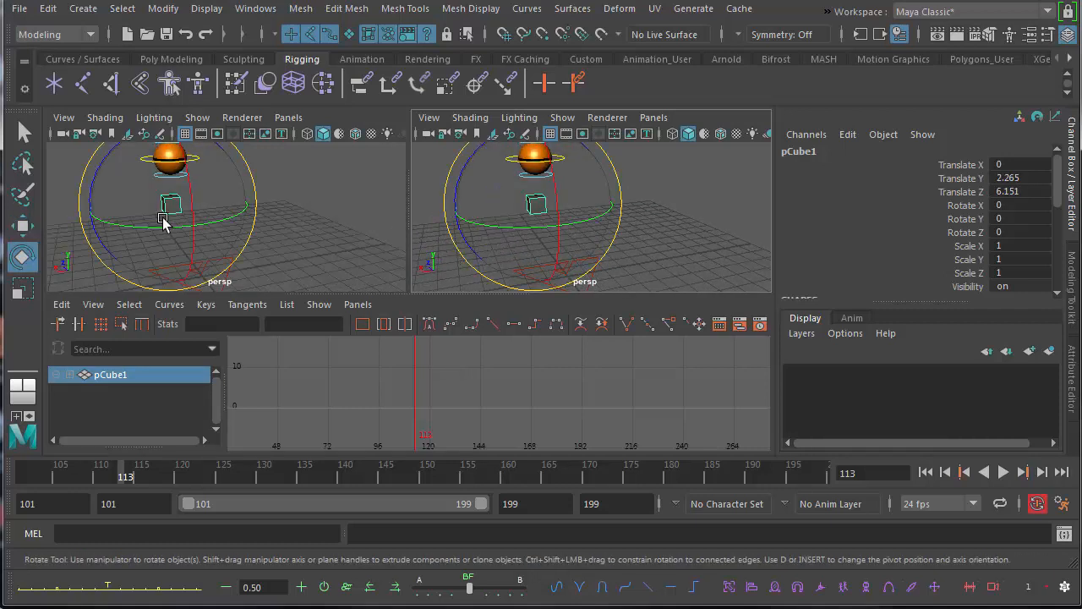
{"action": "left_click", "coordinate": [23, 290]}
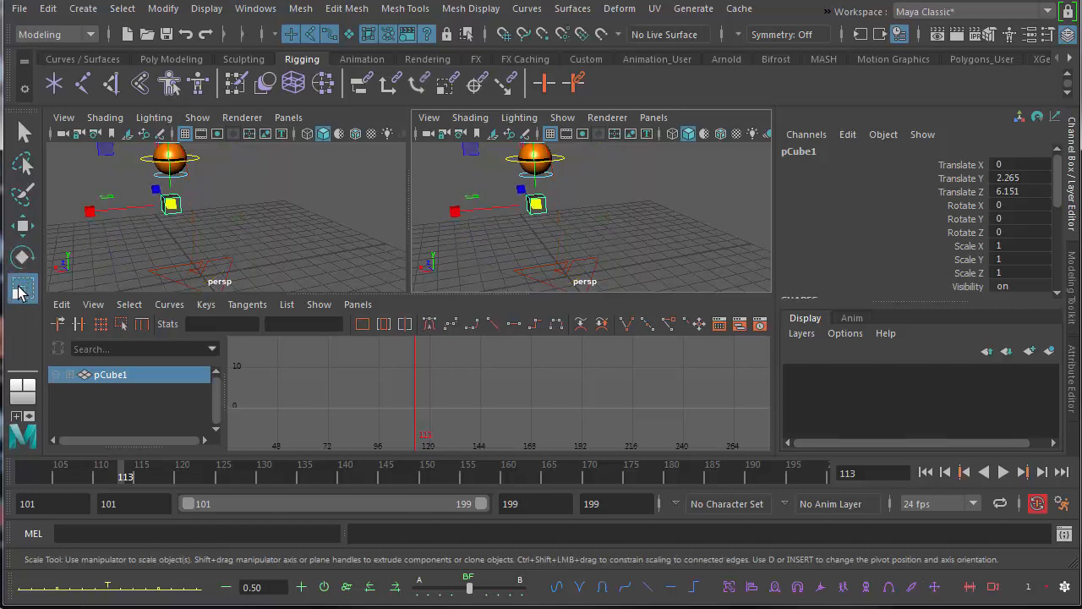
{"action": "left_click_drag", "start_coordinate": [501, 208], "coordinate": [582, 231], "text": "alt"}
{"action": "right_click_drag", "start_coordinate": [582, 231], "coordinate": [556, 239], "text": "alt"}
{"action": "left_click_drag", "start_coordinate": [555, 238], "coordinate": [322, 289], "text": "alt"}
{"action": "left_click_drag", "start_coordinate": [631, 242], "coordinate": [765, 232], "text": "alt"}
{"action": "left_click_drag", "start_coordinate": [523, 226], "coordinate": [441, 226]}
{"action": "left_click_drag", "start_coordinate": [613, 231], "coordinate": [465, 253], "text": "alt"}
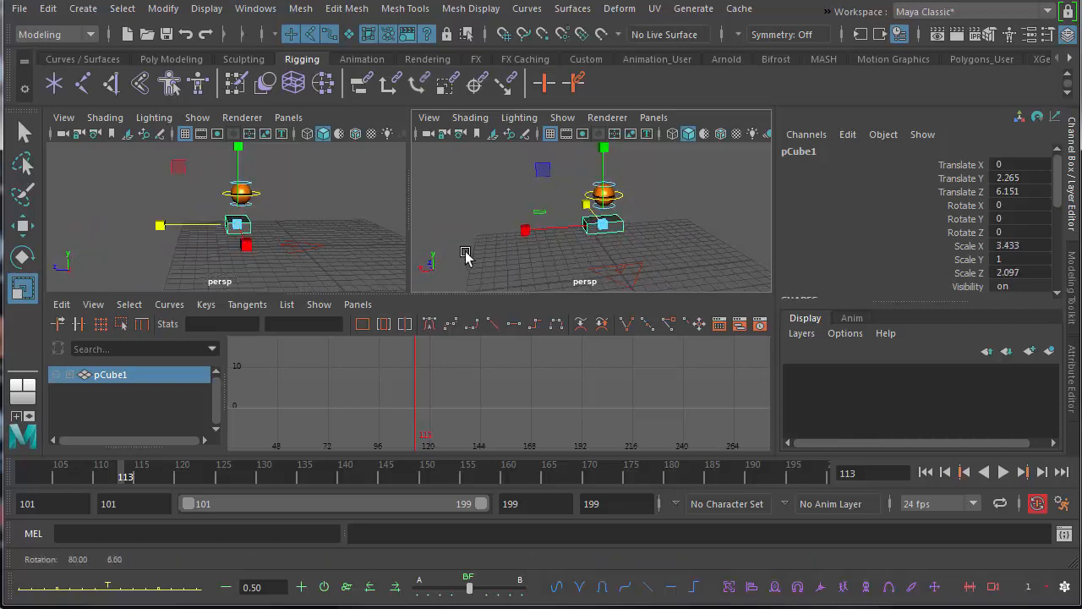
{"action": "left_click_drag", "start_coordinate": [523, 232], "coordinate": [425, 243]}
{"action": "left_click_drag", "start_coordinate": [664, 251], "coordinate": [634, 245], "text": "alt"}
{"action": "left_click_drag", "start_coordinate": [524, 226], "coordinate": [504, 231]}
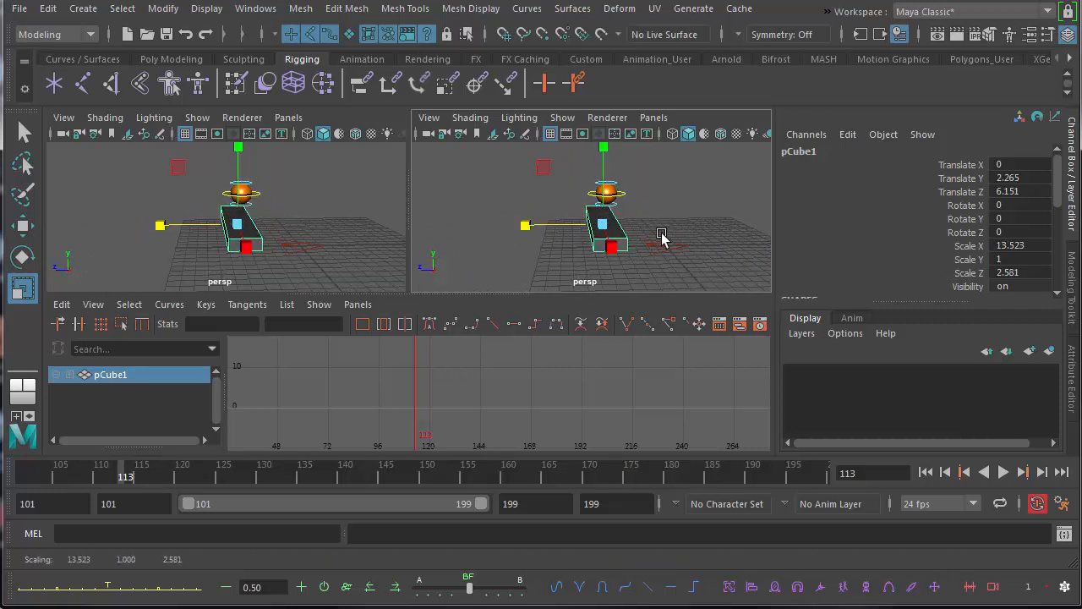
{"action": "left_click_drag", "start_coordinate": [587, 254], "coordinate": [510, 226], "text": "alt"}
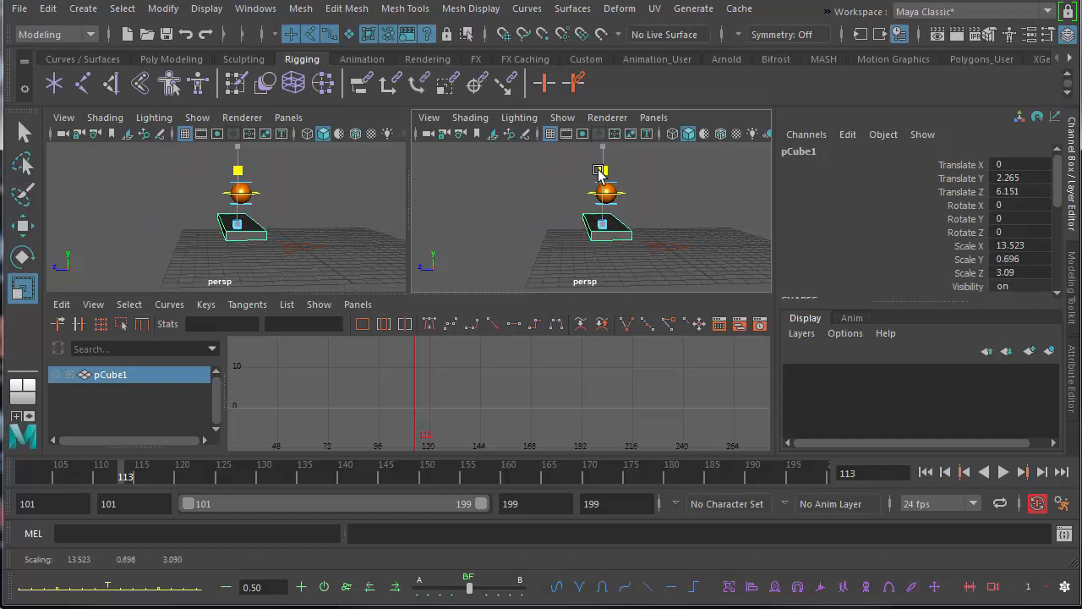
Move the slab up under the ball, to about 4.062 in Translate Y and 5.846 in Translate Z.
{"action": "left_click_drag", "start_coordinate": [629, 243], "coordinate": [524, 241], "text": "alt"}
{"action": "key", "text": "w"}
{"action": "left_click_drag", "start_coordinate": [574, 175], "coordinate": [568, 161]}
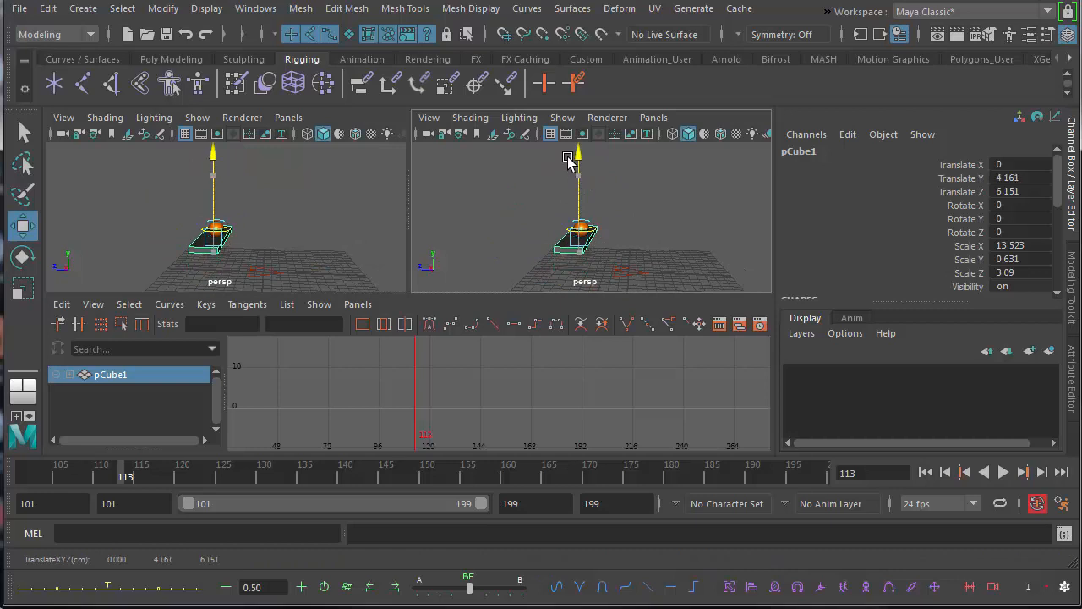
{"action": "left_click", "coordinate": [657, 199]}
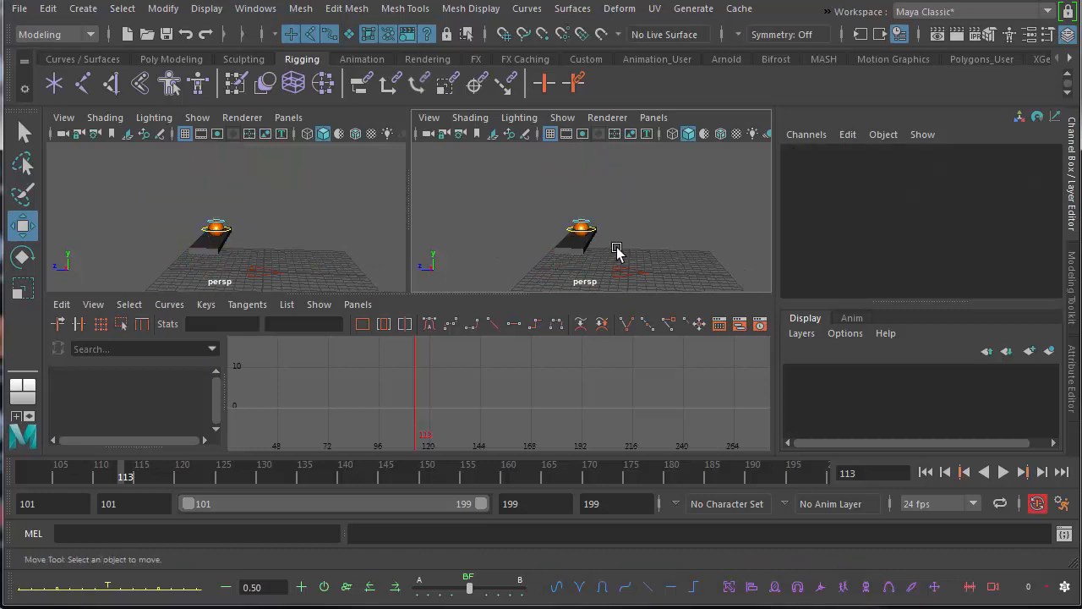
{"action": "right_click_drag", "start_coordinate": [617, 251], "coordinate": [720, 247], "text": "alt"}
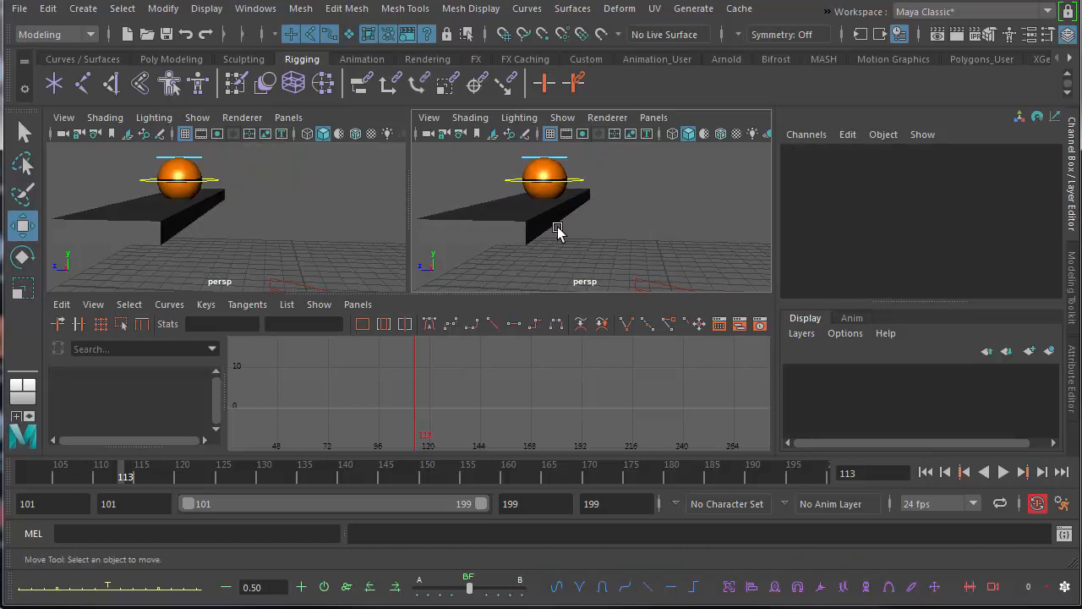
{"action": "left_click_drag", "start_coordinate": [557, 233], "coordinate": [596, 234], "text": "alt"}
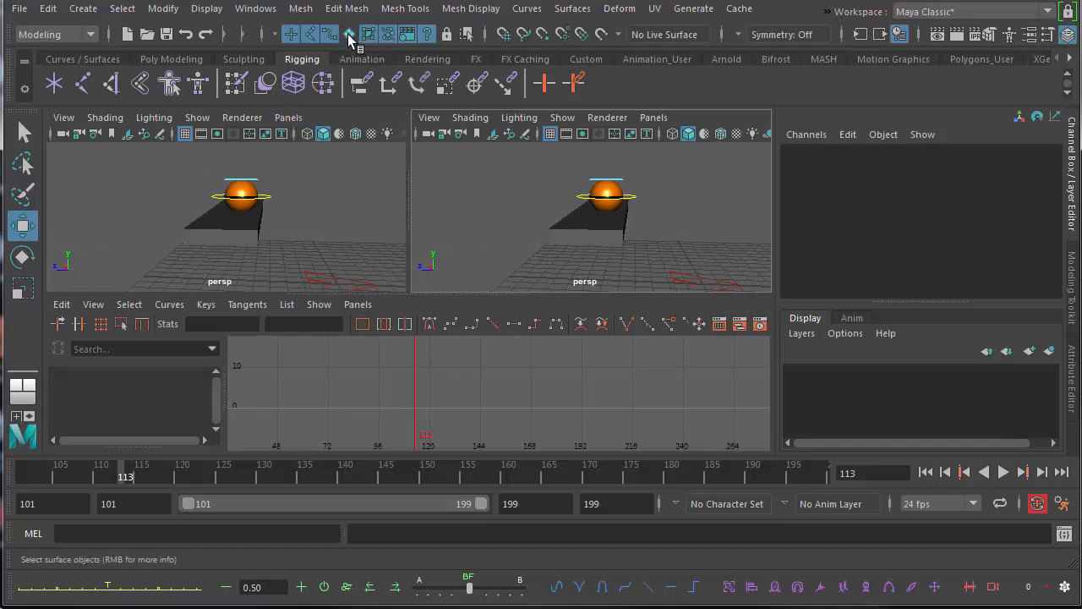
{"action": "left_click", "coordinate": [617, 246]}
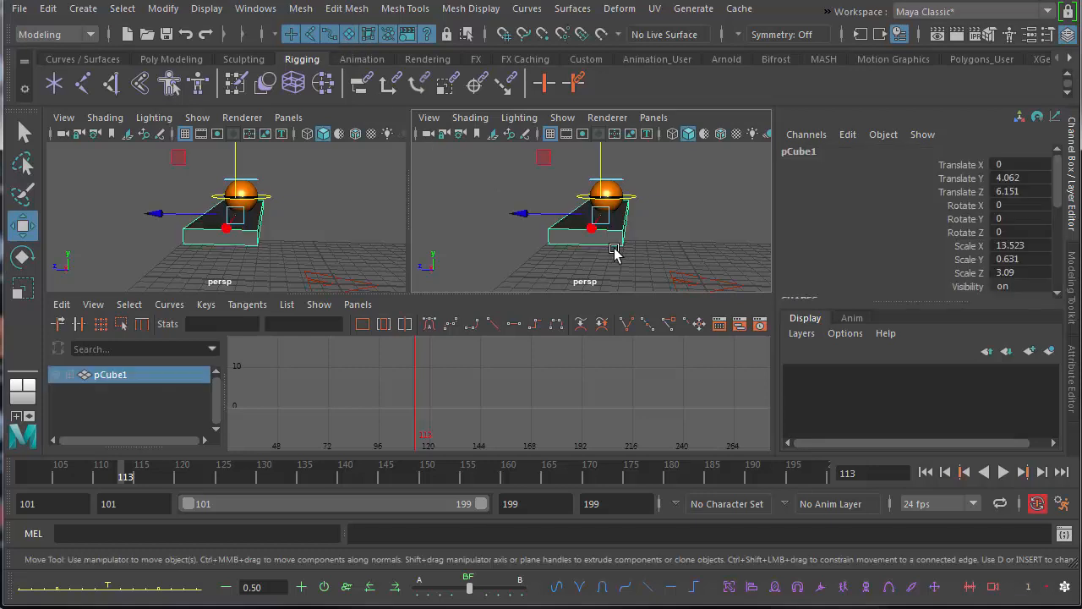
{"action": "left_click_drag", "start_coordinate": [617, 245], "coordinate": [694, 254], "text": "alt"}
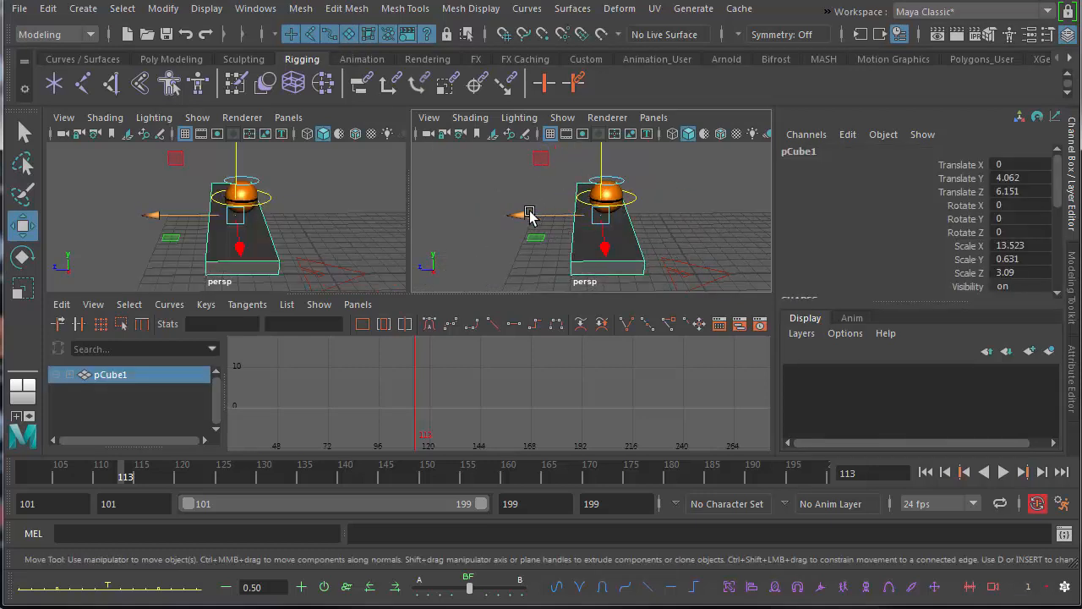
{"action": "left_click_drag", "start_coordinate": [519, 215], "coordinate": [524, 215]}
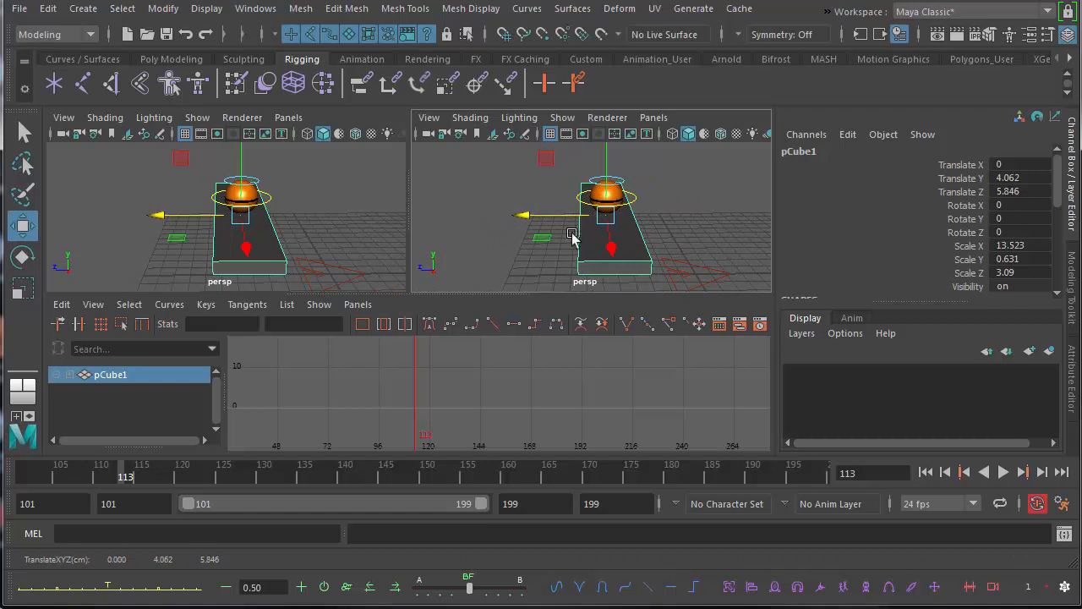
Play the animation from frame 101 to check the ball's bounce against the slab.
{"action": "middle_click_drag", "start_coordinate": [582, 249], "coordinate": [539, 249], "text": "alt"}
{"action": "right_click_drag", "start_coordinate": [539, 249], "coordinate": [468, 255], "text": "alt"}
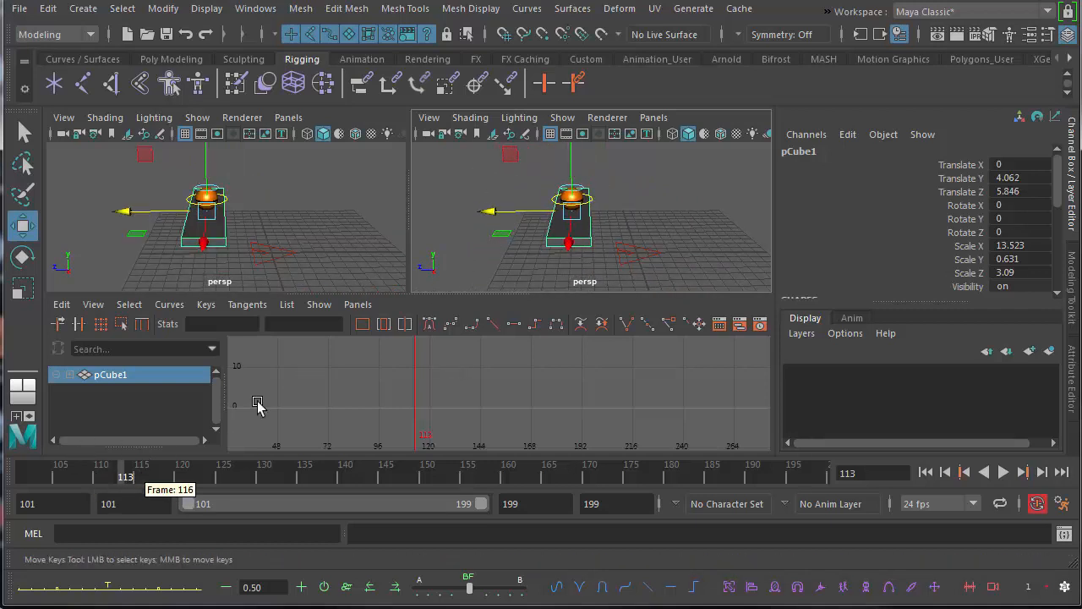
{"action": "left_click_drag", "start_coordinate": [579, 211], "coordinate": [524, 208], "text": "alt"}
{"action": "left_click_drag", "start_coordinate": [123, 469], "coordinate": [24, 470]}
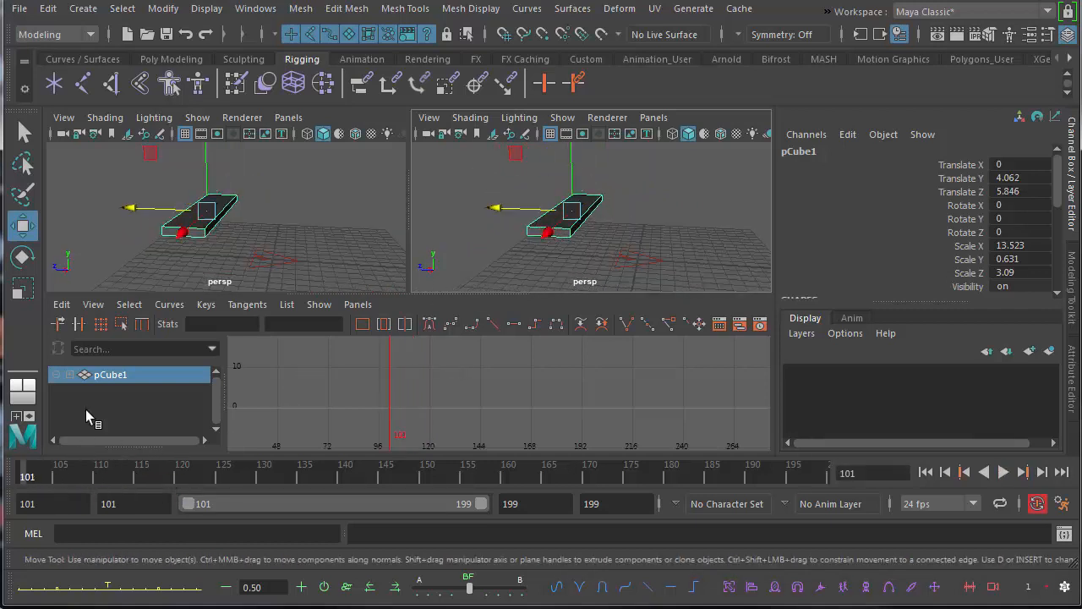
{"action": "middle_click_drag", "start_coordinate": [555, 236], "coordinate": [547, 254], "text": "alt"}
{"action": "right_click_drag", "start_coordinate": [547, 254], "coordinate": [380, 261], "text": "alt"}
{"action": "left_click", "coordinate": [1003, 471]}
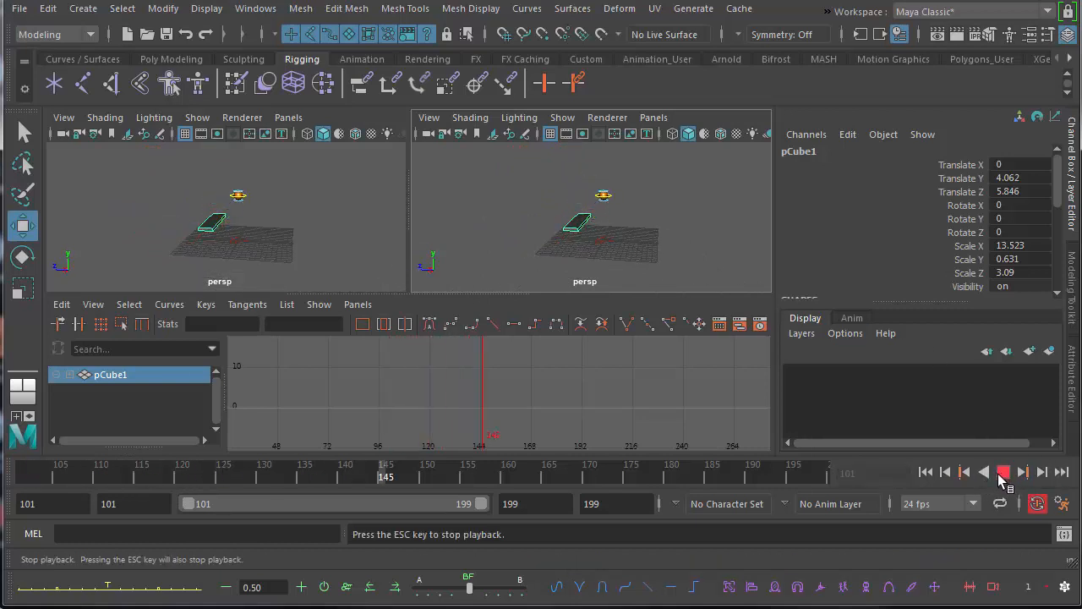
{"action": "left_click", "coordinate": [998, 473]}
Park the time at the second contact, frame 137, and rename the slab as step1.
{"action": "mouse_move", "coordinate": [132, 475]}
{"action": "left_mouse_down"}
{"action": "mouse_move", "coordinate": [328, 472]}
{"action": "mouse_move", "coordinate": [318, 479]}
{"action": "left_mouse_up"}
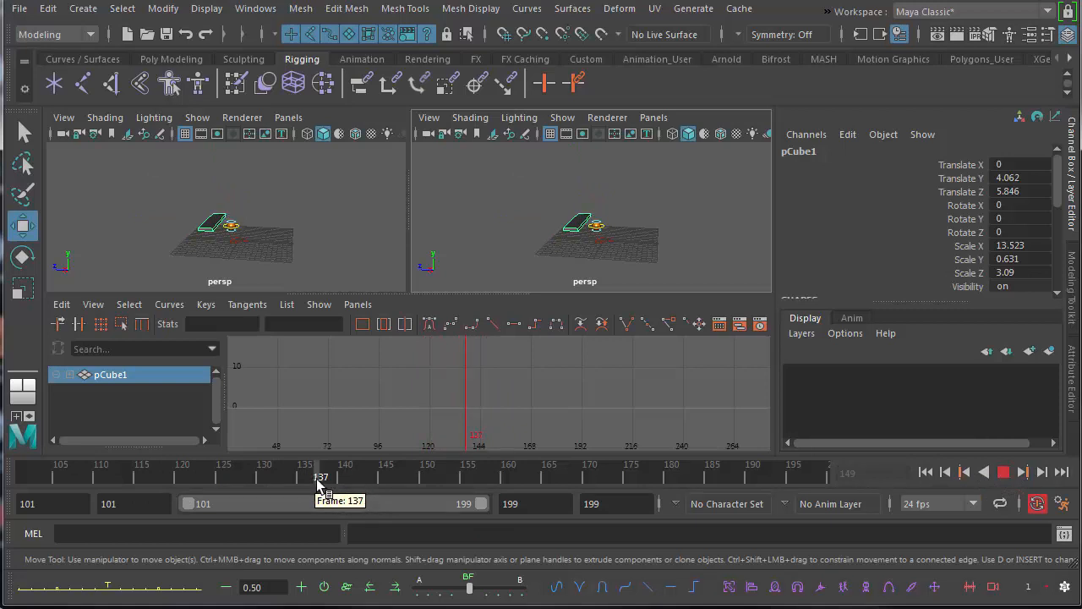
{"action": "middle_click_drag", "start_coordinate": [480, 240], "coordinate": [462, 215], "text": "alt"}
{"action": "right_click_drag", "start_coordinate": [461, 215], "coordinate": [597, 246], "text": "alt"}
{"action": "middle_click_drag", "start_coordinate": [570, 232], "coordinate": [615, 259], "text": "alt"}
{"action": "double_click", "coordinate": [799, 154]}
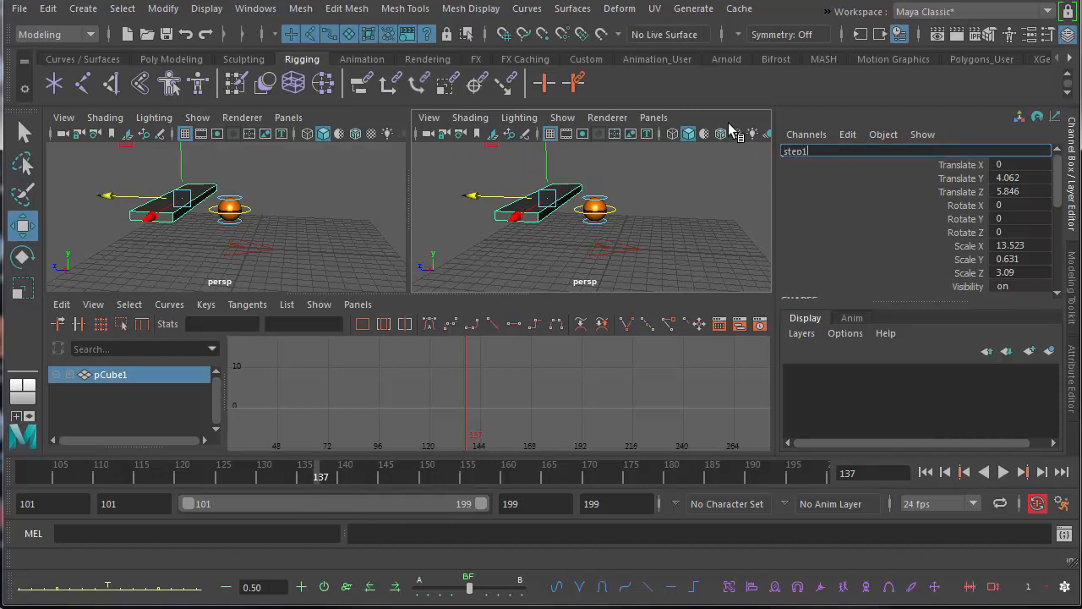
{"action": "key", "text": "Return"}
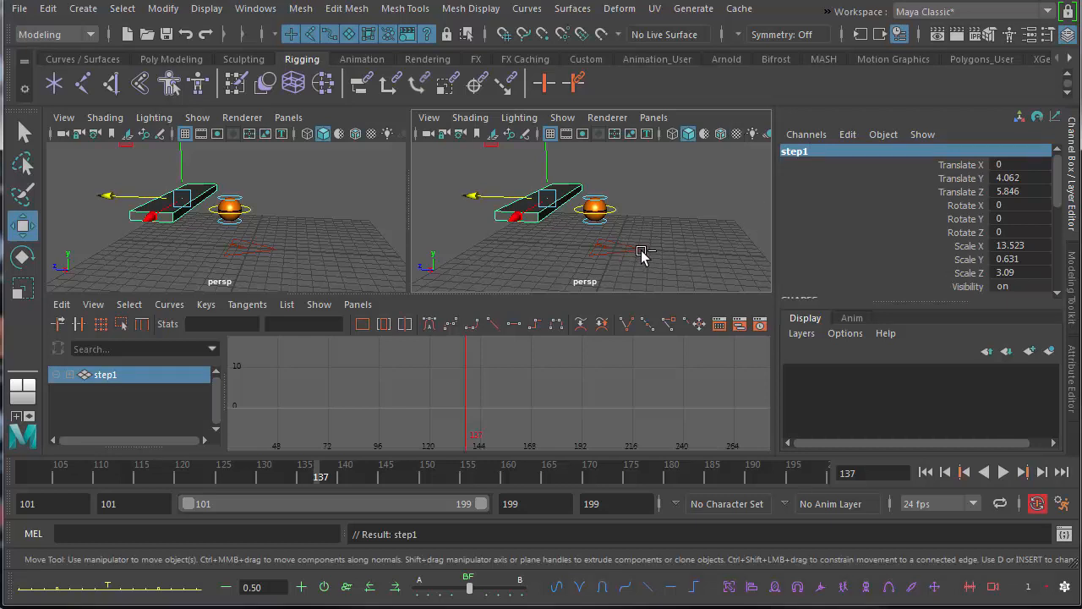
Duplicate the slab and place the copy under the ball, about 2.117 in Translate Y and 1.625 in Translate Z.
{"action": "key", "text": "ctrl+d"}
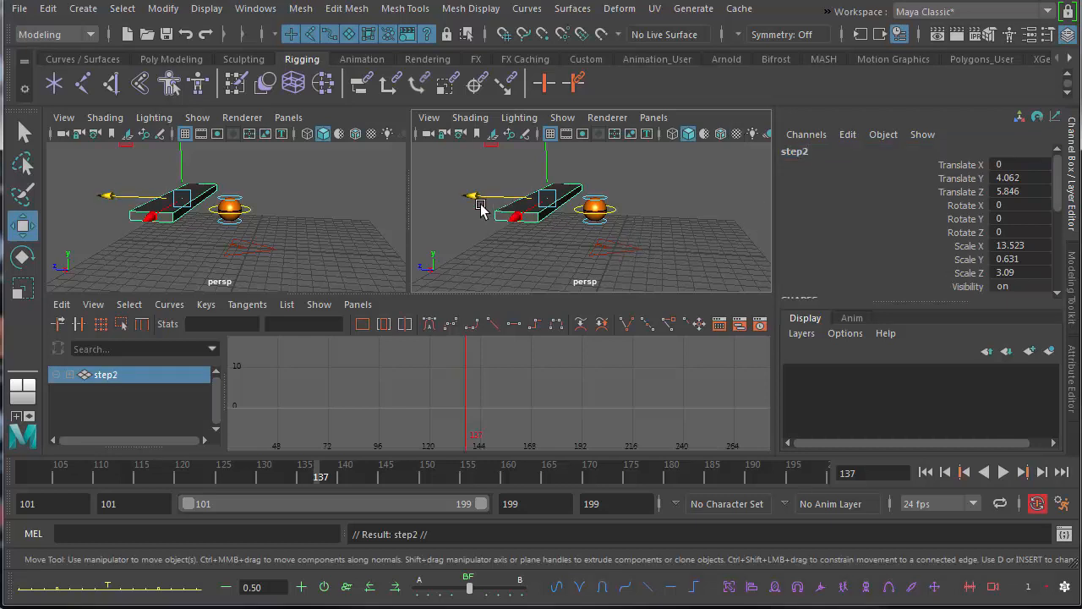
{"action": "left_click_drag", "start_coordinate": [469, 197], "coordinate": [526, 199]}
{"action": "left_click_drag", "start_coordinate": [589, 240], "coordinate": [580, 201], "text": "alt"}
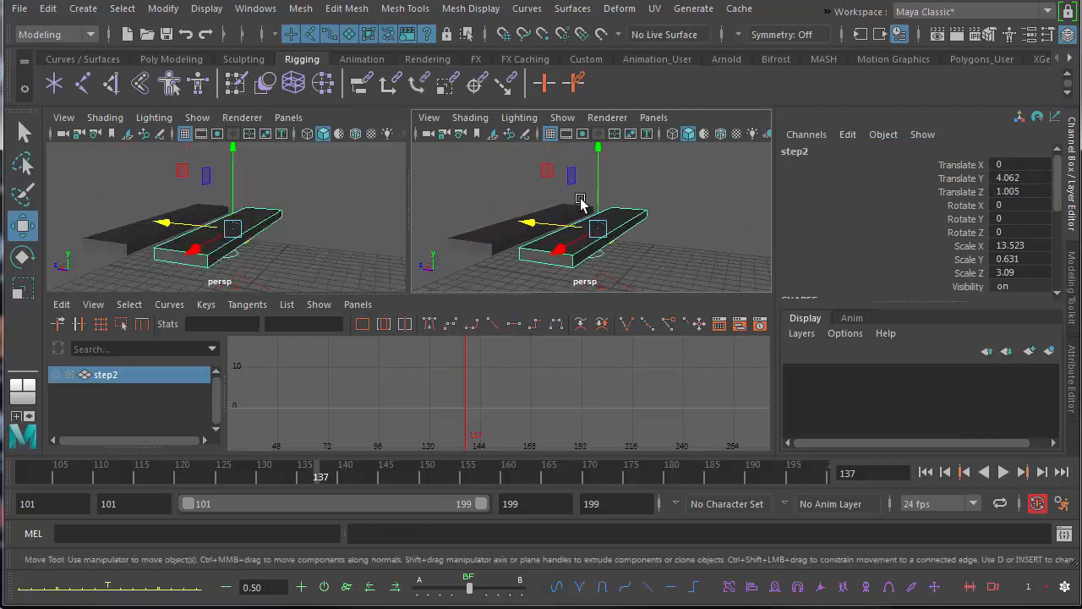
{"action": "left_click_drag", "start_coordinate": [596, 150], "coordinate": [510, 255]}
{"action": "left_click_drag", "start_coordinate": [592, 257], "coordinate": [511, 253], "text": "alt"}
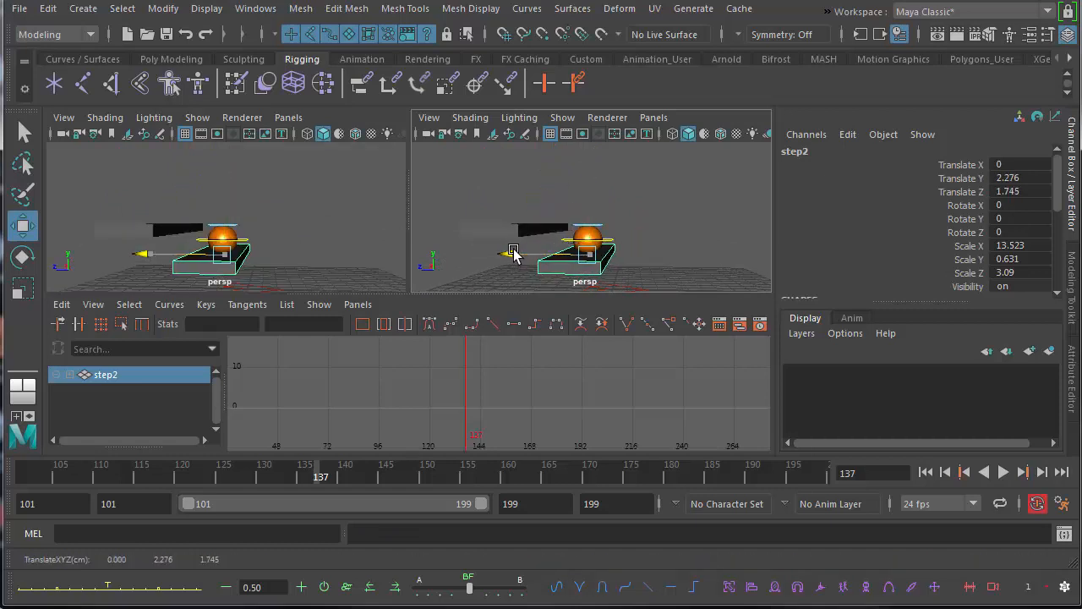
{"action": "left_click_drag", "start_coordinate": [608, 245], "coordinate": [634, 248], "text": "alt"}
{"action": "scroll", "coordinate": [633, 245], "scroll_direction": "up", "scroll_amount": 5}
{"action": "left_click_drag", "start_coordinate": [555, 180], "coordinate": [606, 230]}
{"action": "scroll", "coordinate": [607, 230], "scroll_direction": "down", "scroll_amount": 8}
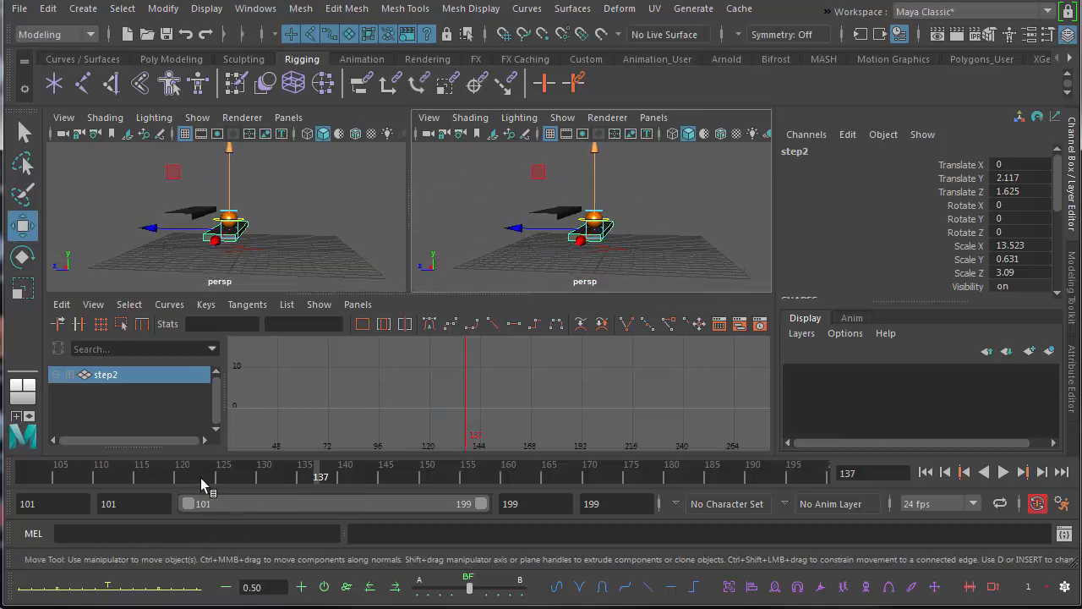
Play the animation from frame 101 to check the bounce over the two slabs.
{"action": "left_click_drag", "start_coordinate": [196, 484], "coordinate": [2, 490]}
{"action": "left_click_drag", "start_coordinate": [572, 249], "coordinate": [534, 253], "text": "alt"}
{"action": "right_click_drag", "start_coordinate": [534, 254], "coordinate": [470, 264], "text": "alt"}
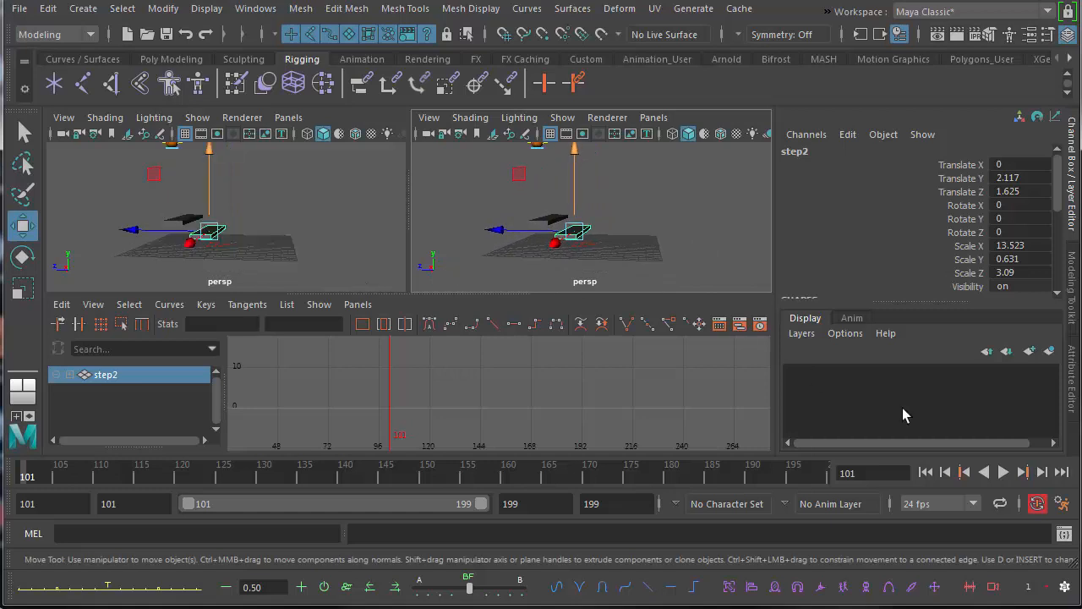
{"action": "left_click", "coordinate": [1003, 472]}
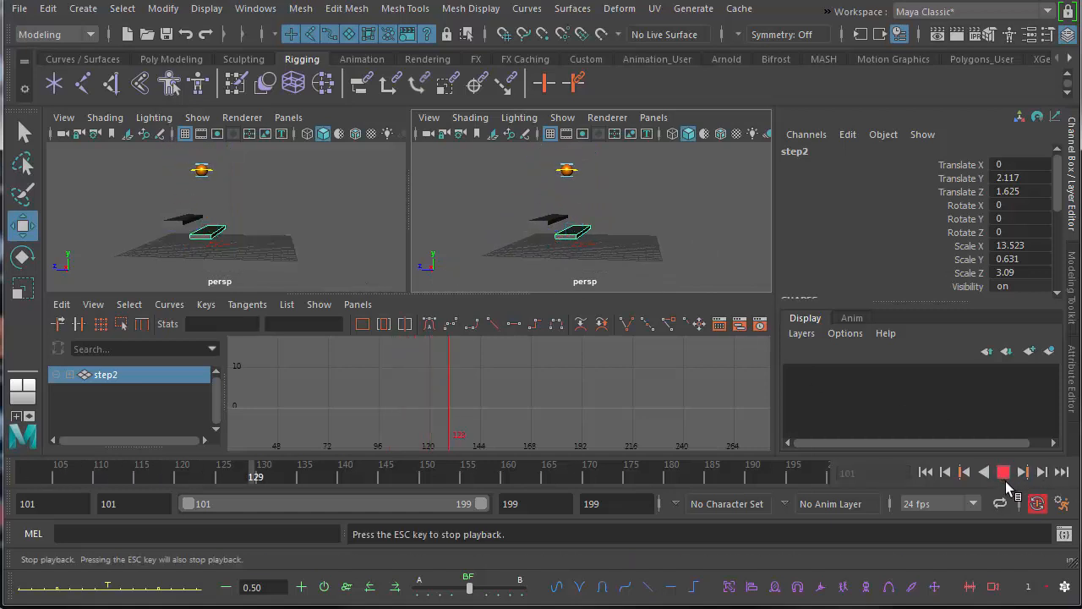
{"action": "left_click", "coordinate": [1004, 475]}
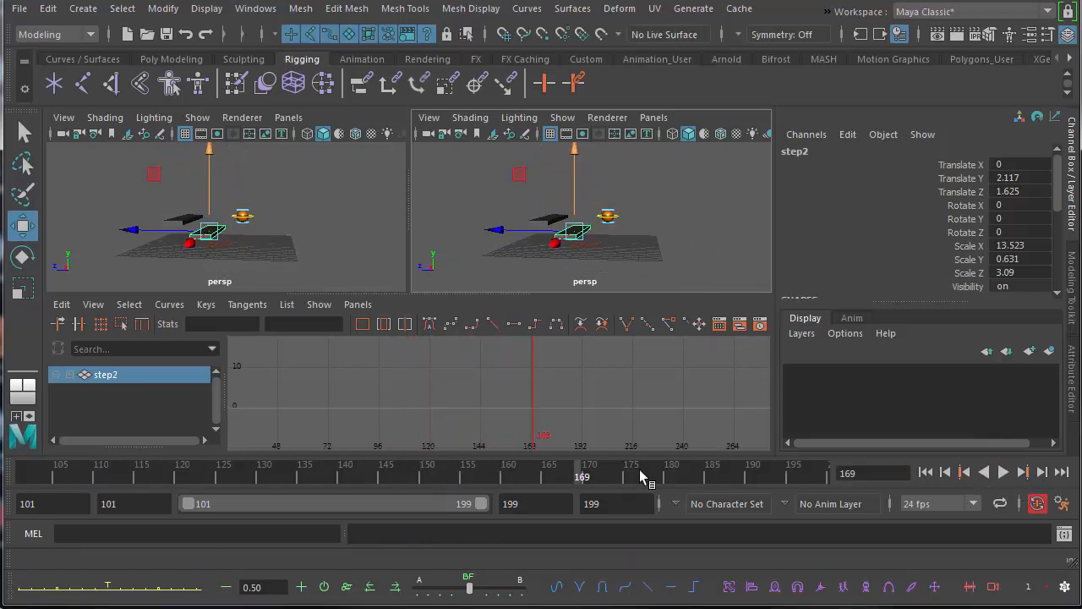
At frame 161, duplicate the second slab and move the copy under the ball, about -0.132 in Translate Y and -2.55 in Translate Z.
{"action": "left_click_drag", "start_coordinate": [558, 478], "coordinate": [520, 495]}
{"action": "left_click_drag", "start_coordinate": [514, 252], "coordinate": [507, 217], "text": "alt"}
{"action": "right_click_drag", "start_coordinate": [517, 222], "coordinate": [630, 233], "text": "alt"}
{"action": "middle_click_drag", "start_coordinate": [574, 233], "coordinate": [614, 270], "text": "alt"}
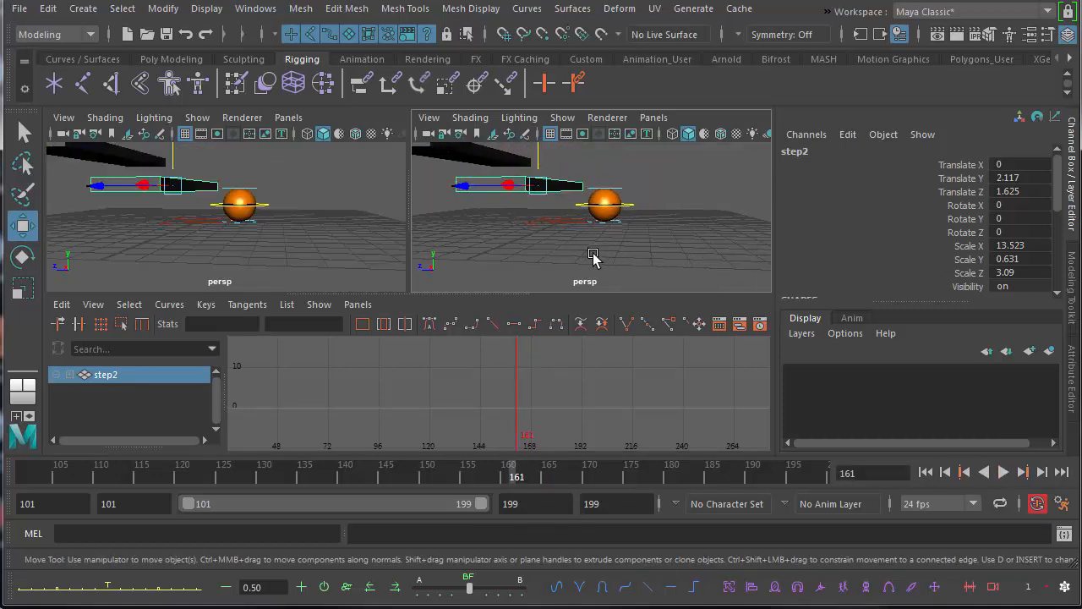
{"action": "left_click_drag", "start_coordinate": [541, 161], "coordinate": [544, 198]}
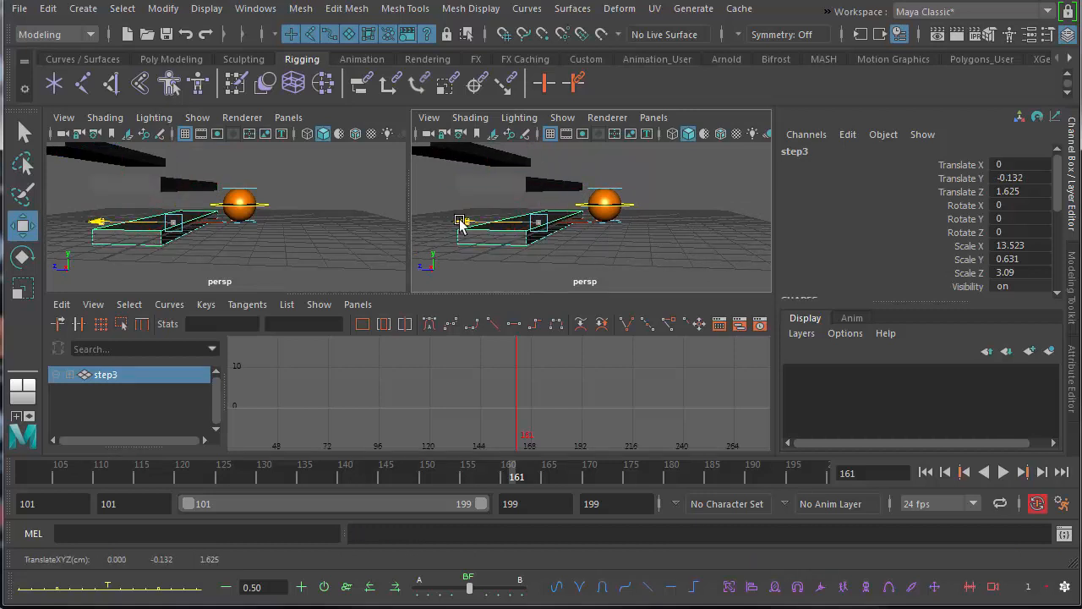
{"action": "left_click_drag", "start_coordinate": [459, 224], "coordinate": [580, 251]}
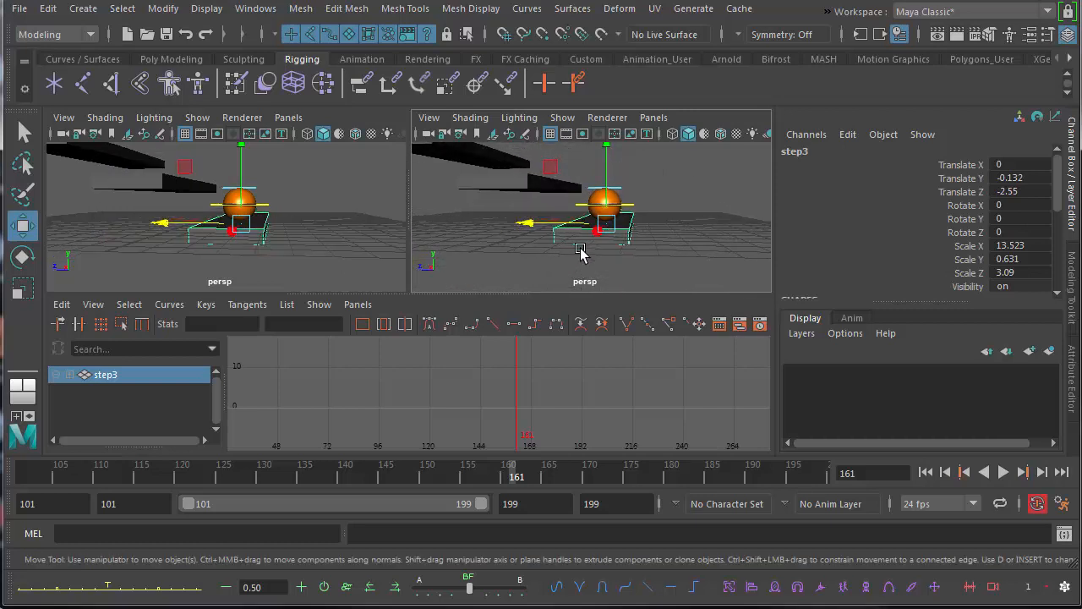
At frame 185, duplicate the third slab and move the copy under the ball, about -3.453 in Translate Y and -6.579 in Translate Z.
{"action": "key", "text": "alt+v"}
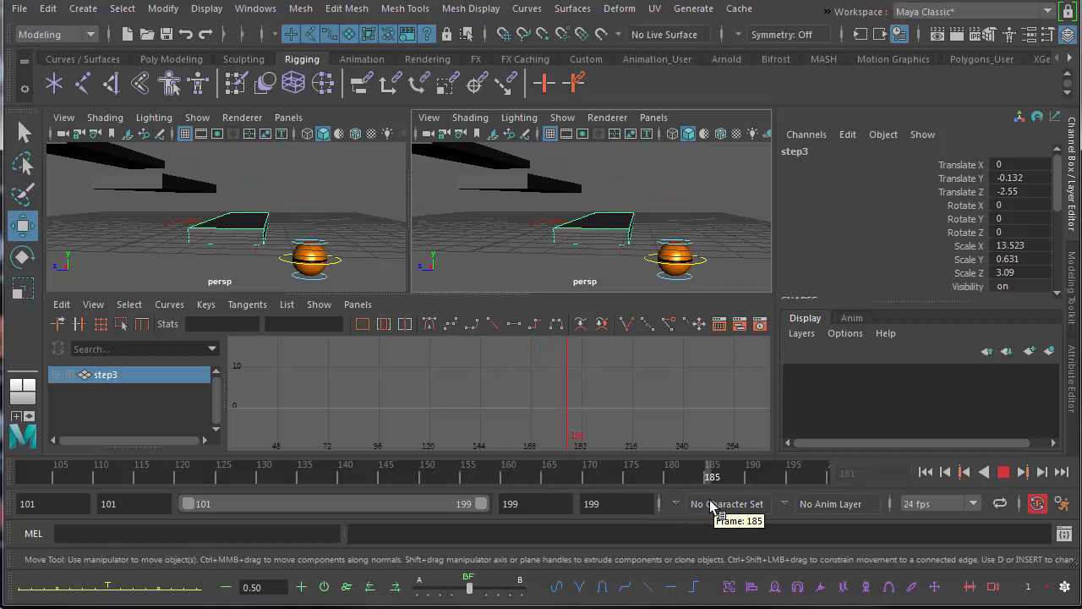
{"action": "left_click_drag", "start_coordinate": [710, 501], "coordinate": [712, 497]}
{"action": "right_click_drag", "start_coordinate": [605, 255], "coordinate": [466, 247], "text": "alt"}
{"action": "left_click_drag", "start_coordinate": [506, 241], "coordinate": [558, 250], "text": "alt"}
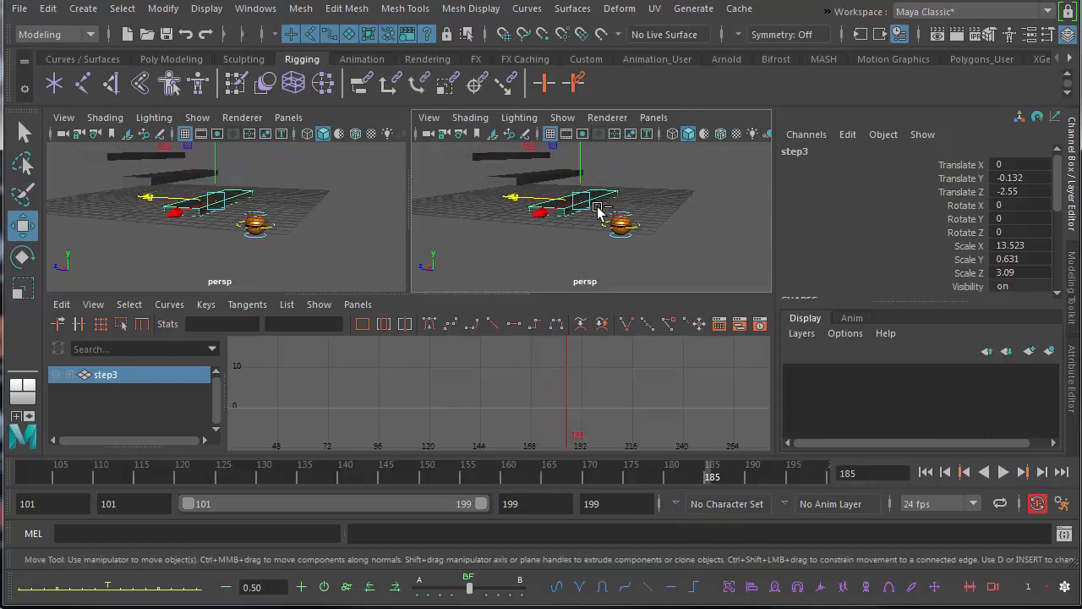
{"action": "left_click_drag", "start_coordinate": [580, 164], "coordinate": [587, 198]}
{"action": "left_click_drag", "start_coordinate": [598, 247], "coordinate": [643, 239], "text": "alt"}
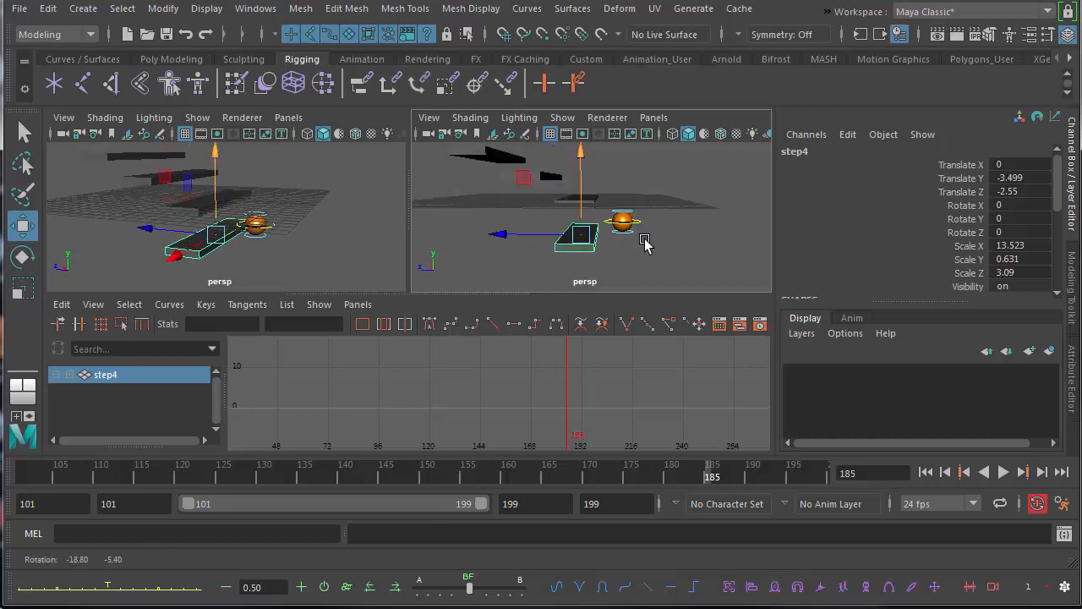
{"action": "left_click_drag", "start_coordinate": [494, 237], "coordinate": [566, 240]}
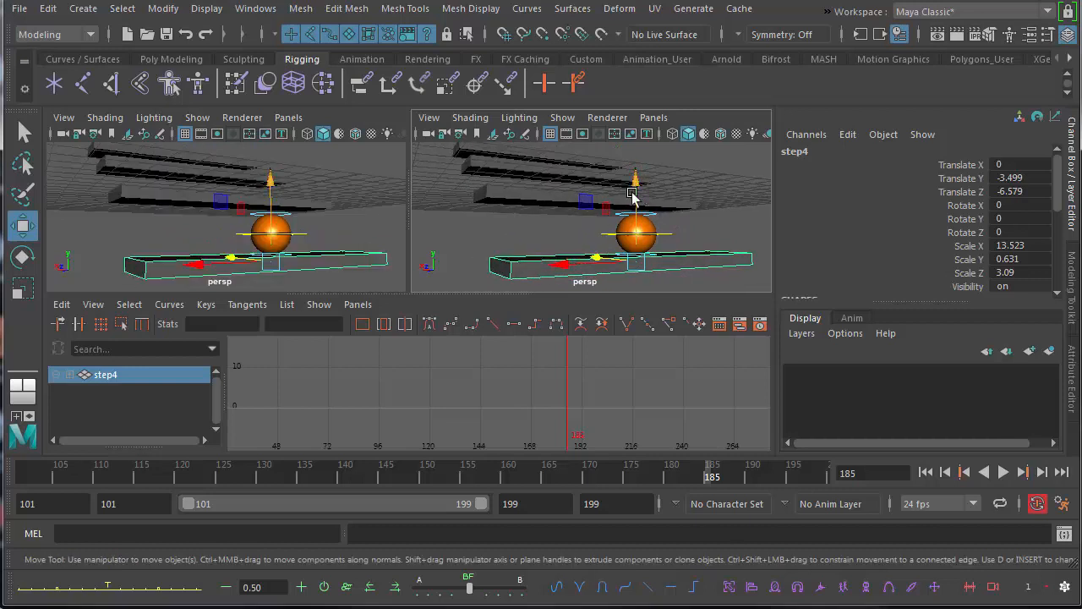
{"action": "left_click_drag", "start_coordinate": [637, 183], "coordinate": [636, 183]}
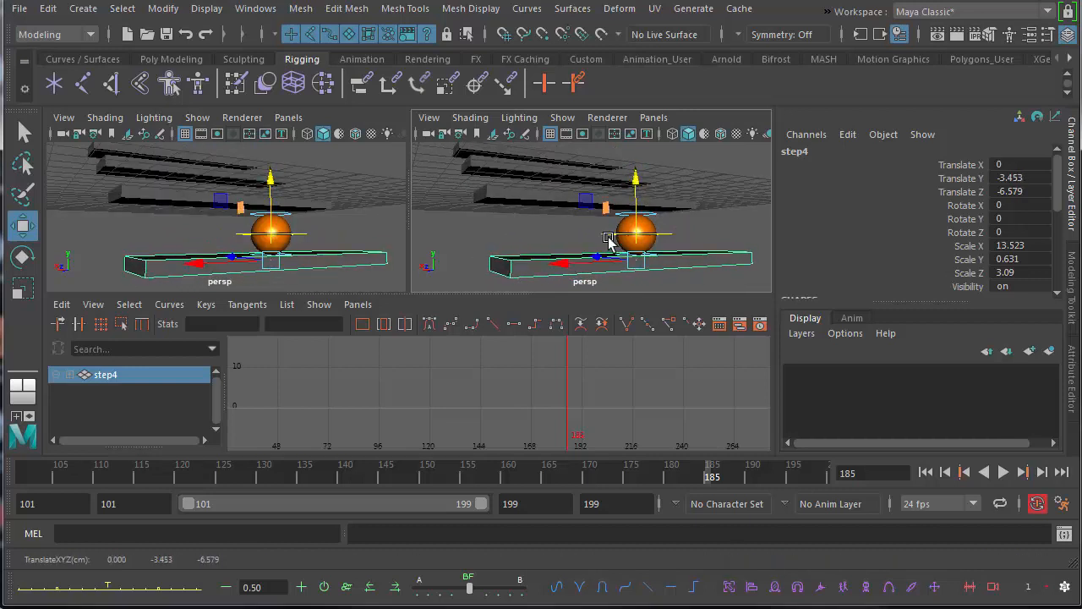
Play the bounce over all four steps and enlarge the perspective view to fill the workspace.
{"action": "left_click_drag", "start_coordinate": [607, 235], "coordinate": [651, 244], "text": "alt"}
{"action": "right_click_drag", "start_coordinate": [652, 244], "coordinate": [549, 245], "text": "alt"}
{"action": "left_click_drag", "start_coordinate": [548, 244], "coordinate": [620, 259], "text": "alt"}
{"action": "left_click", "coordinate": [1003, 473]}
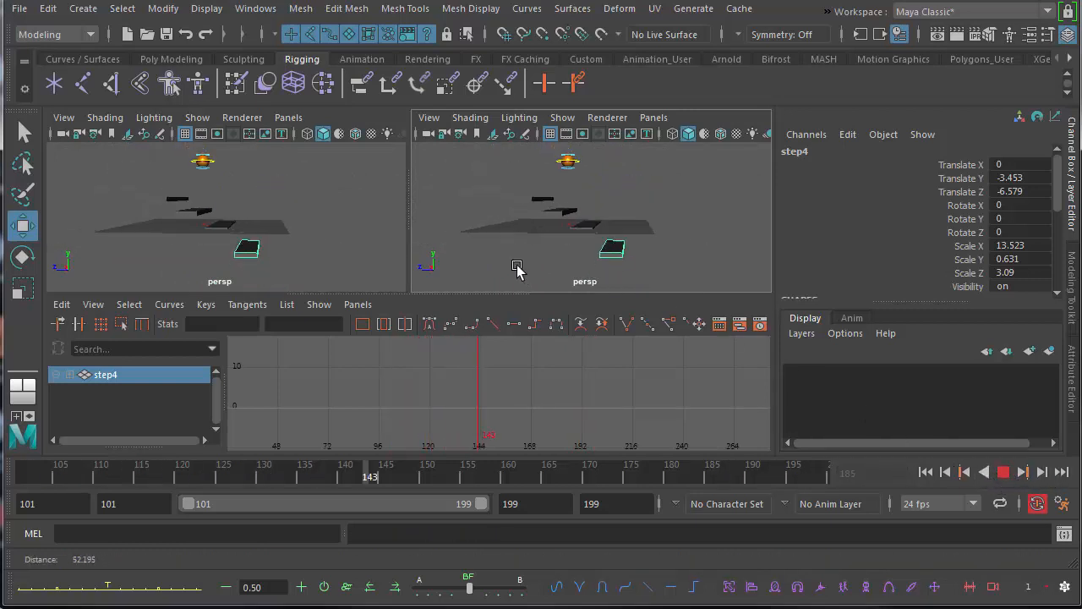
{"action": "key", "text": "space"}
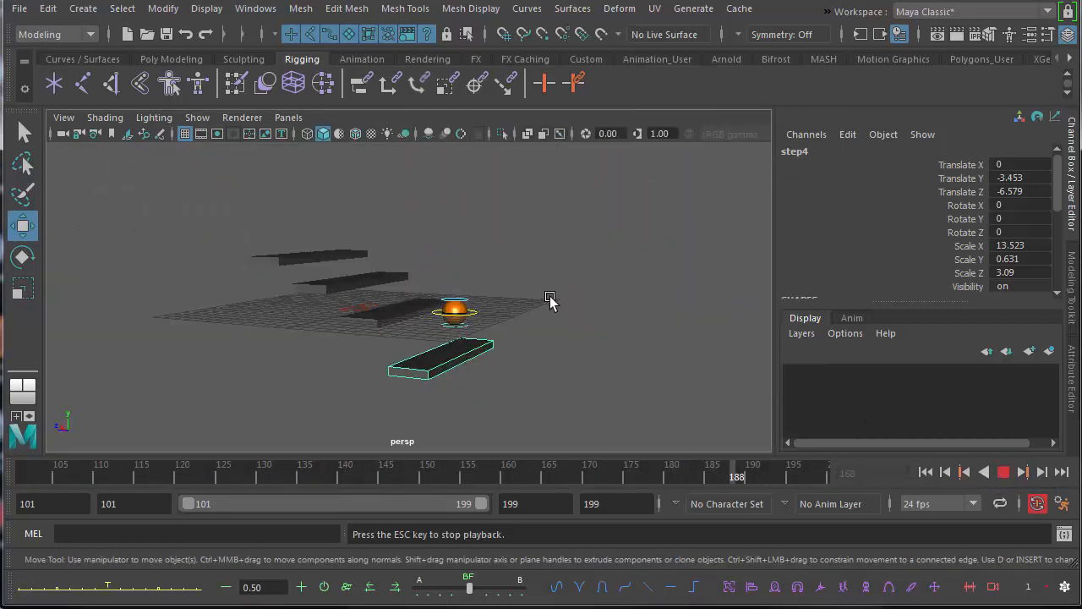
Review the playing bounce over all four slabs, stop it and return to frame 101.
{"action": "right_click_drag", "start_coordinate": [551, 300], "coordinate": [607, 309], "text": "alt"}
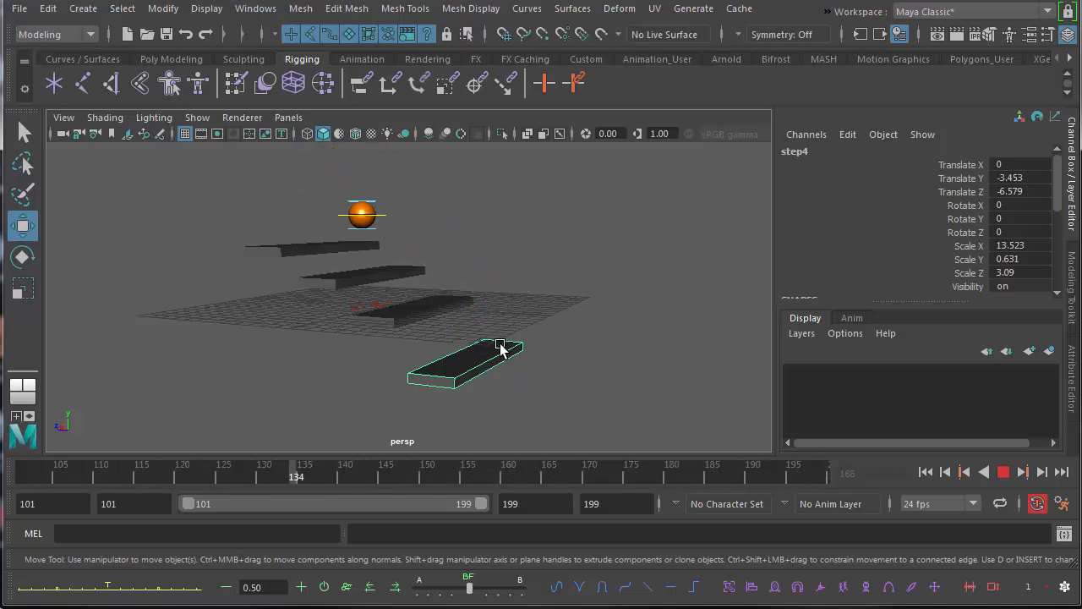
{"action": "middle_click_drag", "start_coordinate": [502, 344], "coordinate": [527, 368], "text": "alt"}
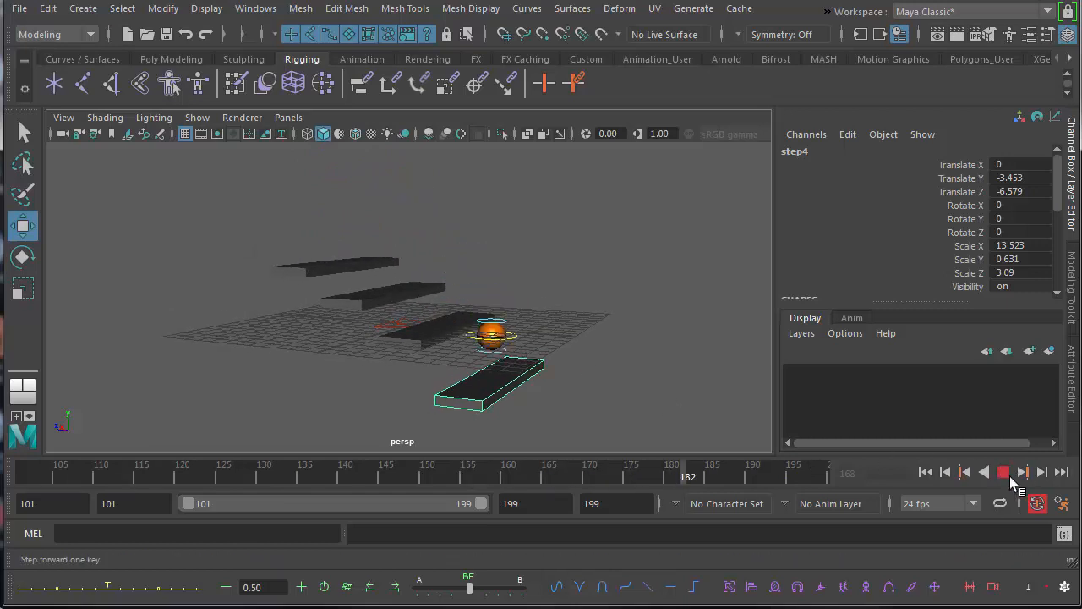
{"action": "left_click", "coordinate": [1005, 473]}
{"action": "left_click_drag", "start_coordinate": [82, 476], "coordinate": [21, 476]}
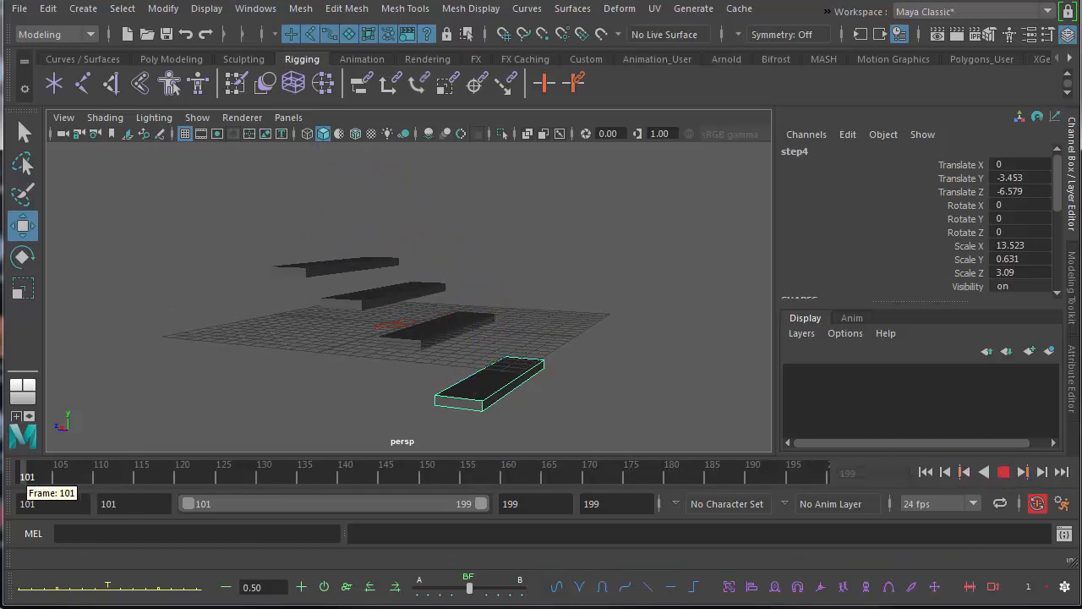
{"action": "middle_click_drag", "start_coordinate": [281, 334], "coordinate": [321, 368], "text": "alt"}
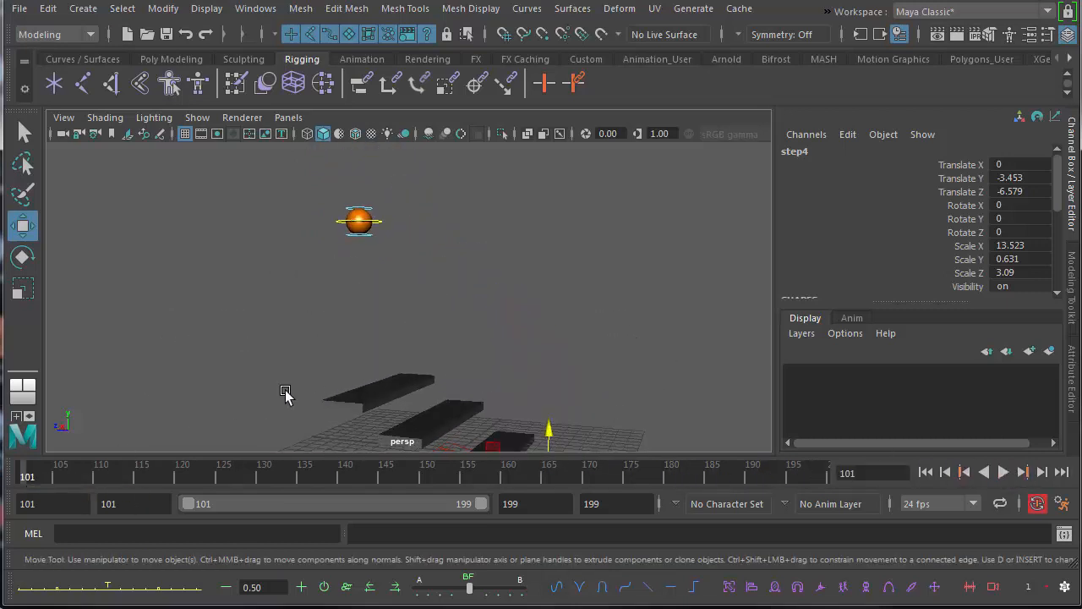
Try to stretch the ball at frame 112 by moving its bottom control about -0.41 in Translate Y, and undo the move.
{"action": "key", "text": "alt+v"}
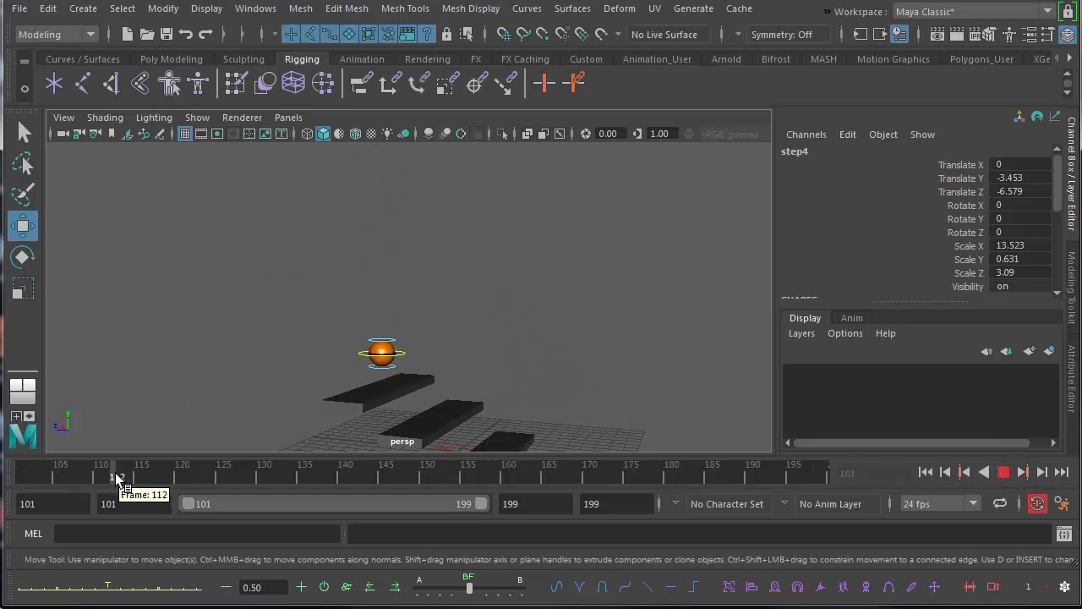
{"action": "left_click_drag", "start_coordinate": [115, 473], "coordinate": [116, 472]}
{"action": "middle_click_drag", "start_coordinate": [370, 390], "coordinate": [338, 345], "text": "alt"}
{"action": "right_click_drag", "start_coordinate": [338, 345], "coordinate": [360, 345], "text": "alt"}
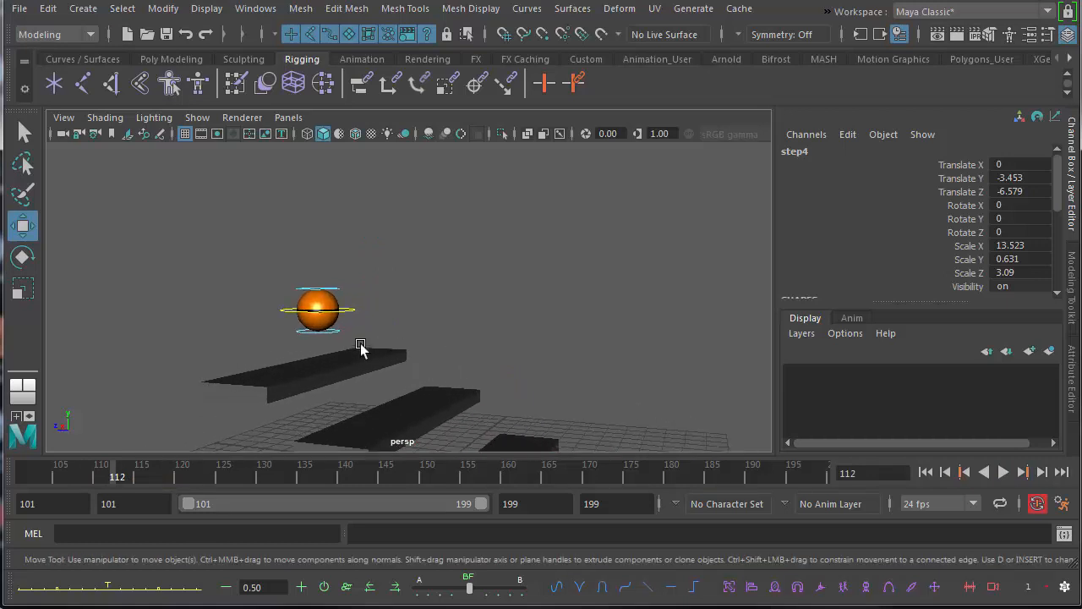
{"action": "left_click_drag", "start_coordinate": [361, 345], "coordinate": [411, 342], "text": "alt"}
{"action": "left_click", "coordinate": [312, 337]}
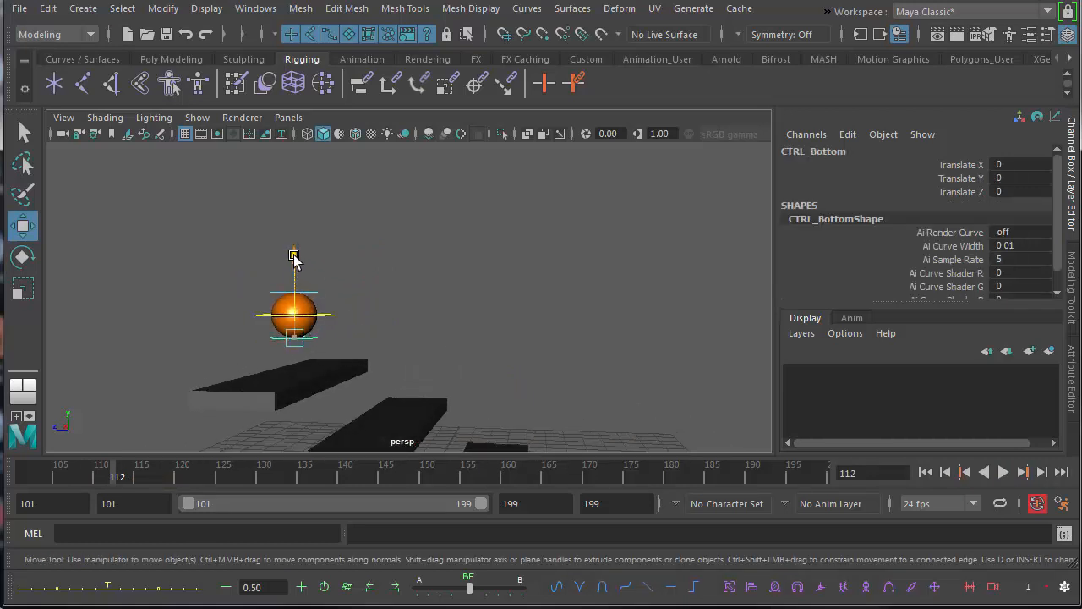
{"action": "left_click_drag", "start_coordinate": [293, 258], "coordinate": [294, 264]}
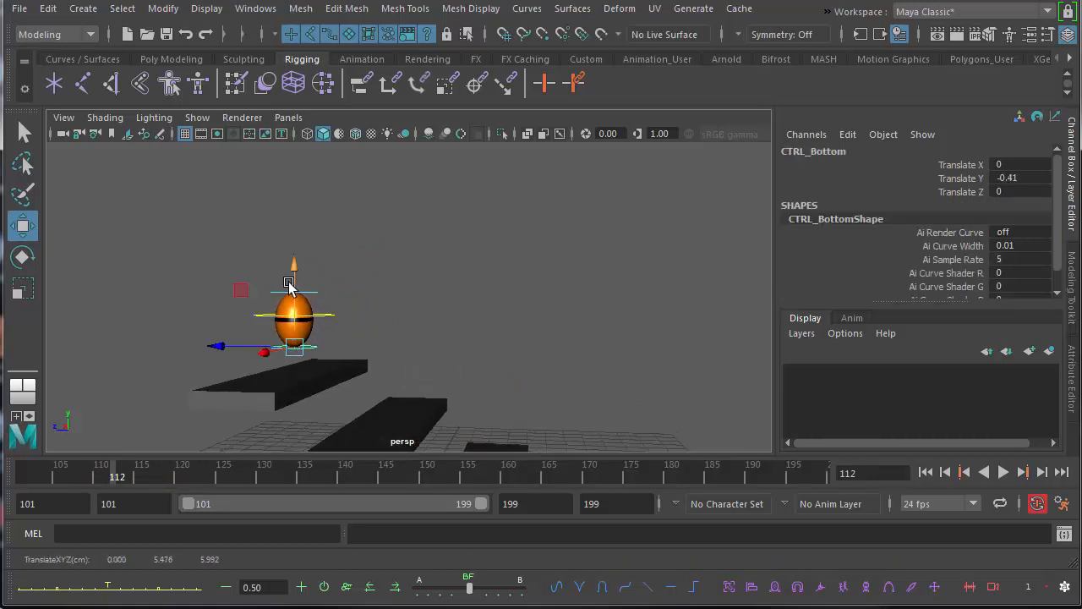
{"action": "key", "text": "ctrl+z"}
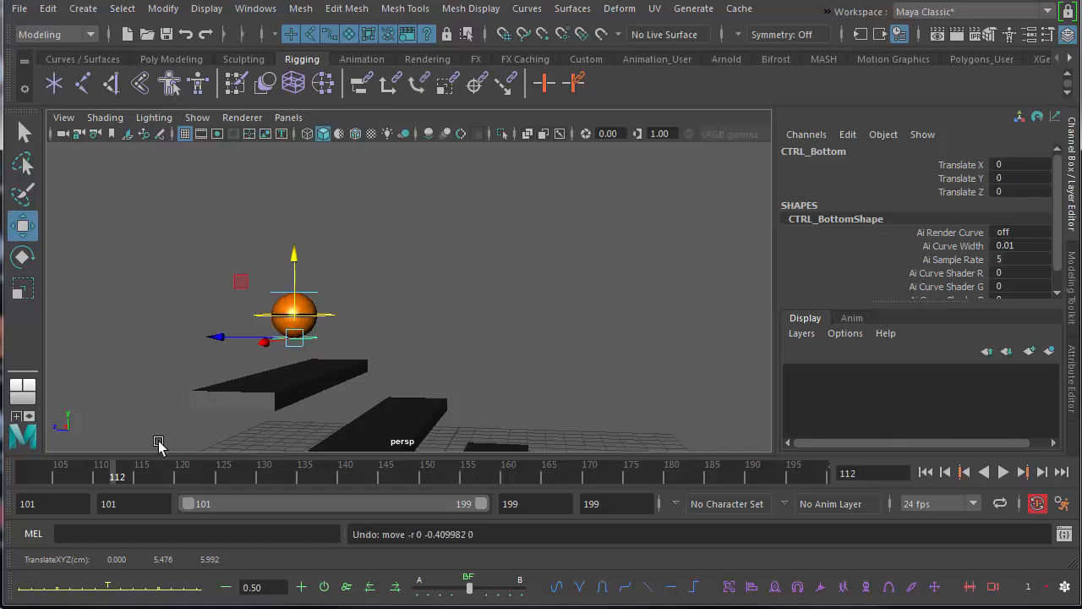
Key the ball's bottom control at frame 101 with its translation at 0.
{"action": "key", "text": "alt+v"}
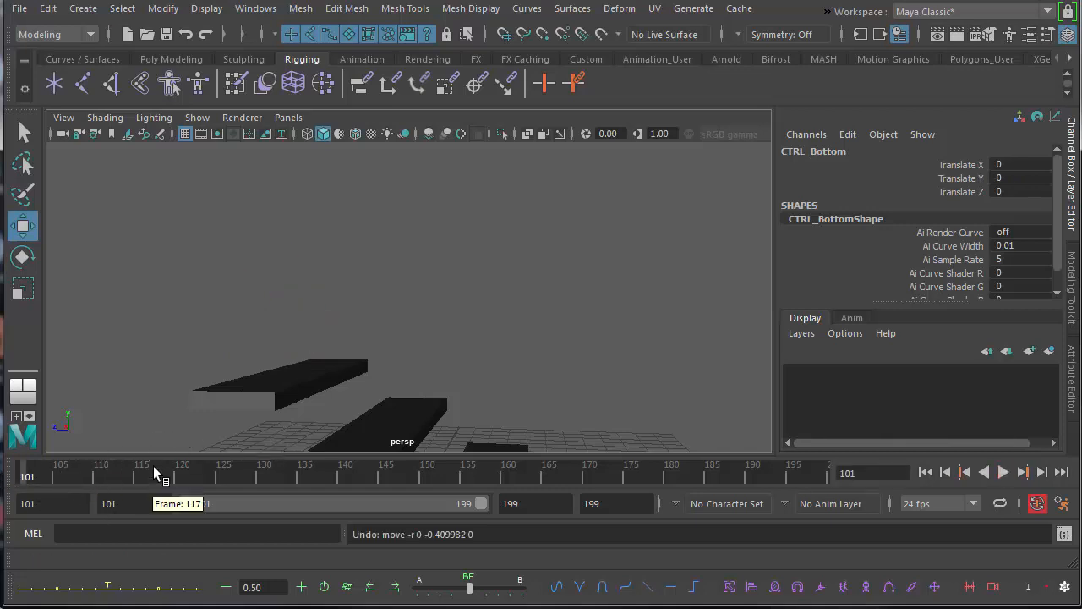
{"action": "key", "text": "s"}
{"action": "middle_click_drag", "start_coordinate": [305, 284], "coordinate": [401, 311], "text": "alt"}
{"action": "right_click_drag", "start_coordinate": [401, 312], "coordinate": [299, 299], "text": "alt"}
{"action": "middle_click_drag", "start_coordinate": [331, 299], "coordinate": [346, 345], "text": "alt"}
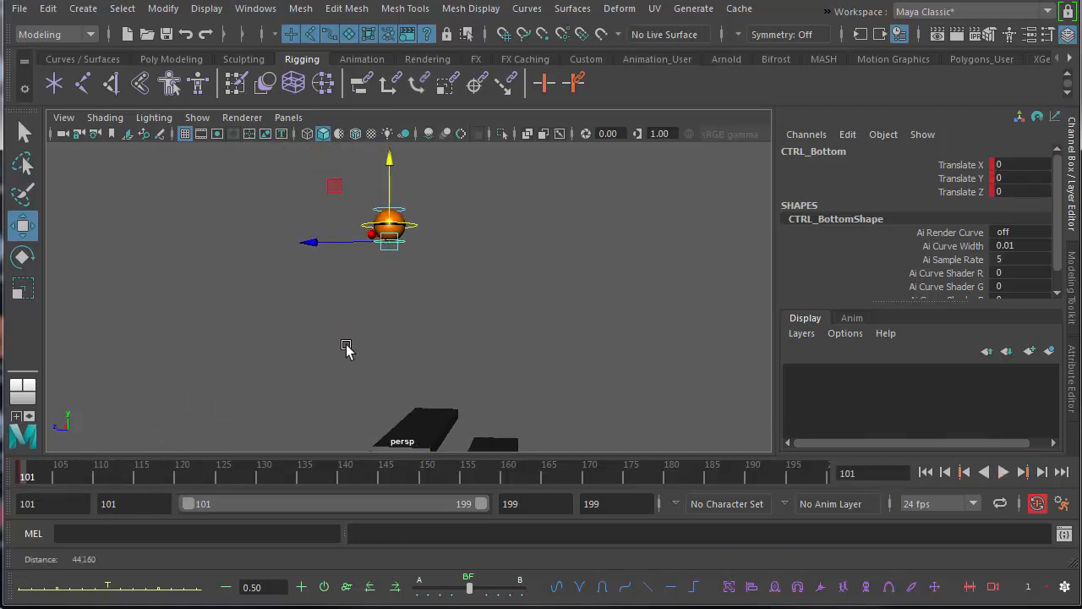
{"action": "right_click_drag", "start_coordinate": [347, 345], "coordinate": [354, 334], "text": "alt"}
{"action": "left_click_drag", "start_coordinate": [373, 310], "coordinate": [362, 304], "text": "alt"}
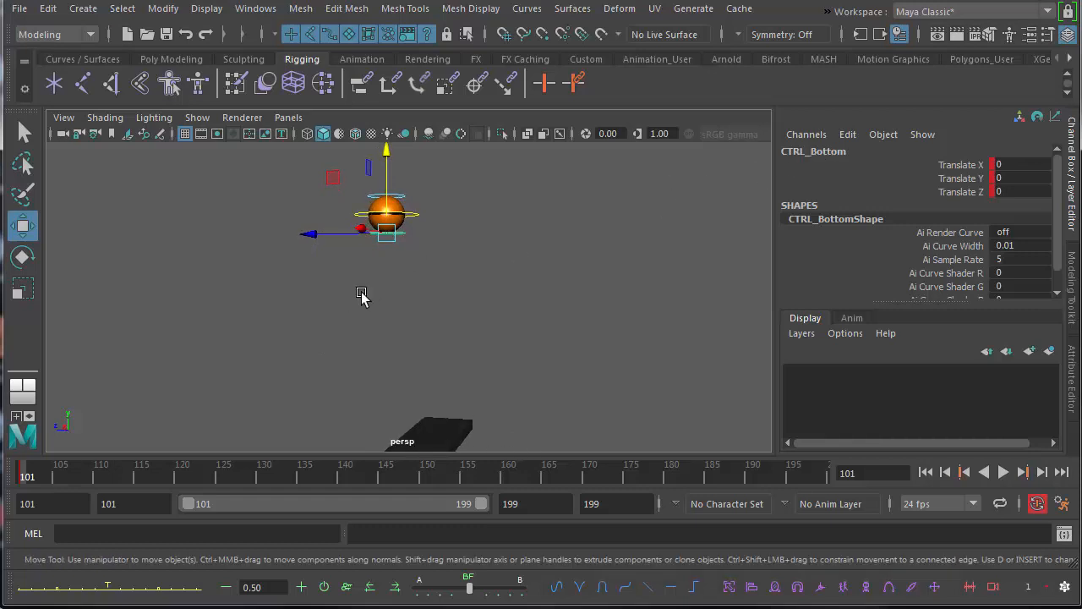
{"action": "middle_click_drag", "start_coordinate": [362, 292], "coordinate": [362, 280], "text": "alt"}
At frame 112, stretch the ball downward by moving its bottom control to about -0.228 in Translate Y.
{"action": "left_click_drag", "start_coordinate": [28, 478], "coordinate": [124, 482]}
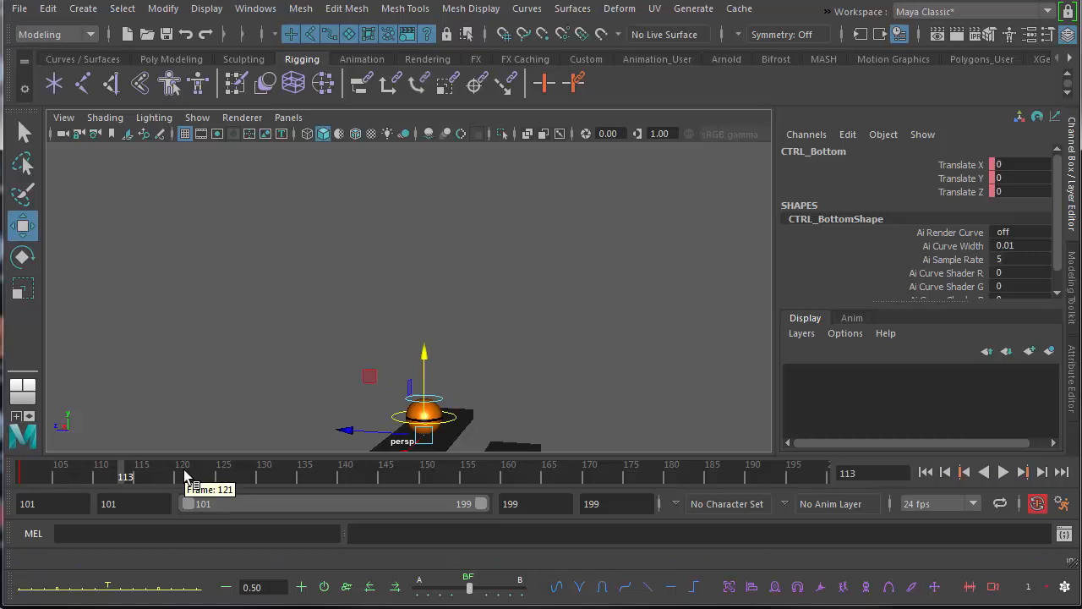
{"action": "left_click", "coordinate": [117, 483]}
{"action": "middle_click_drag", "start_coordinate": [275, 435], "coordinate": [278, 370], "text": "alt"}
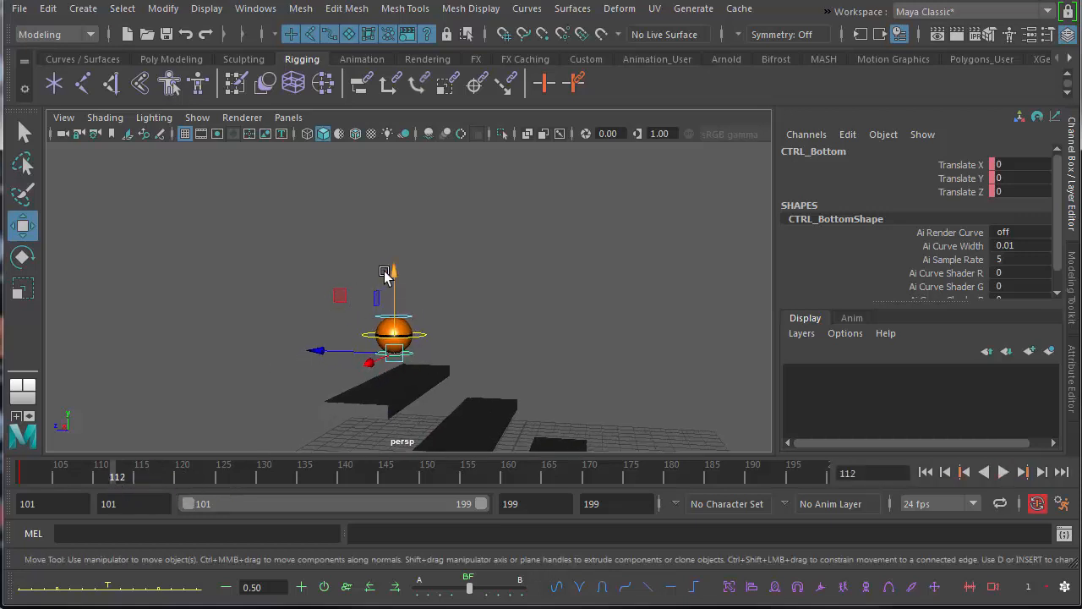
{"action": "left_click_drag", "start_coordinate": [395, 273], "coordinate": [397, 269]}
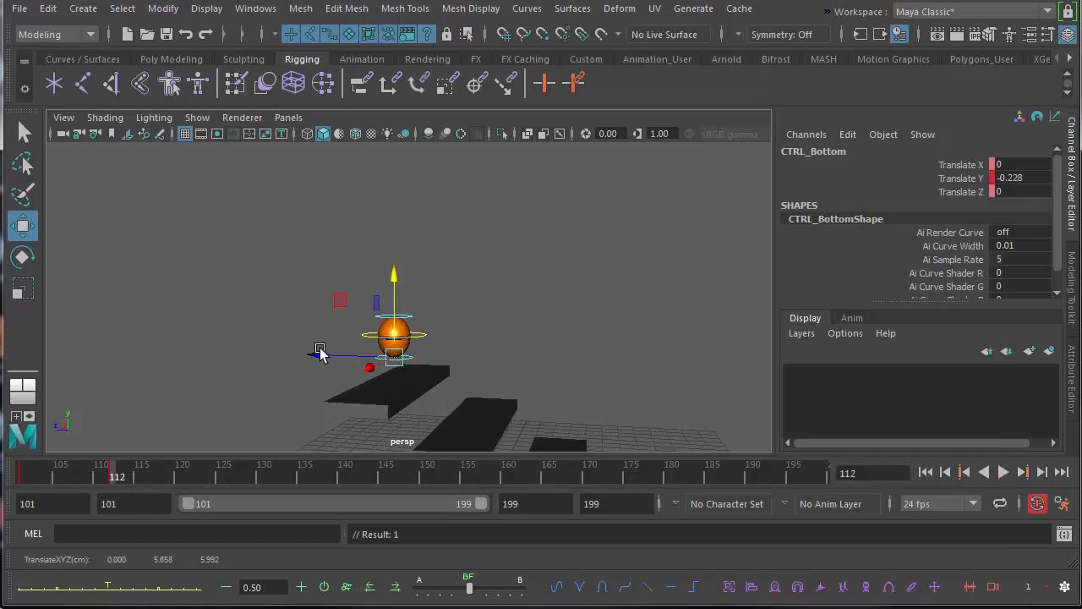
At contact frame 113, squash the ball against the first slab by raising its bottom control to about 0.172 in Translate Y.
{"action": "left_click_drag", "start_coordinate": [42, 479], "coordinate": [120, 478]}
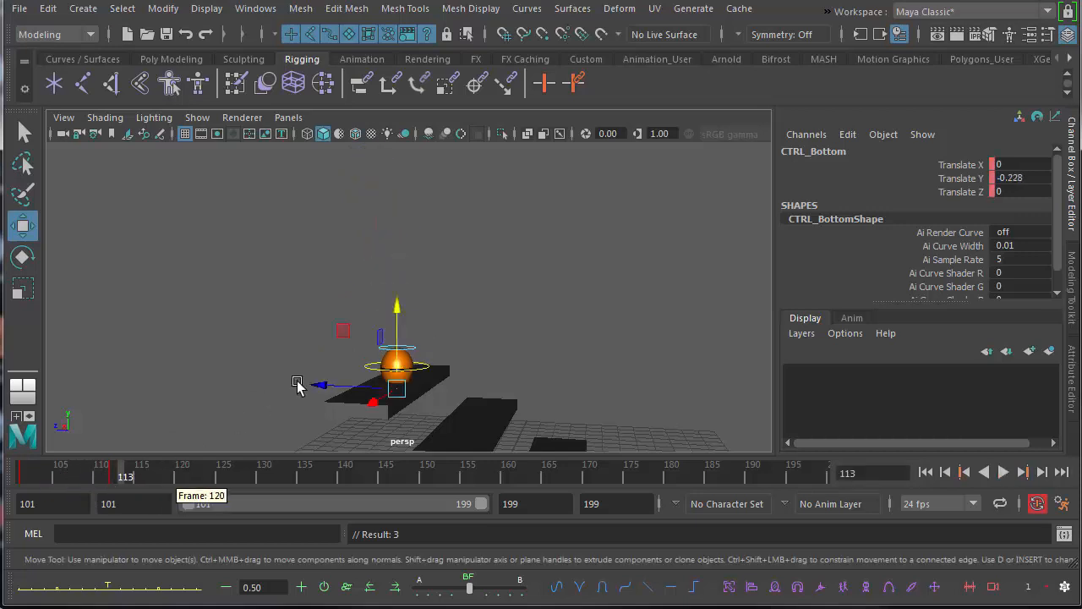
{"action": "left_click_drag", "start_coordinate": [392, 307], "coordinate": [399, 302]}
{"action": "left_click_drag", "start_coordinate": [404, 372], "coordinate": [387, 354], "text": "alt"}
{"action": "left_click_drag", "start_coordinate": [404, 307], "coordinate": [411, 304]}
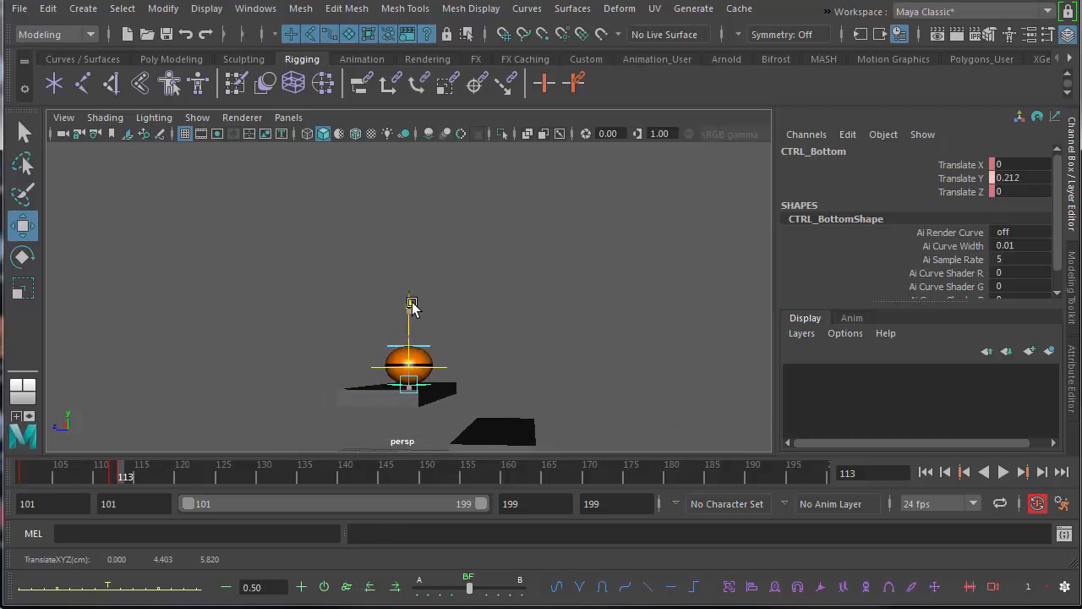
Check the squash around contact and stretch the ball at frame 114 with its bottom control at about -0.351 in Translate Y.
{"action": "key", "text": "alt+v"}
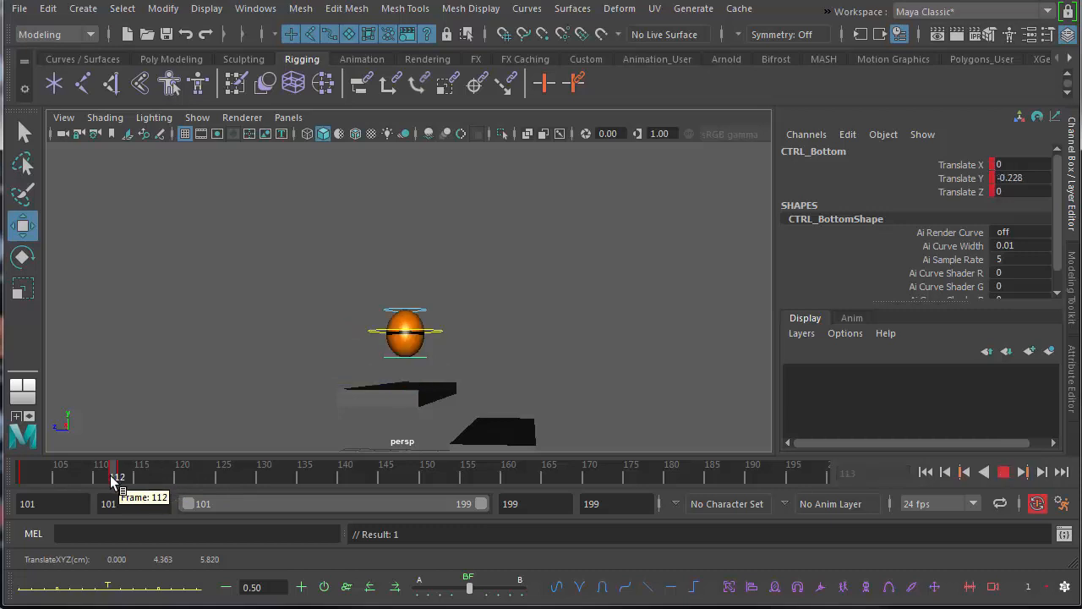
{"action": "left_click", "coordinate": [136, 474]}
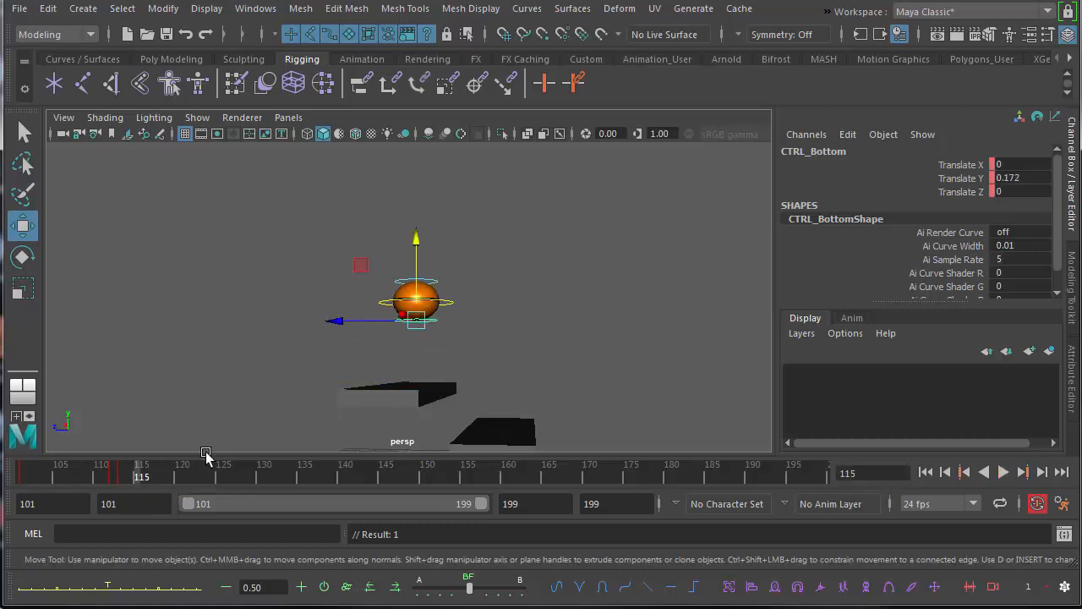
{"action": "left_click", "coordinate": [131, 475]}
{"action": "mouse_move", "coordinate": [407, 285]}
{"action": "left_mouse_down"}
{"action": "mouse_move", "coordinate": [414, 272]}
{"action": "mouse_move", "coordinate": [411, 285]}
{"action": "left_mouse_up"}
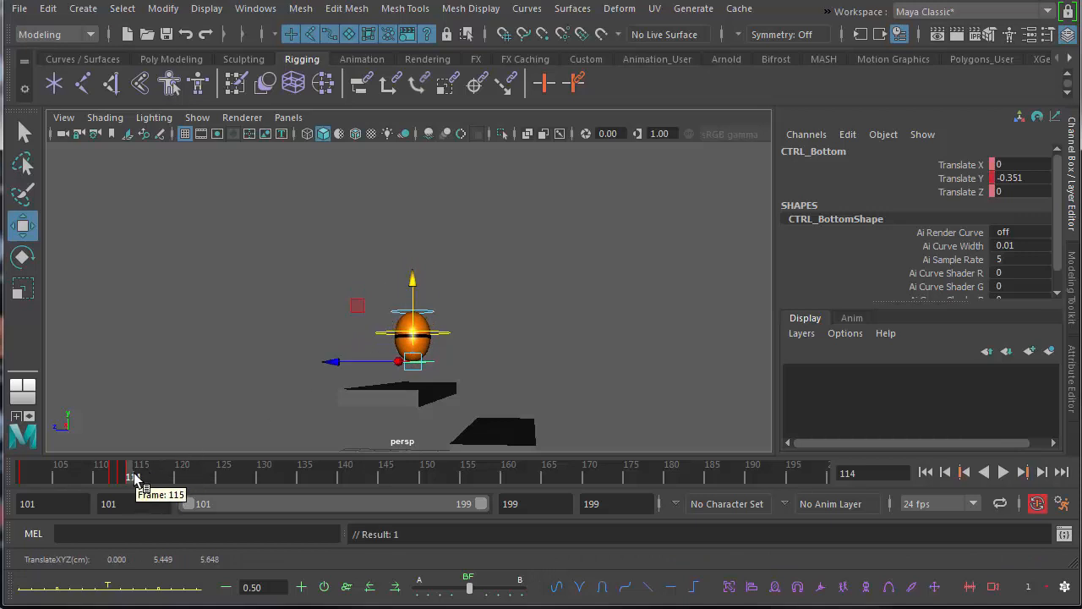
At frame 125, restore the ball's round shape by setting the bottom control's Translate Y to 0.
{"action": "key", "text": "alt+v"}
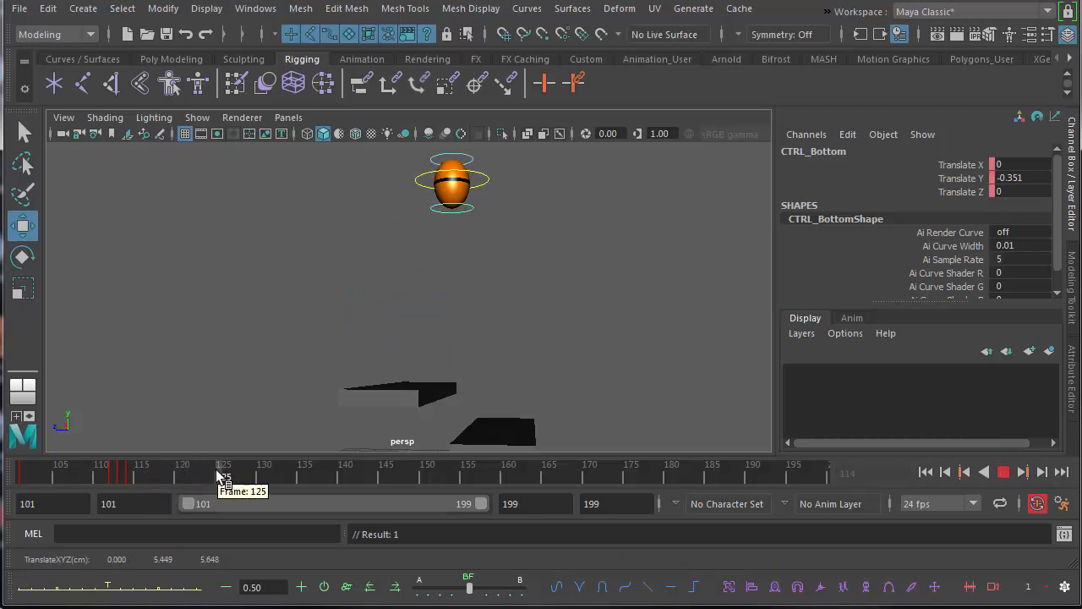
{"action": "left_click", "coordinate": [222, 476]}
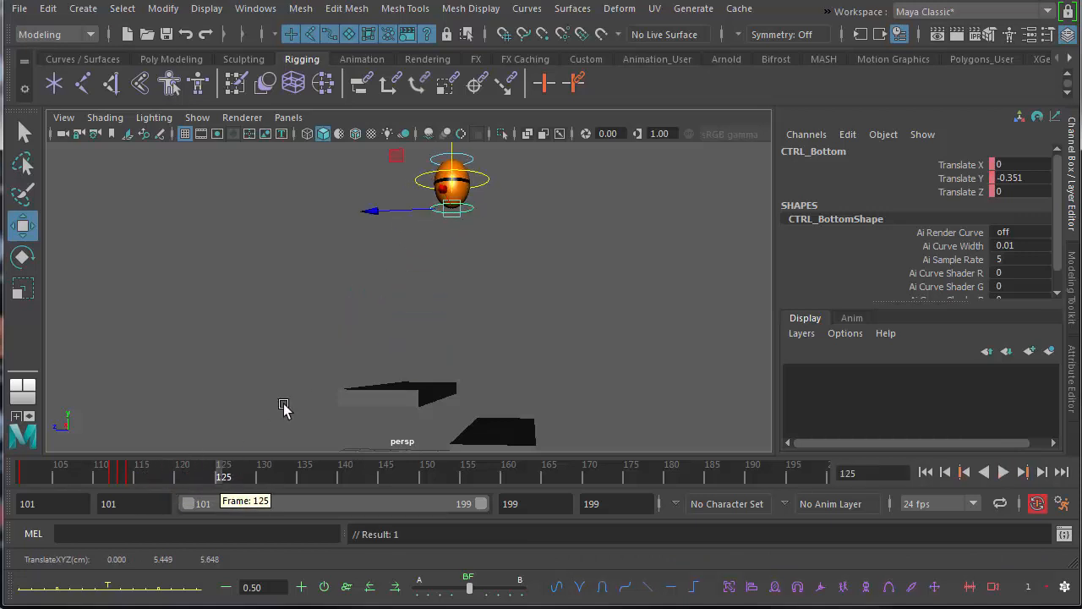
{"action": "left_click_drag", "start_coordinate": [410, 350], "coordinate": [401, 327], "text": "alt"}
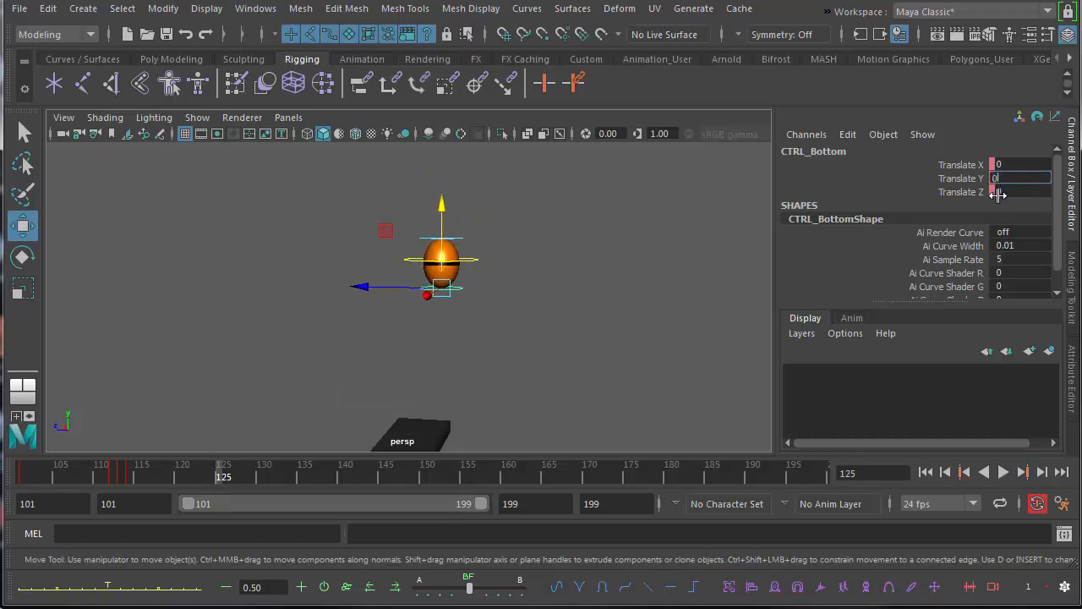
{"action": "key", "text": "Return"}
Play the animation from frame 101 to check the squash and stretch on the first bounce.
{"action": "left_click", "coordinate": [105, 471]}
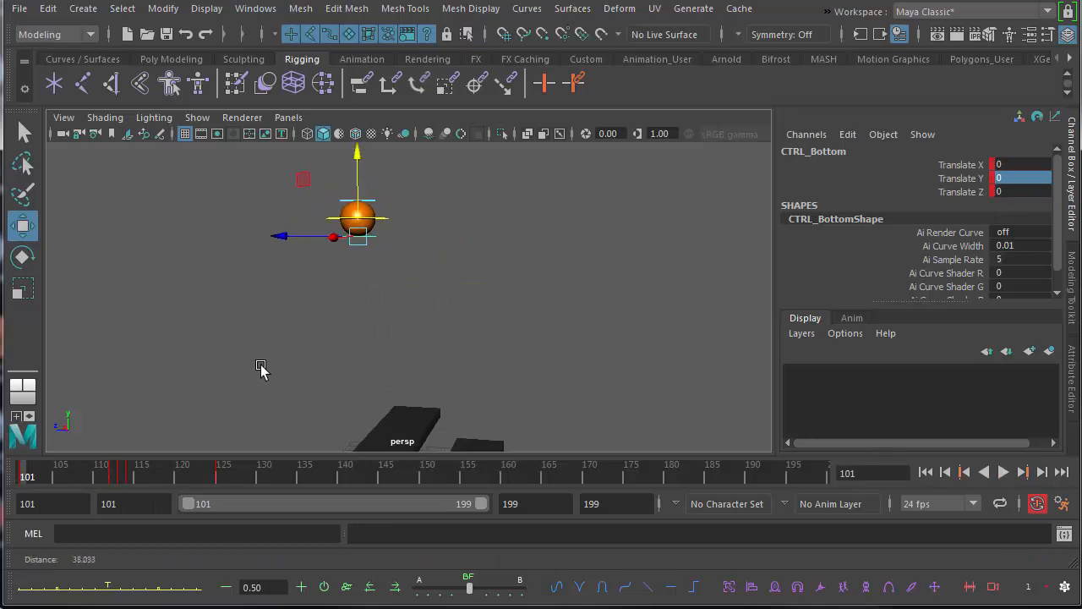
{"action": "left_click", "coordinate": [996, 473]}
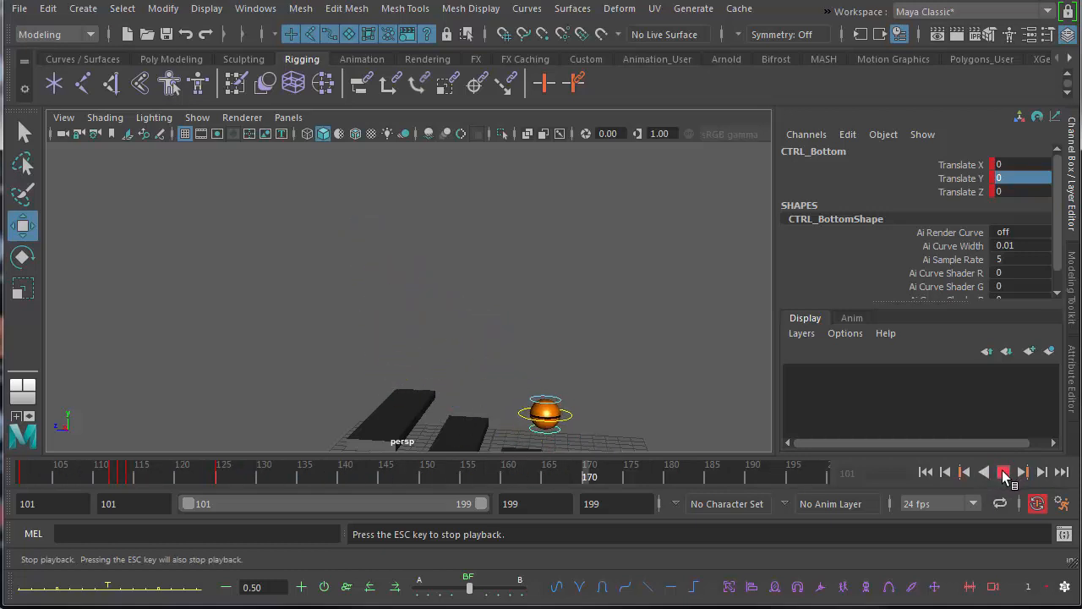
{"action": "left_click", "coordinate": [1002, 472]}
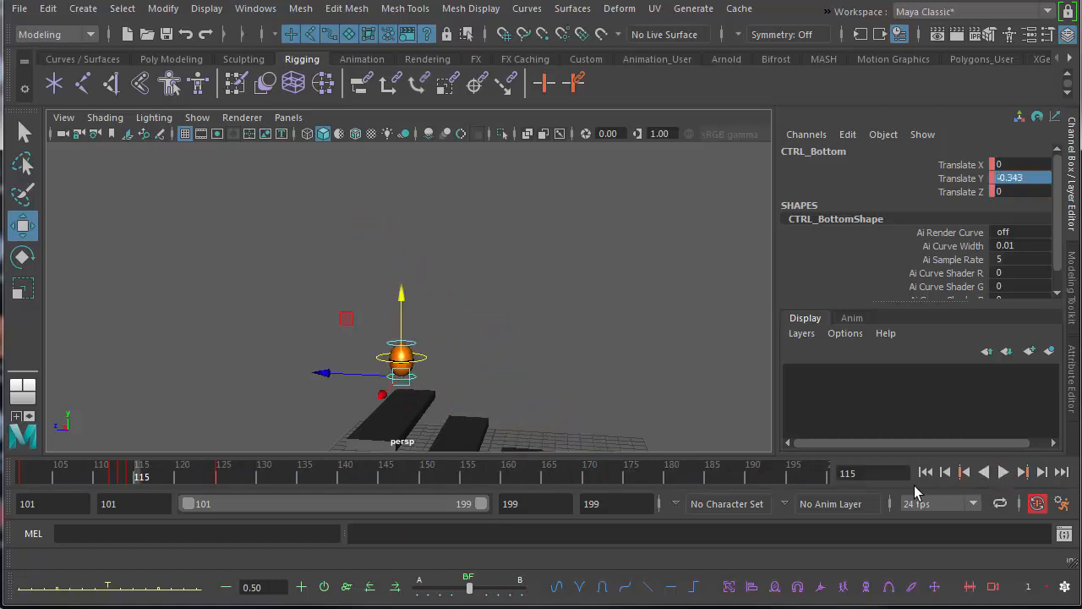
Examine the bounce over the whole staircase through to frame 199.
{"action": "middle_click_drag", "start_coordinate": [408, 369], "coordinate": [336, 289], "text": "alt"}
{"action": "right_click_drag", "start_coordinate": [336, 289], "coordinate": [309, 289], "text": "alt"}
{"action": "middle_click_drag", "start_coordinate": [353, 338], "coordinate": [349, 305], "text": "alt"}
{"action": "right_click_drag", "start_coordinate": [348, 305], "coordinate": [308, 316], "text": "alt"}
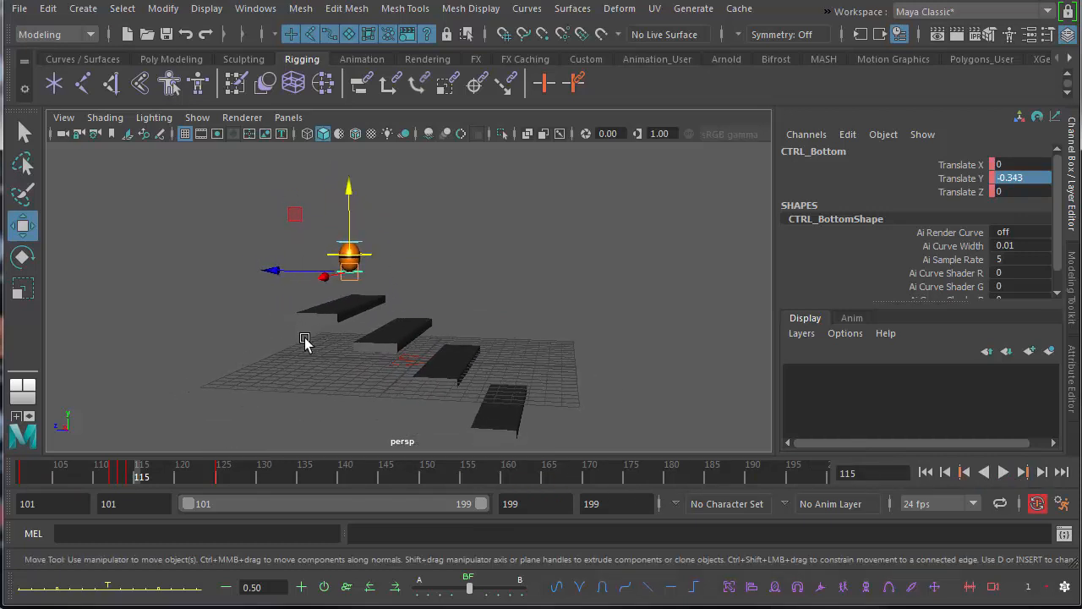
{"action": "left_click_drag", "start_coordinate": [459, 367], "coordinate": [367, 333], "text": "alt"}
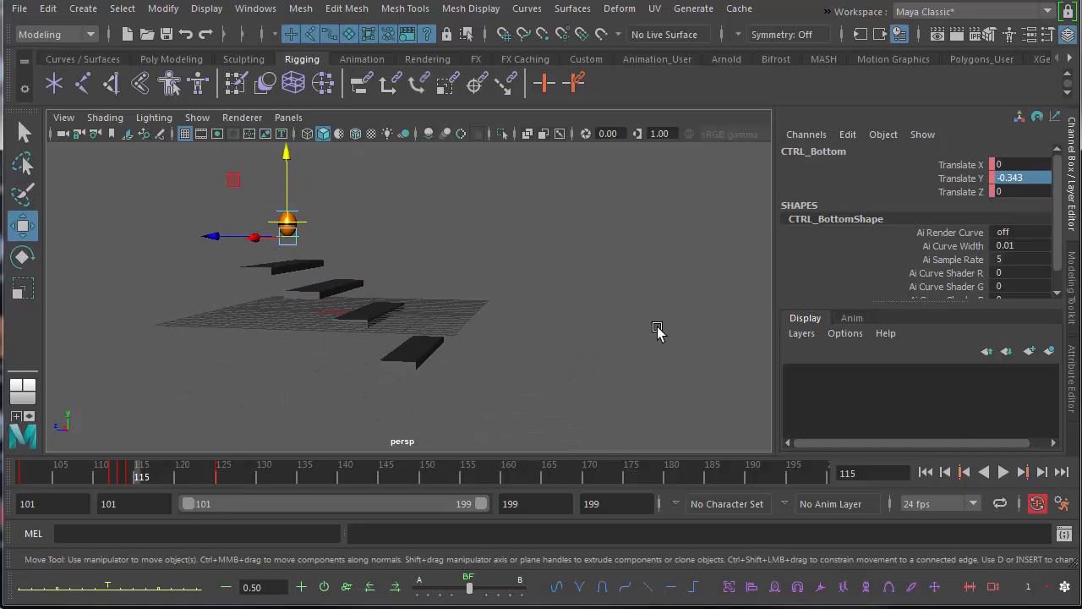
{"action": "key", "text": "alt+v"}
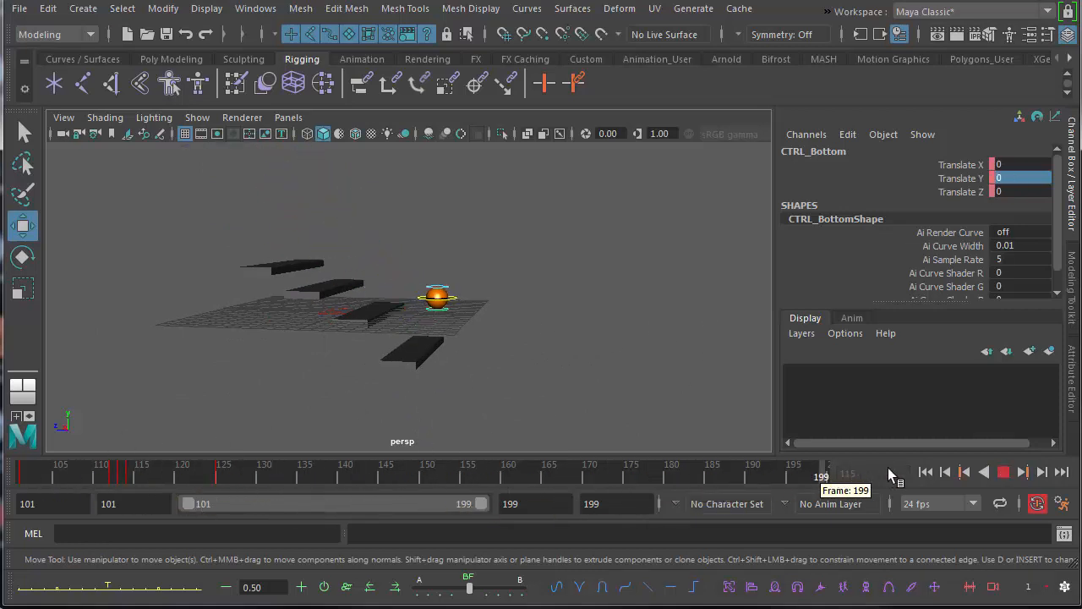
{"action": "key", "text": "alt+v"}
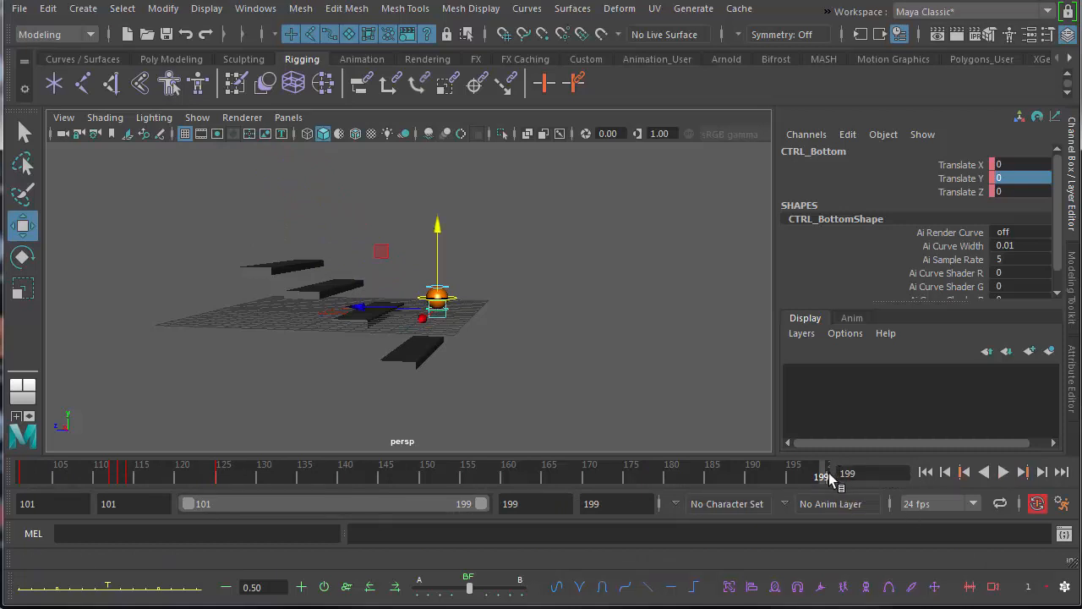